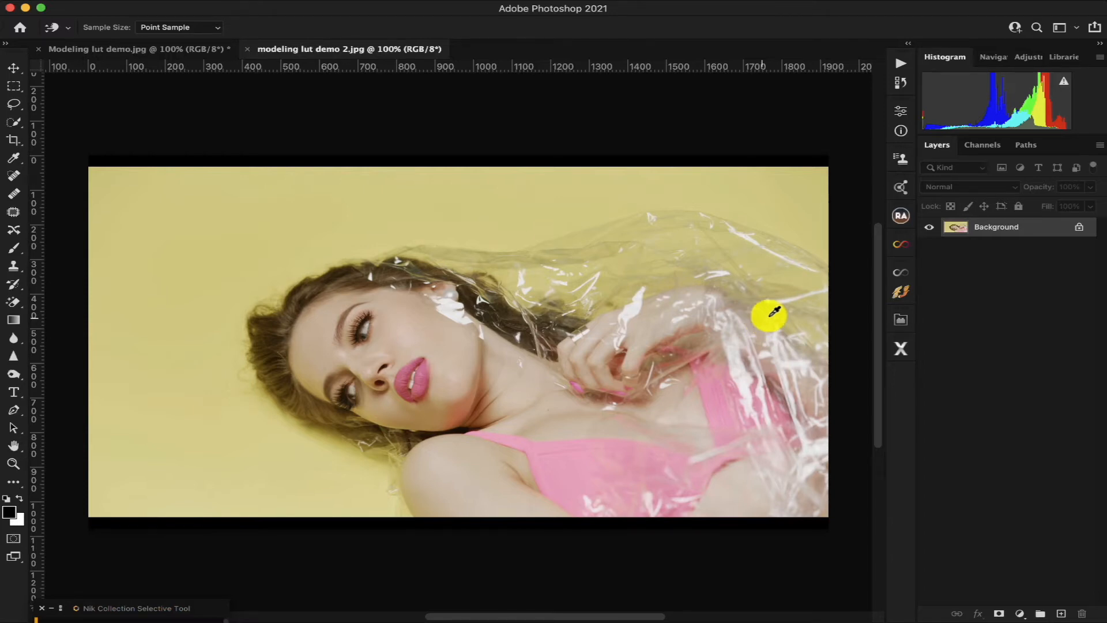
Step: Examine the Infinite Color panel and compare the two open stills, ending on Modeling lut demo.jpg
left_click(900, 248)
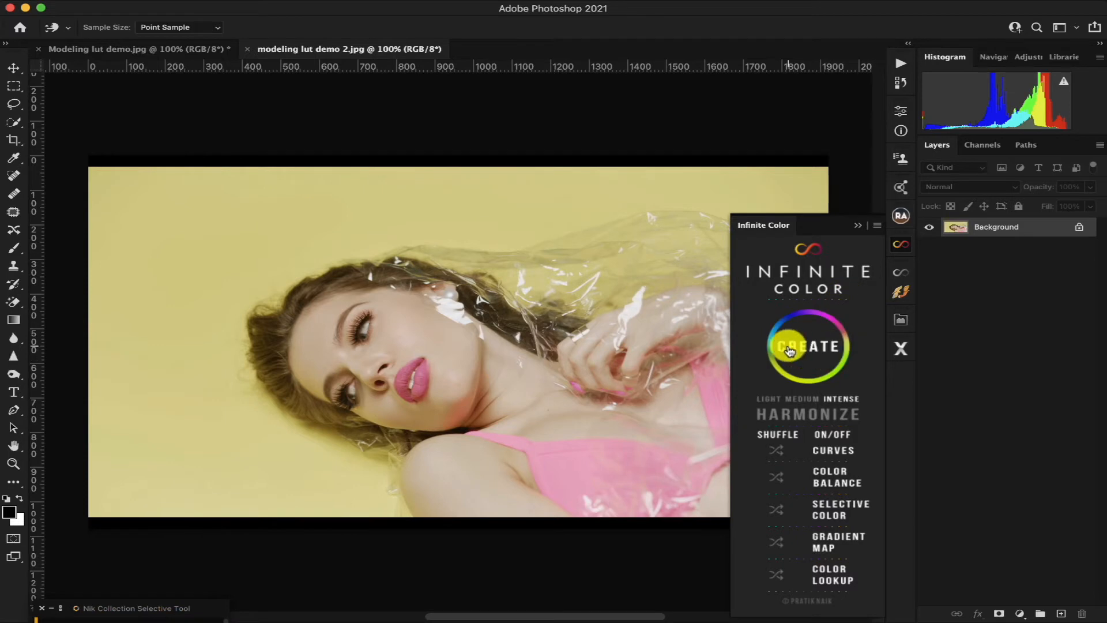
left_click(859, 228)
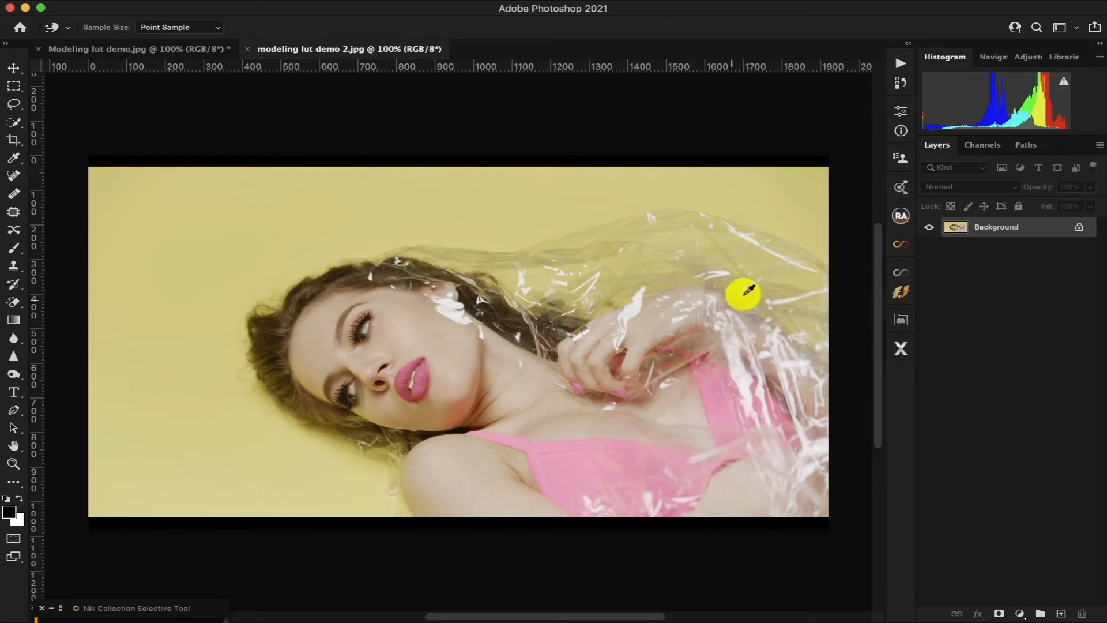
left_click(192, 50)
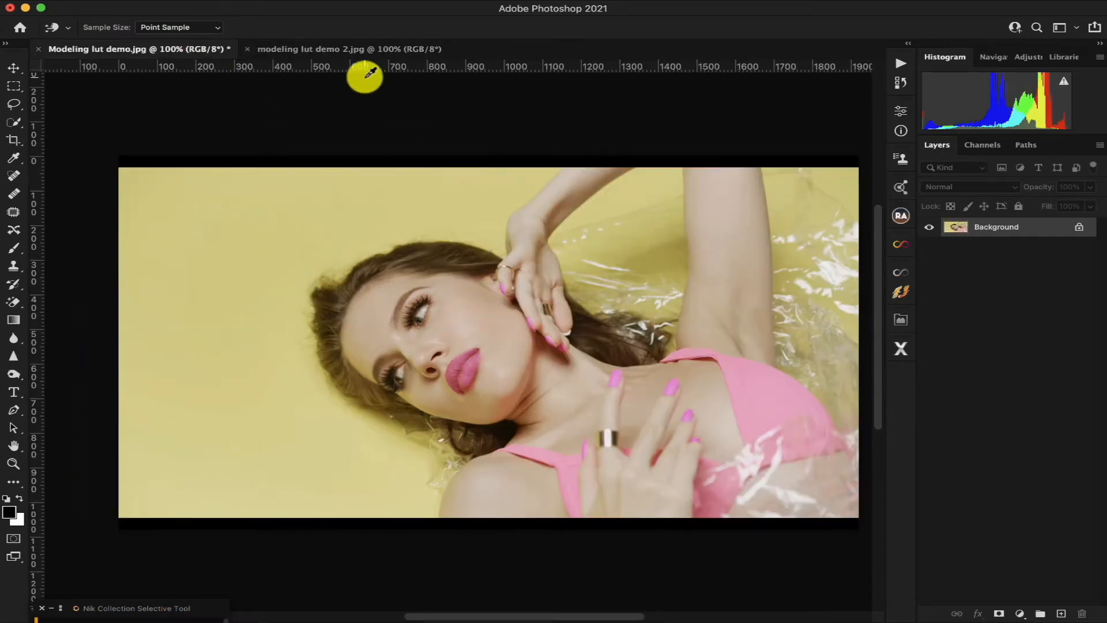
left_click(362, 49)
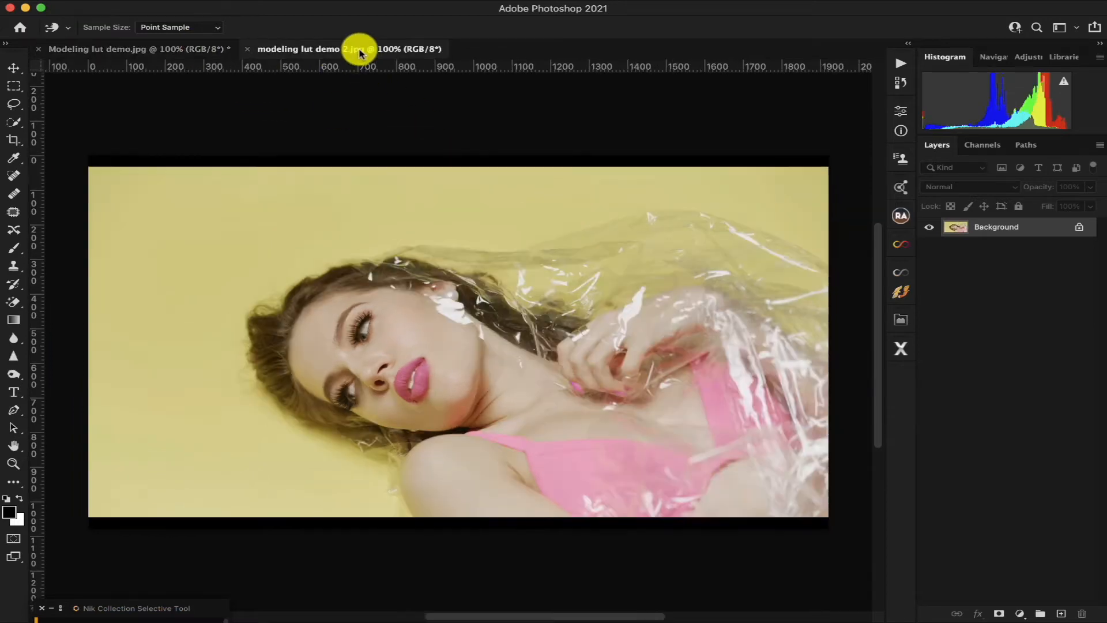
left_click(212, 47)
Step: Switch to Final Cut Pro, review the source clip around the 23-second mark, and return to Photoshop
mouse_move(1, 224)
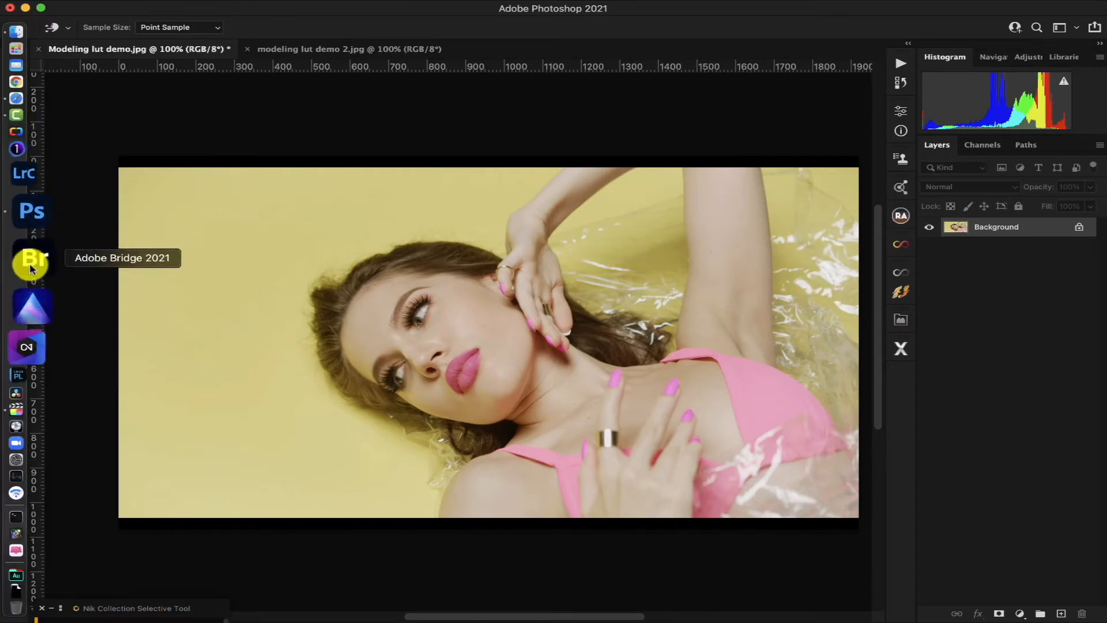
left_click(35, 347)
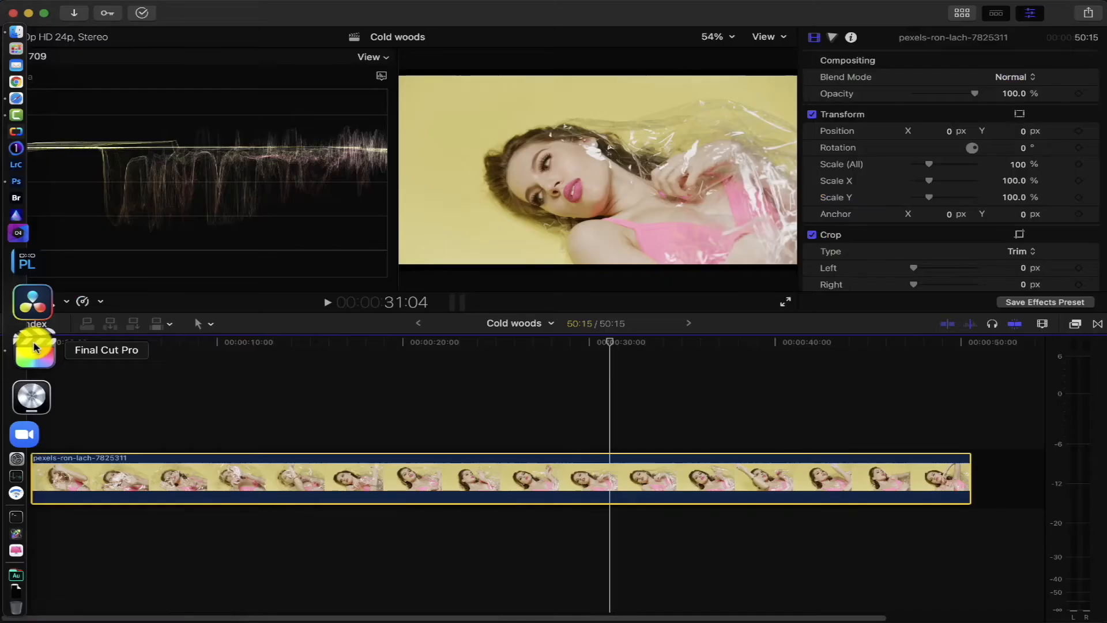
left_click_drag(612, 348, 459, 382)
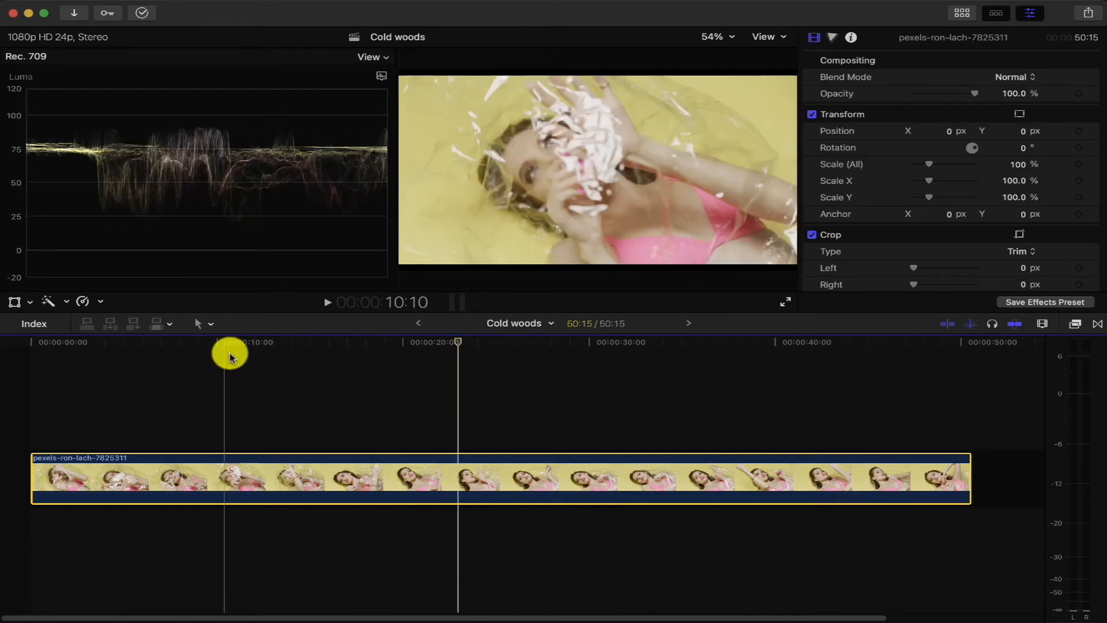
mouse_move(3, 279)
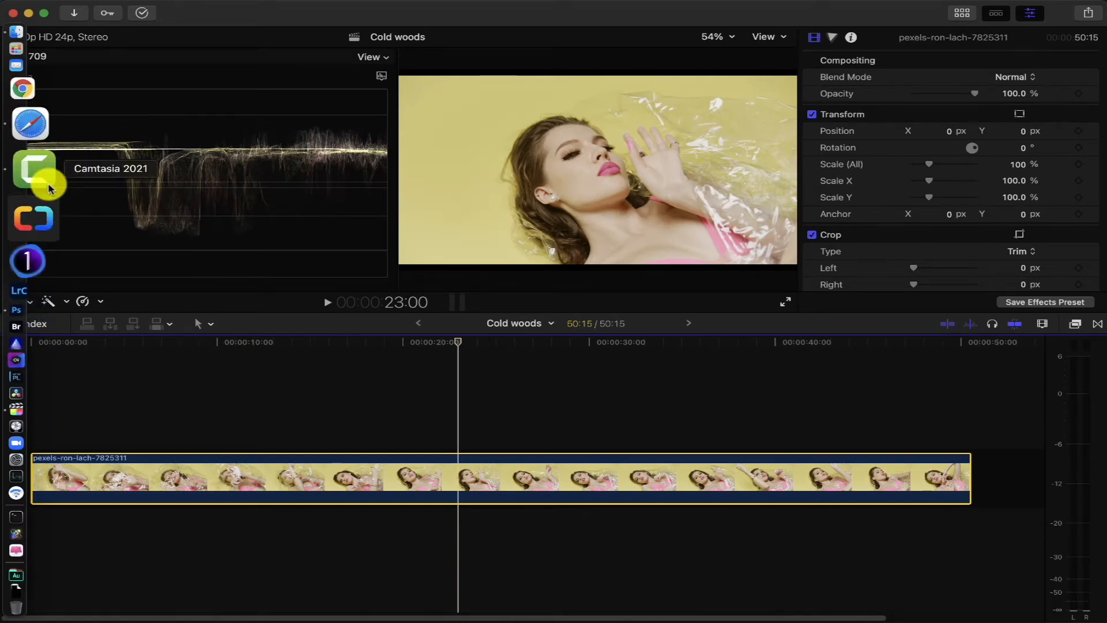
left_click(35, 246)
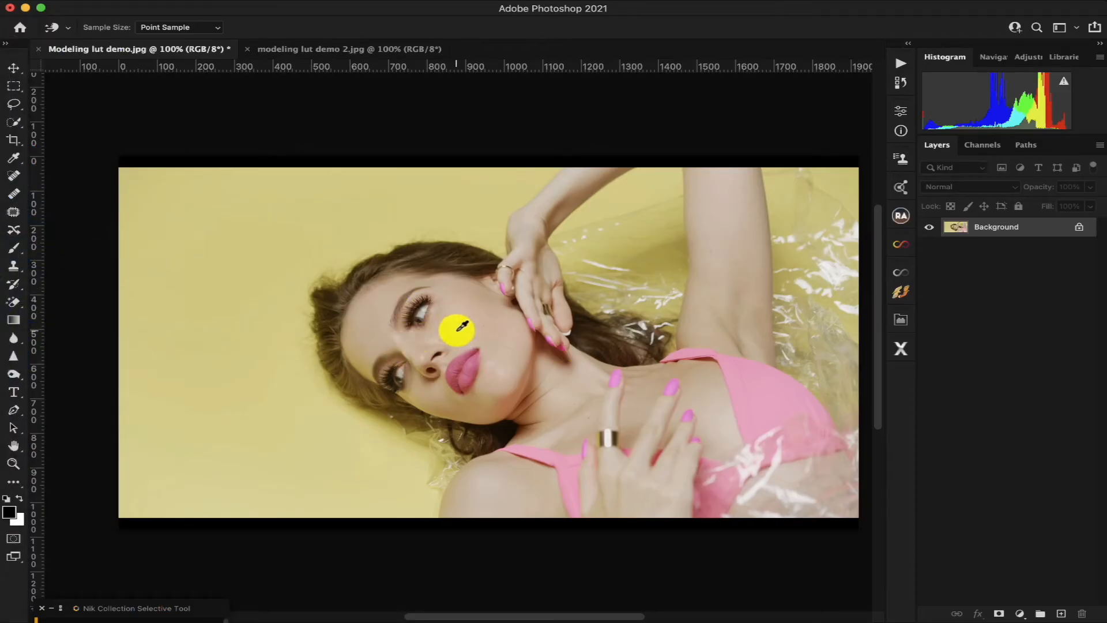
Step: Patch the creases on the neck beside the jaw and below the raised hand with clean skin
left_click(13, 463)
left_click_drag(415, 390, 427, 387)
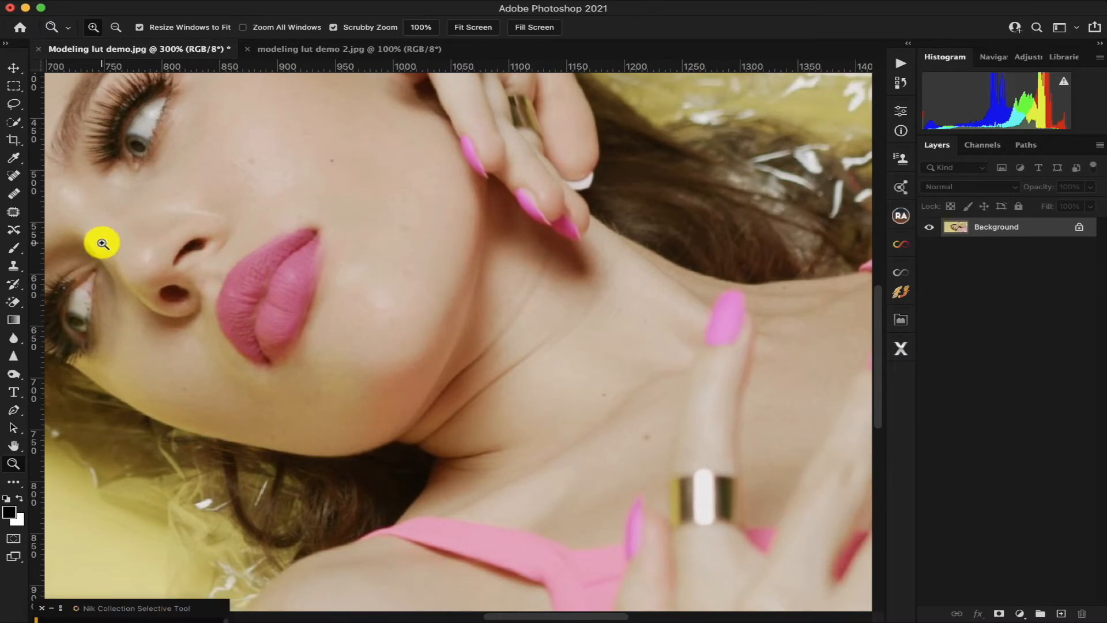
left_click(14, 213)
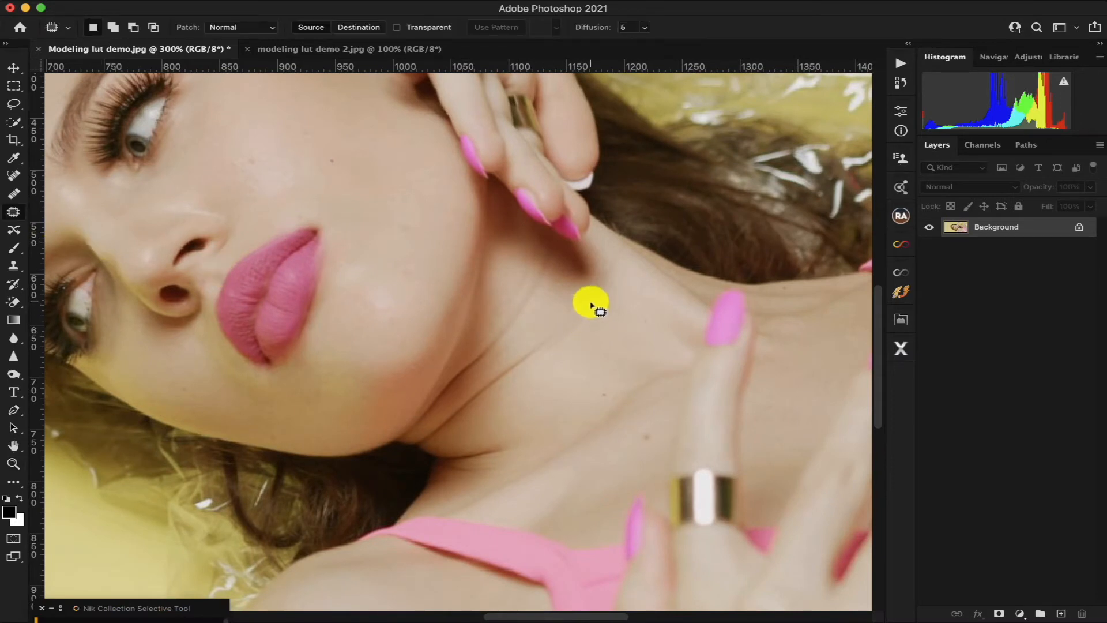
mouse_move(583, 306)
left_mouse_down()
mouse_move(446, 411)
mouse_move(460, 417)
mouse_move(506, 395)
mouse_move(561, 353)
mouse_move(604, 317)
mouse_move(593, 297)
mouse_move(579, 329)
mouse_move(610, 348)
left_mouse_up()
key("super+d")
mouse_move(458, 402)
left_mouse_down()
mouse_move(421, 426)
mouse_move(421, 448)
mouse_move(457, 435)
mouse_move(468, 412)
mouse_move(455, 425)
mouse_move(518, 413)
left_mouse_up()
key("super+d")
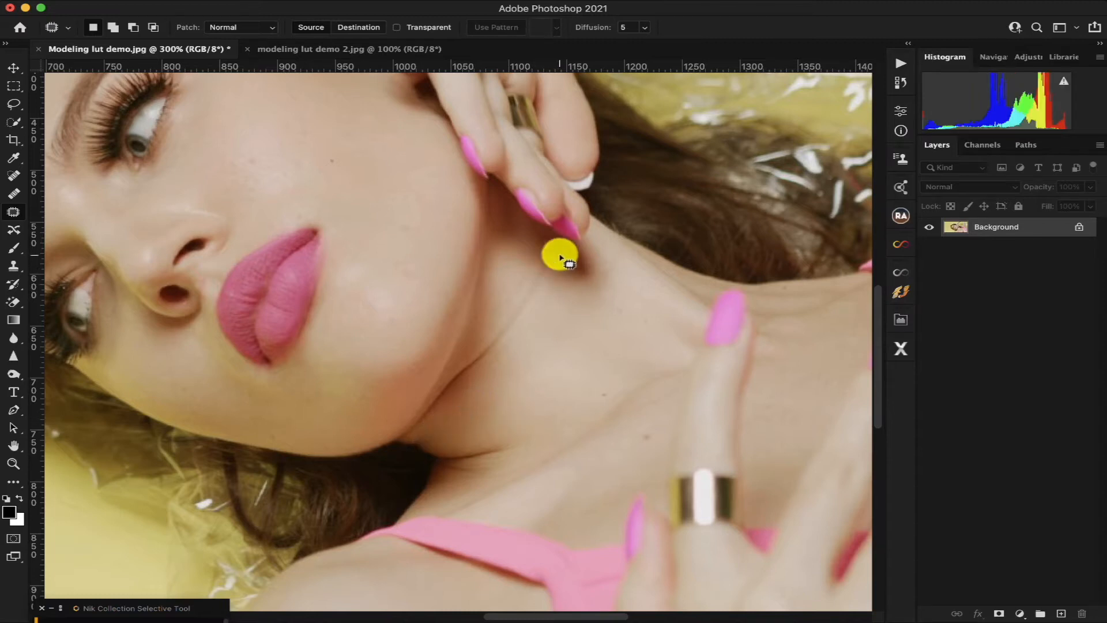
Step: Patch the remaining neck creases below the fingertips and along the jawline with smoother neighbouring skin
mouse_move(565, 253)
left_mouse_down()
mouse_move(499, 313)
mouse_move(534, 314)
mouse_move(568, 263)
mouse_move(556, 281)
mouse_move(565, 281)
mouse_move(530, 306)
mouse_move(563, 312)
mouse_move(514, 318)
mouse_move(529, 267)
mouse_move(496, 314)
mouse_move(509, 320)
mouse_move(538, 292)
mouse_move(458, 367)
mouse_move(430, 412)
mouse_move(510, 351)
mouse_move(517, 317)
mouse_move(533, 349)
left_mouse_up()
key("super+d")
key("super+d")
key("super+d")
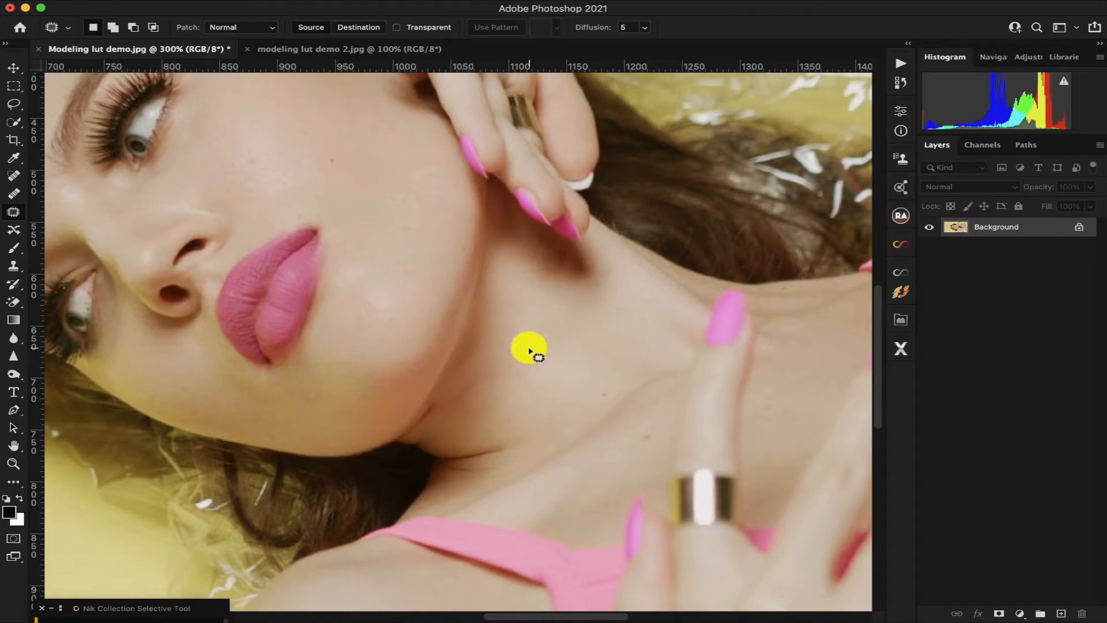
mouse_move(479, 361)
left_mouse_down()
mouse_move(441, 406)
mouse_move(457, 419)
mouse_move(500, 376)
mouse_move(499, 360)
mouse_move(484, 383)
mouse_move(546, 377)
left_mouse_up()
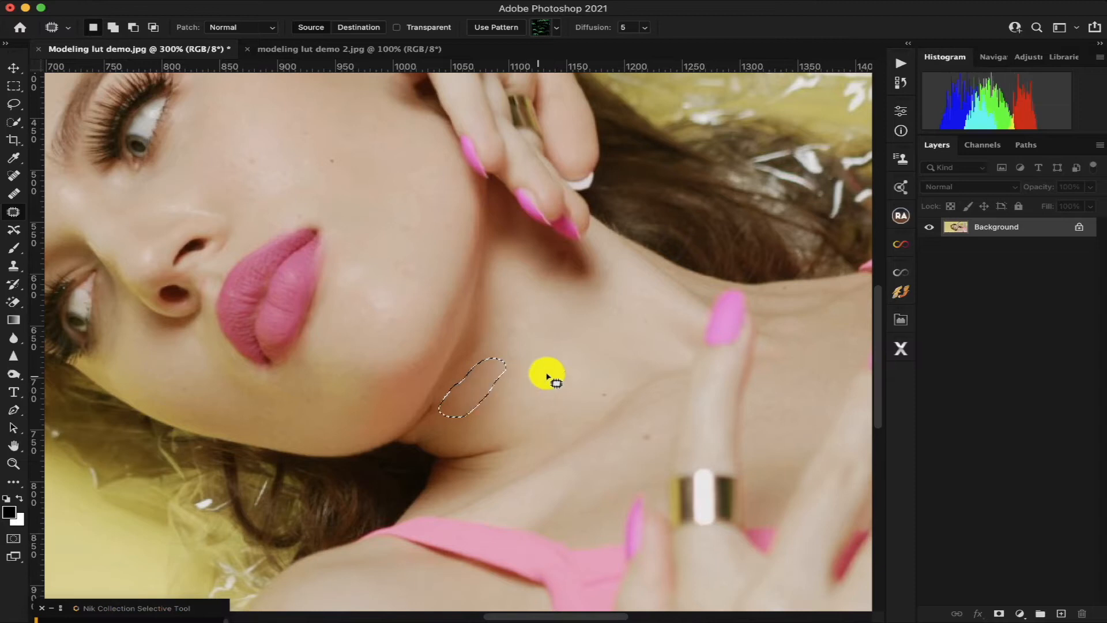
key("super+d")
Step: Run the Easy skin retouch from the Retouch Pro panel on the portrait
scroll(547, 377, "up", 5)
scroll(546, 378, "left", 5)
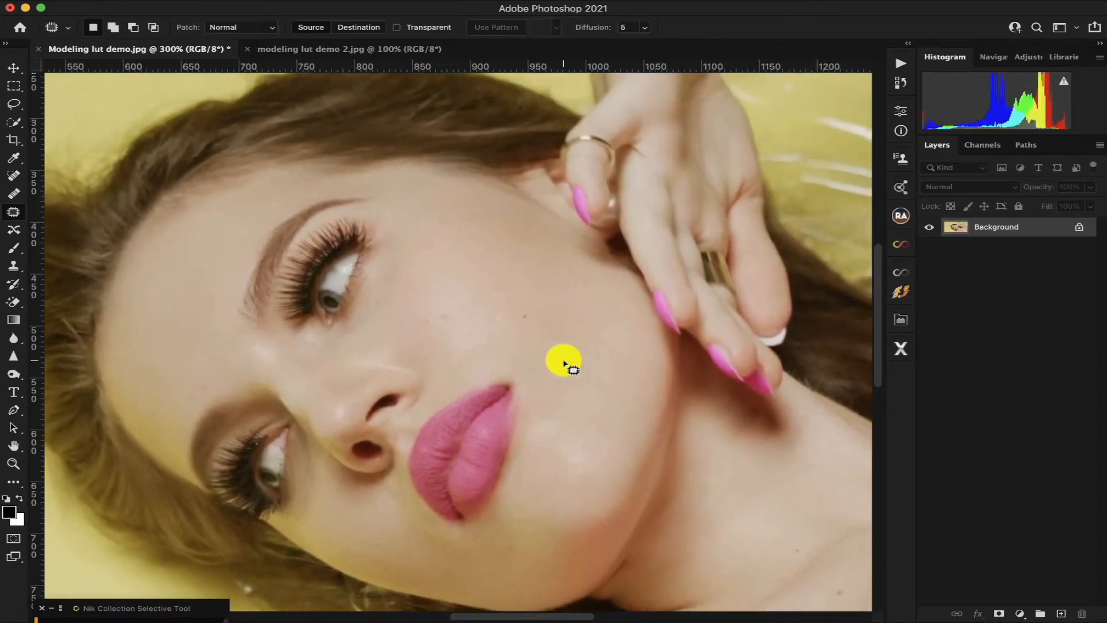
scroll(564, 362, "down", 4)
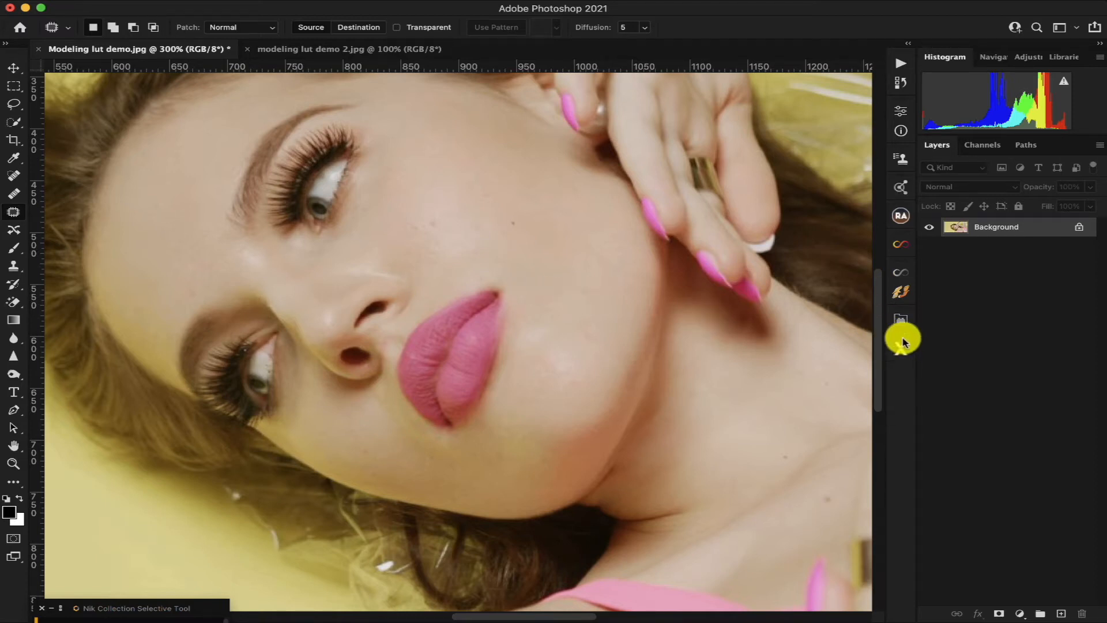
left_click(901, 320)
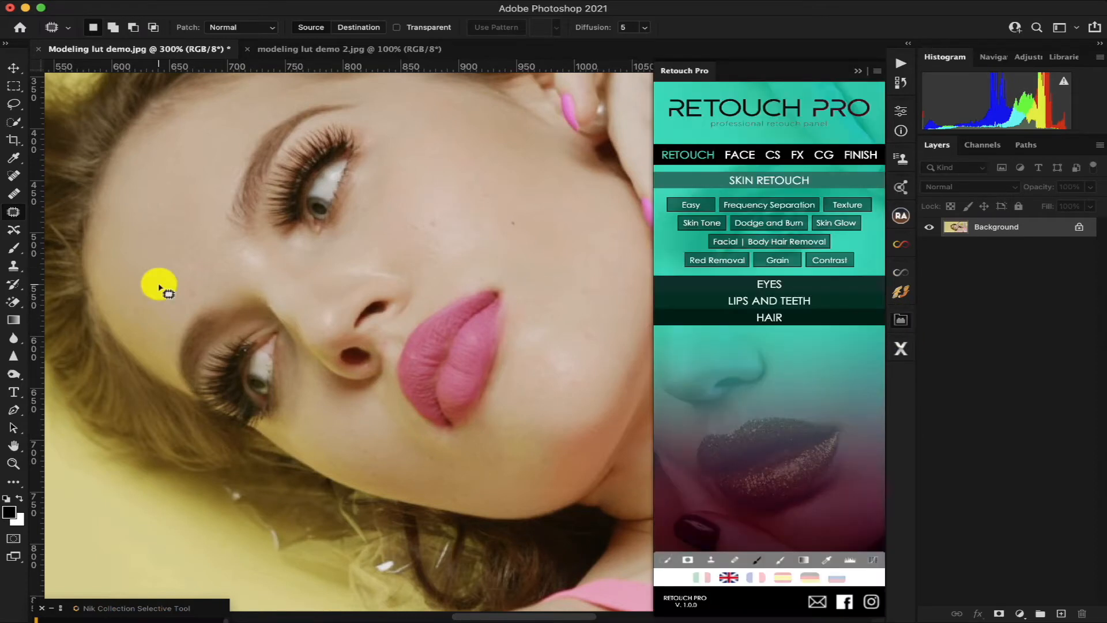
left_click(691, 207)
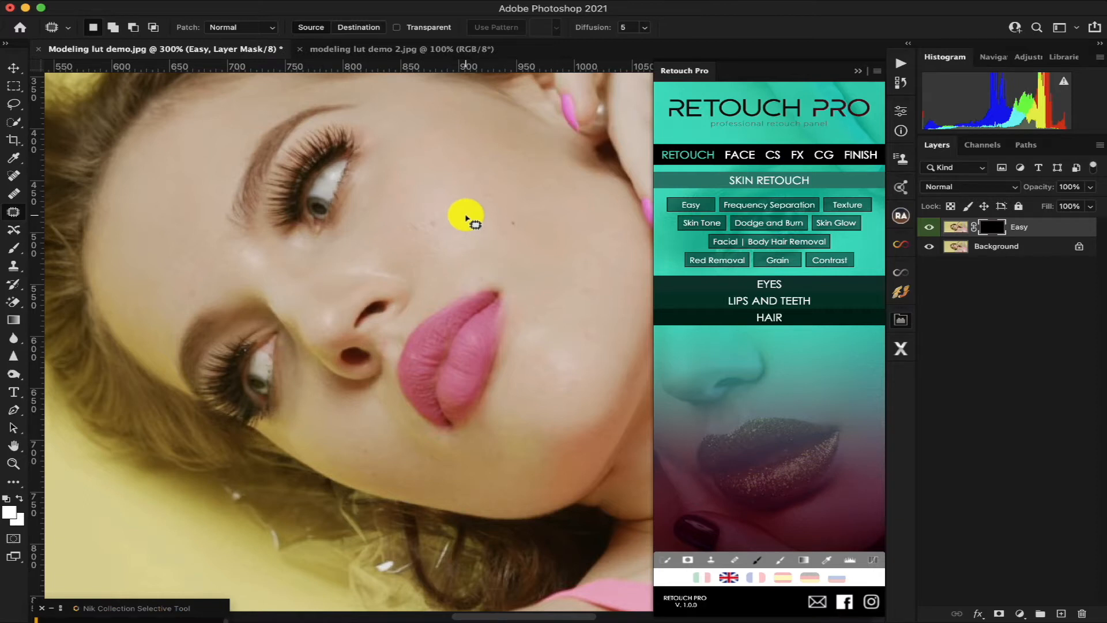
Step: Paint skin smoothing over the face and neck on the Easy layer's mask with a soft white brush at 18% opacity and 3% flow
left_click(16, 250)
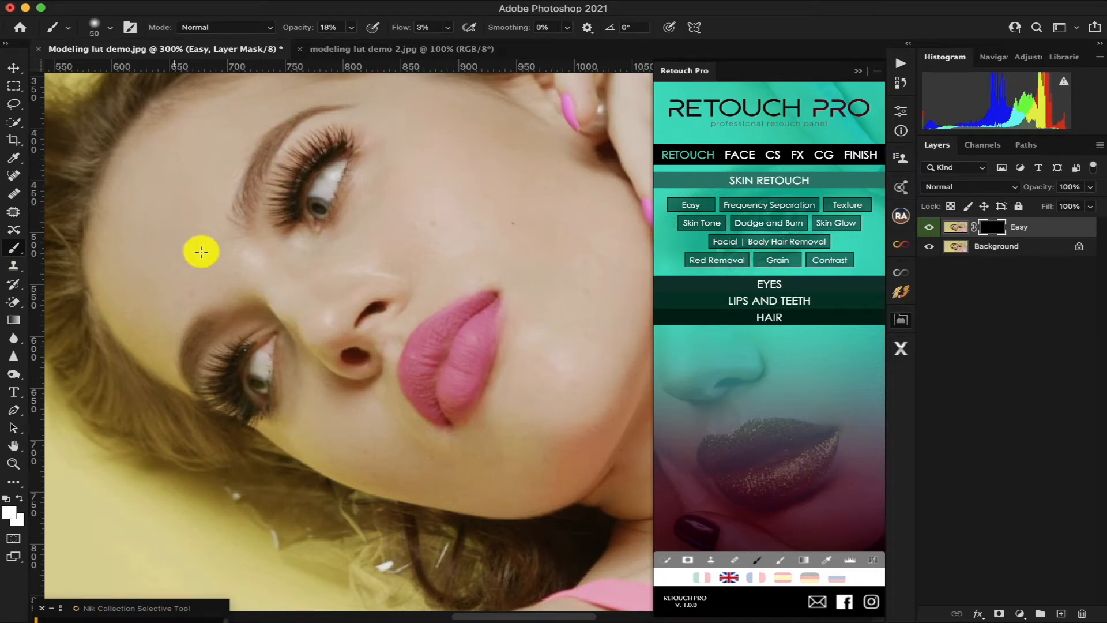
scroll(362, 345, "down", 2)
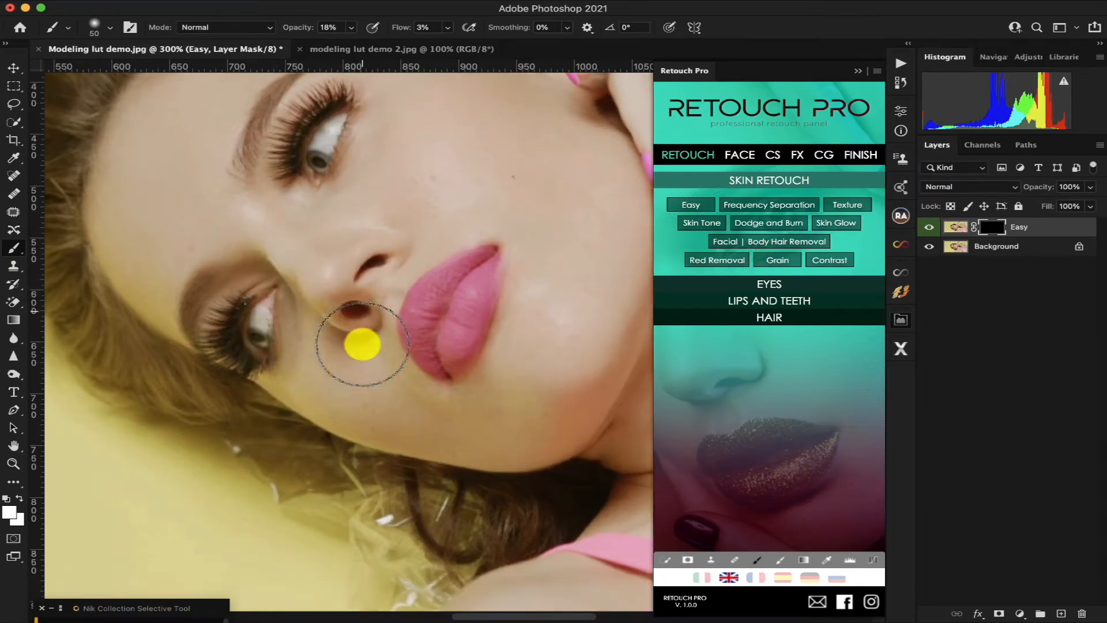
scroll(362, 344, "down", 3)
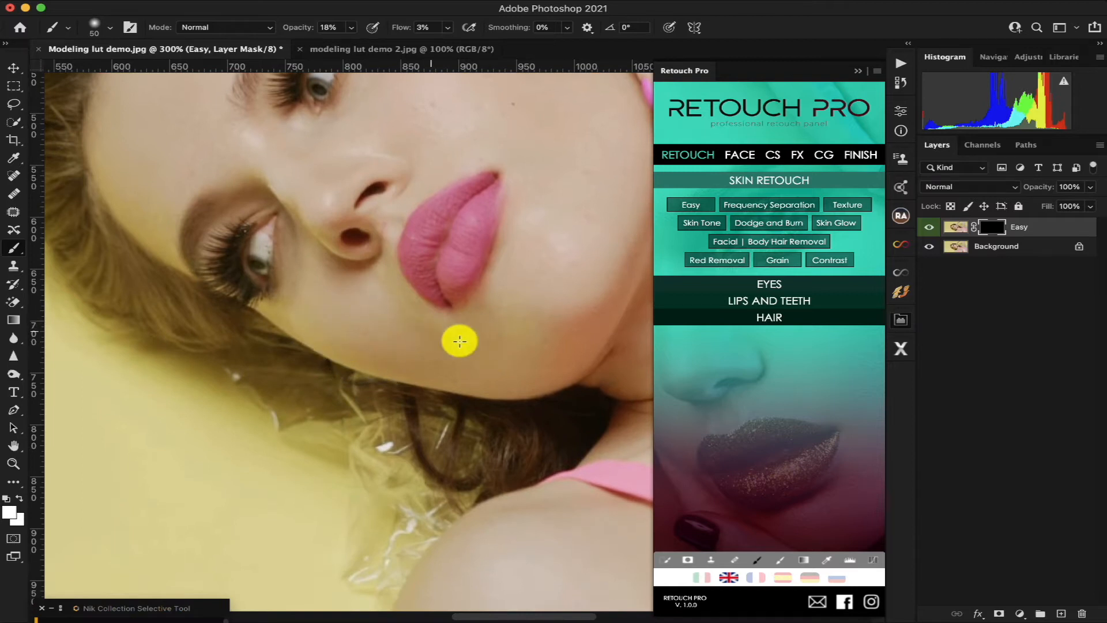
mouse_move(459, 342)
left_mouse_down()
mouse_move(590, 302)
mouse_move(526, 342)
mouse_move(546, 304)
mouse_move(445, 325)
left_mouse_up()
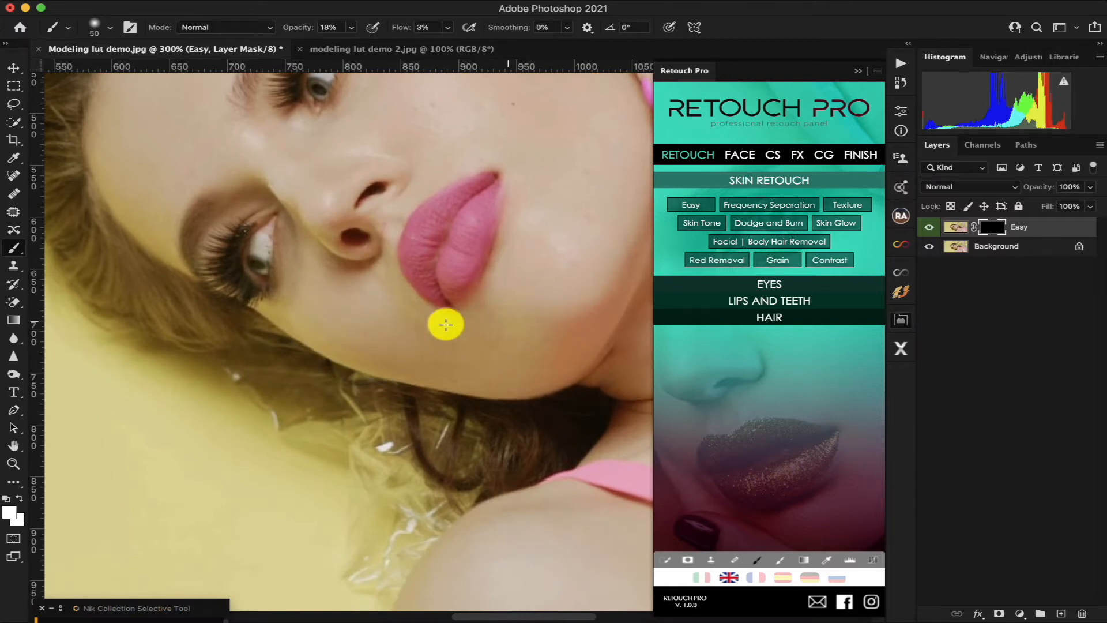
scroll(477, 339, "right", 5)
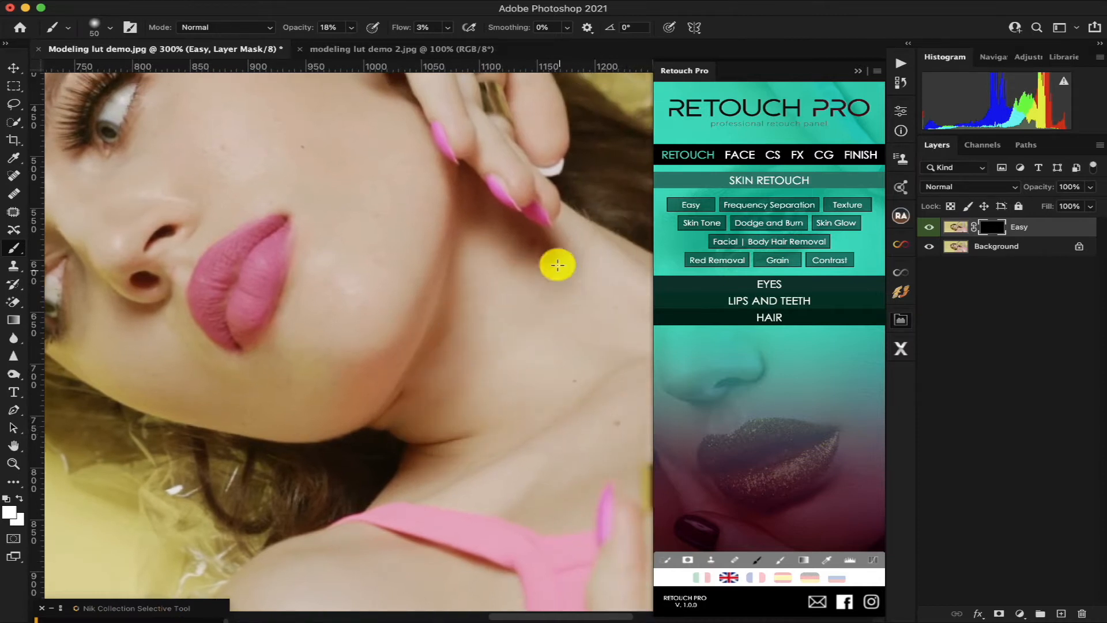
scroll(477, 427, "up", 5)
scroll(478, 427, "left", 3)
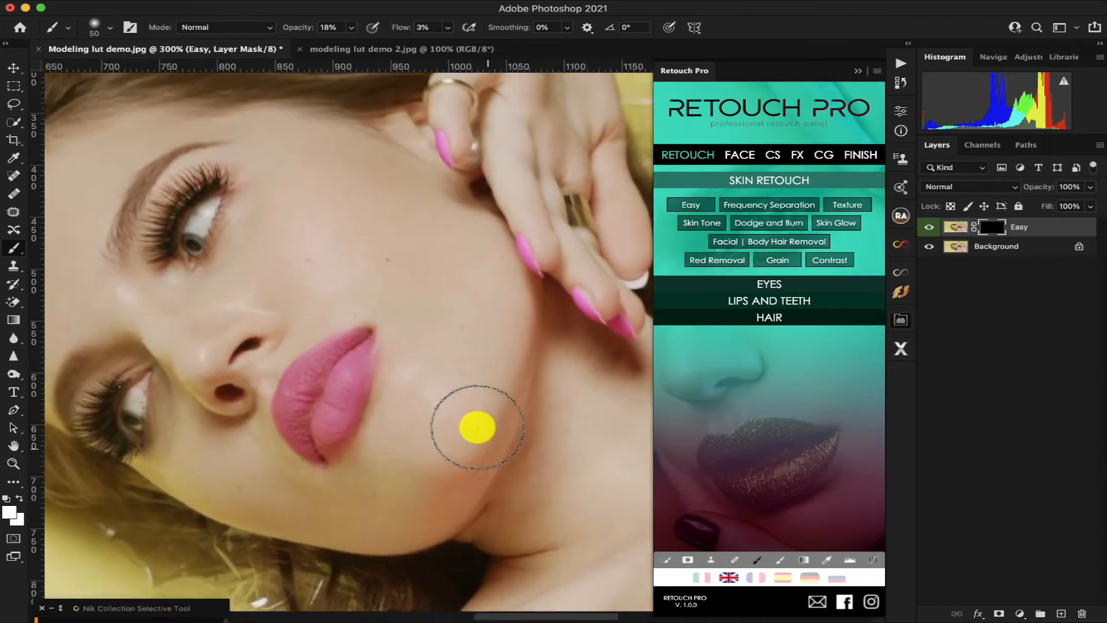
scroll(478, 427, "left", 4)
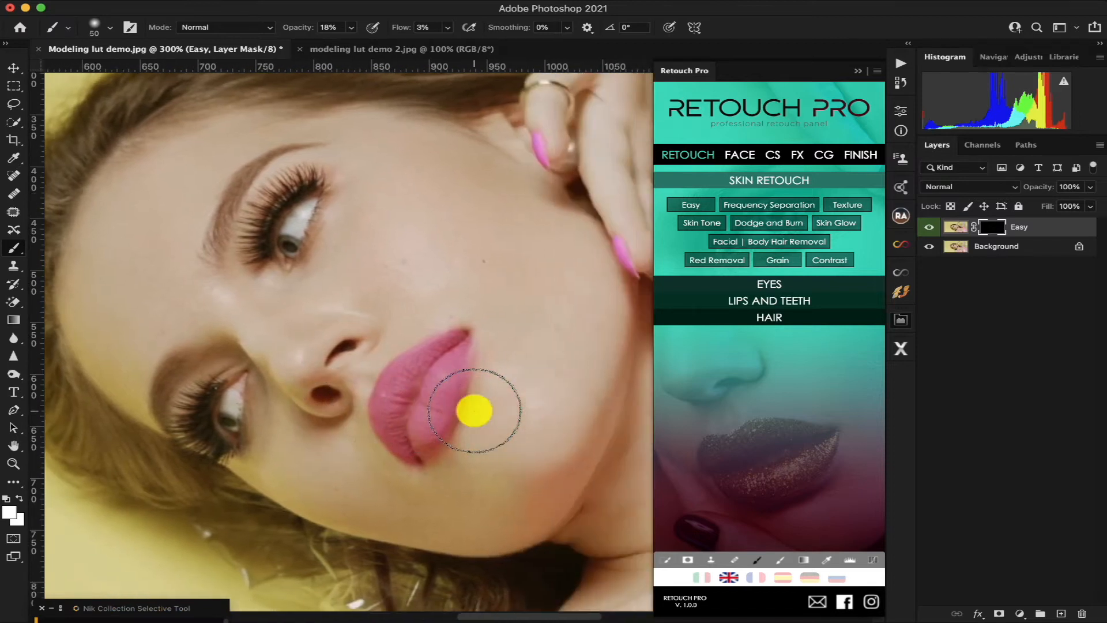
scroll(474, 411, "right", 2)
scroll(474, 410, "down", 1)
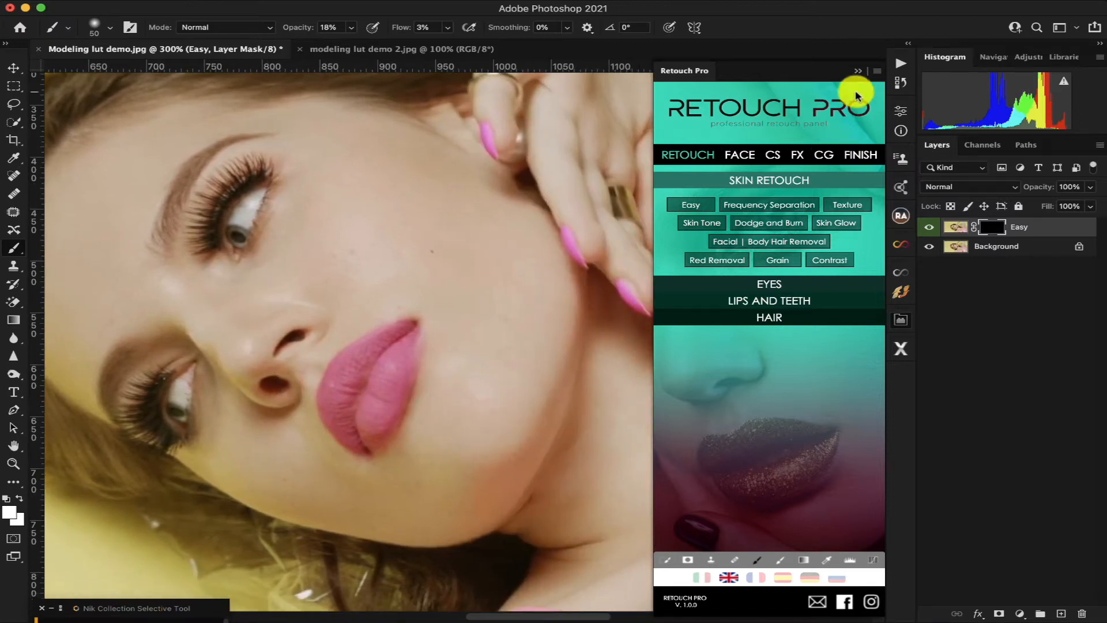
left_click(858, 70)
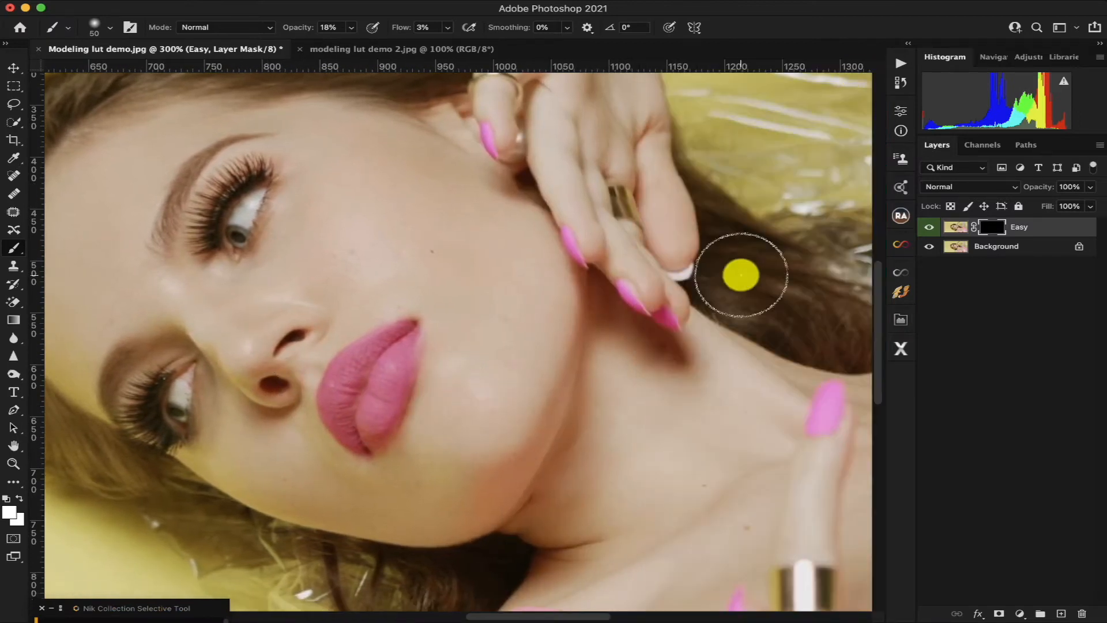
Step: Check the Easy layer's retouch by inverting its mask and back, and flatten the image
key("super+0")
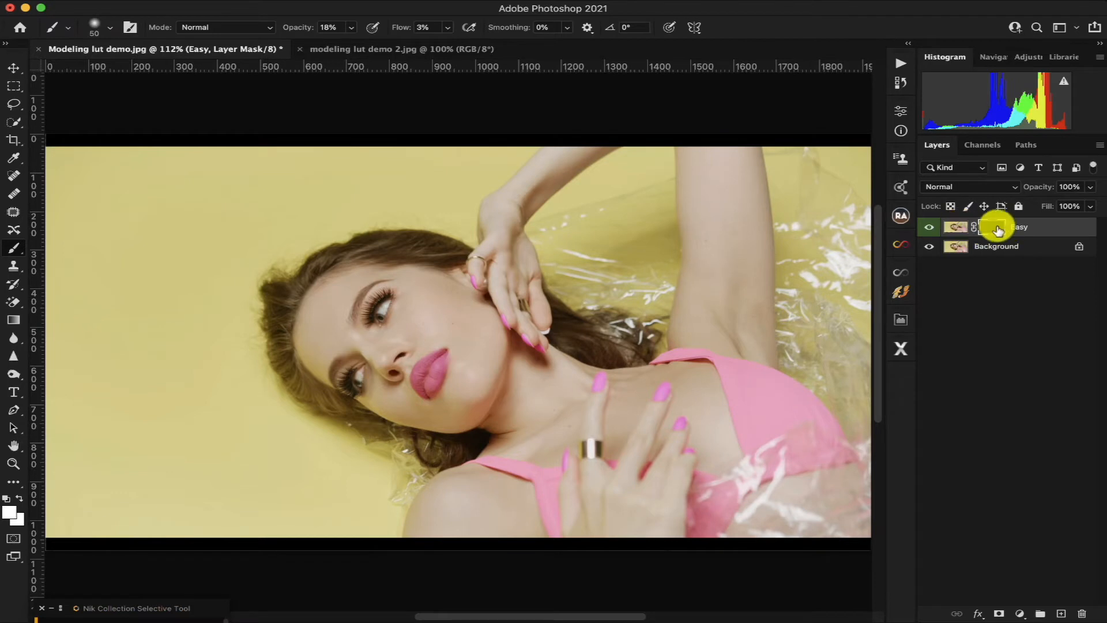
key("super+i")
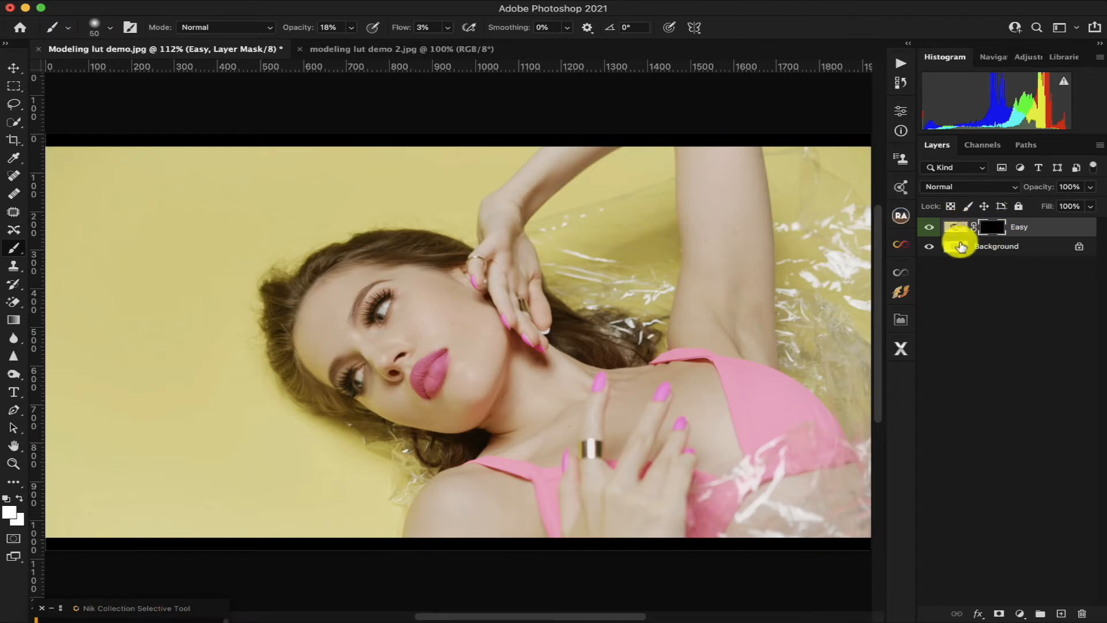
left_click(1101, 150)
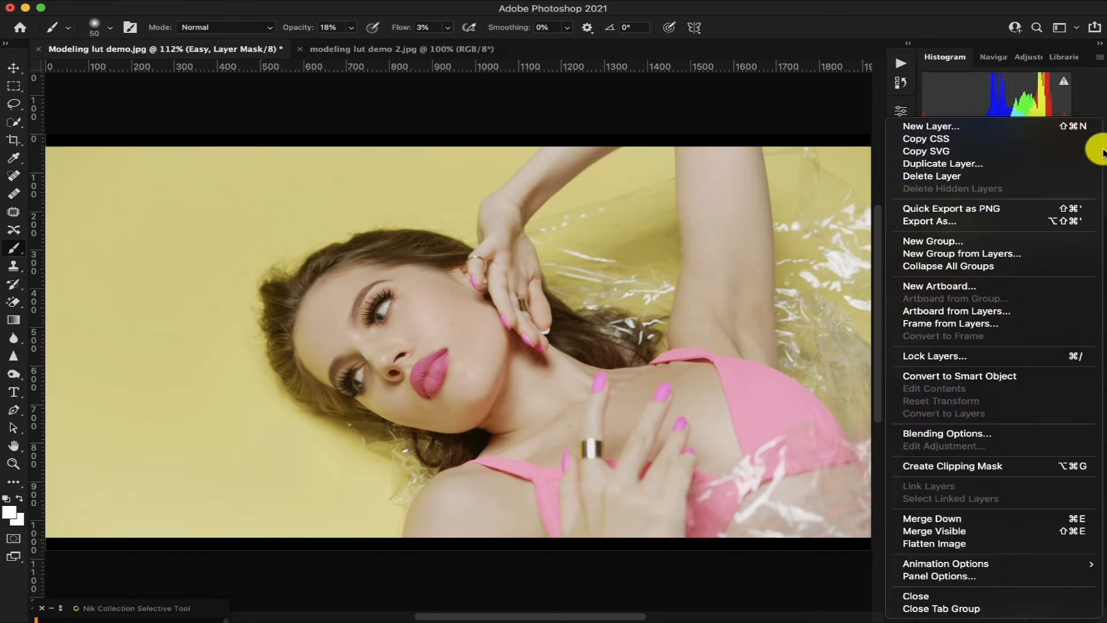
left_click(952, 544)
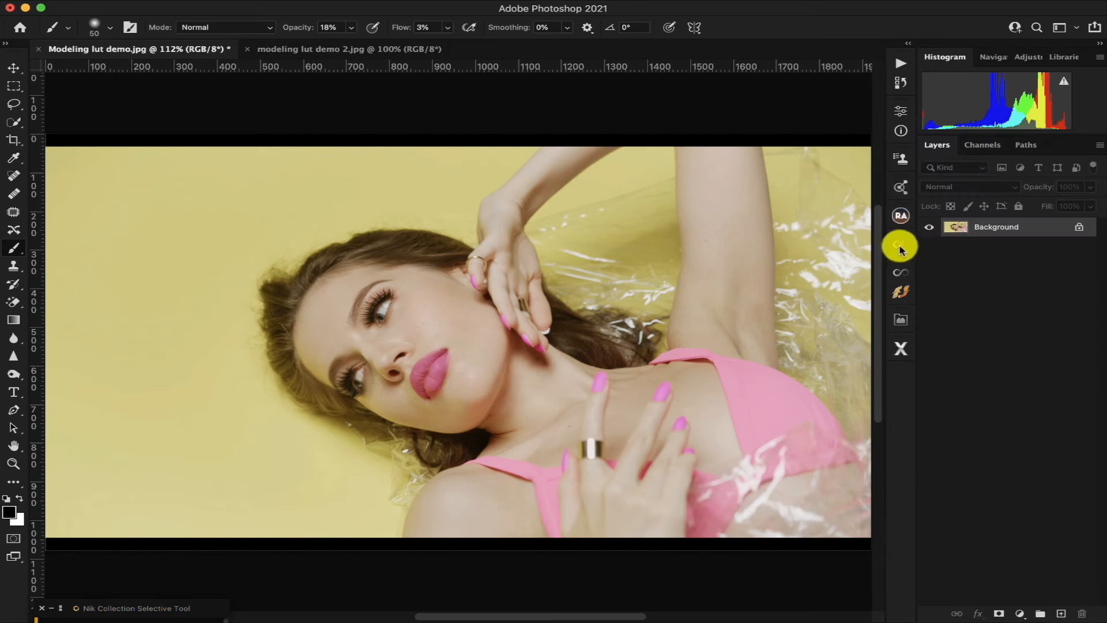
Step: Generate the Infinite Color Harmonize layers at medium intensity and clear the panels from the image
left_click(901, 246)
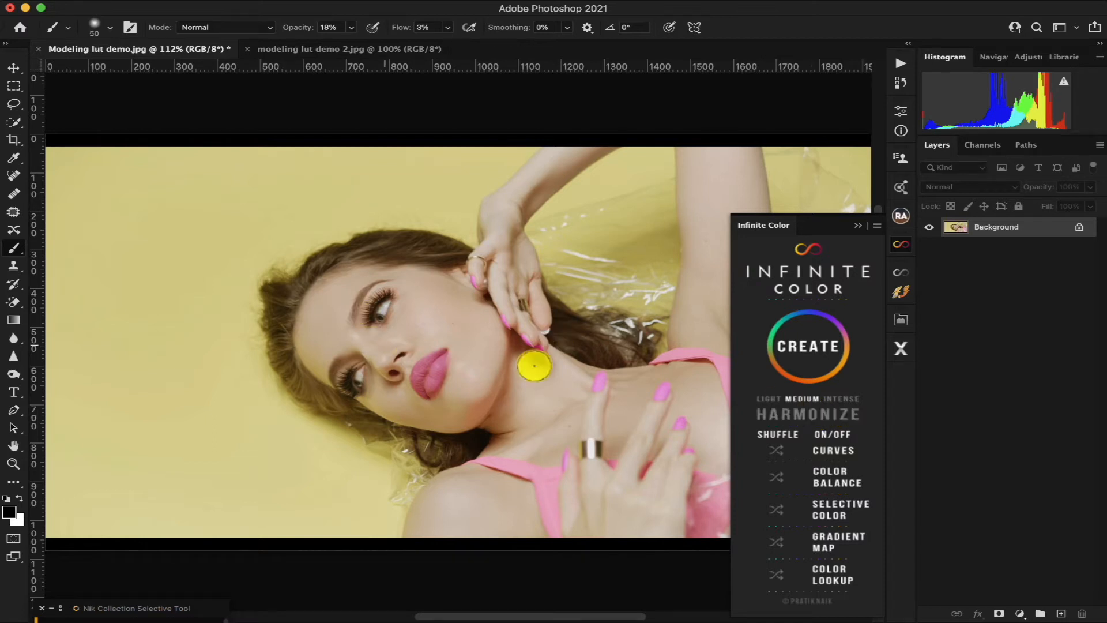
left_click(791, 424)
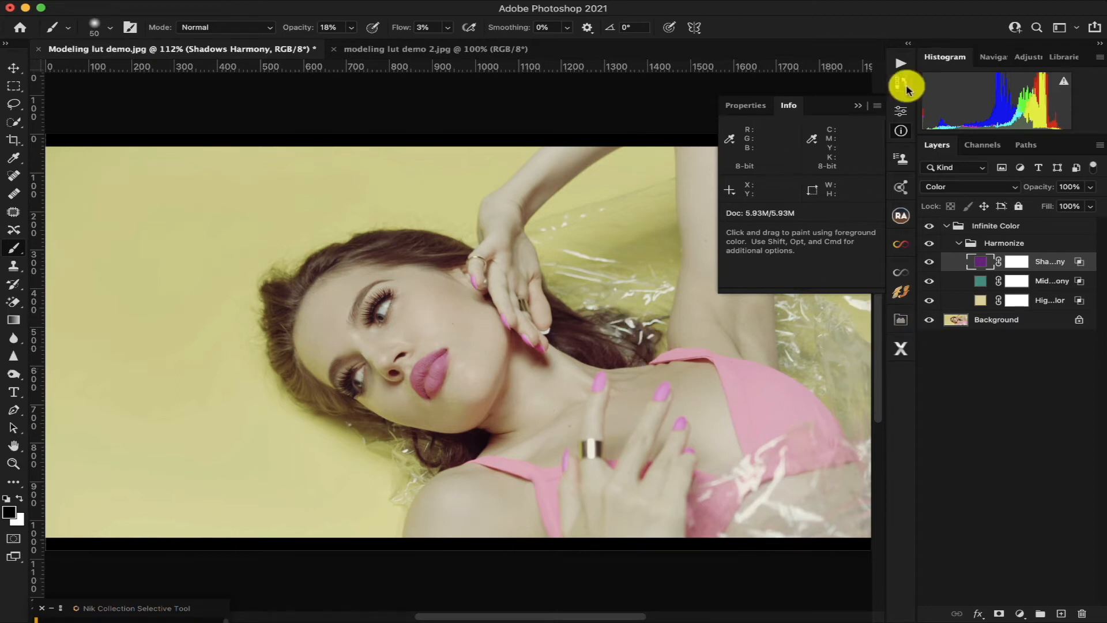
left_click(858, 106)
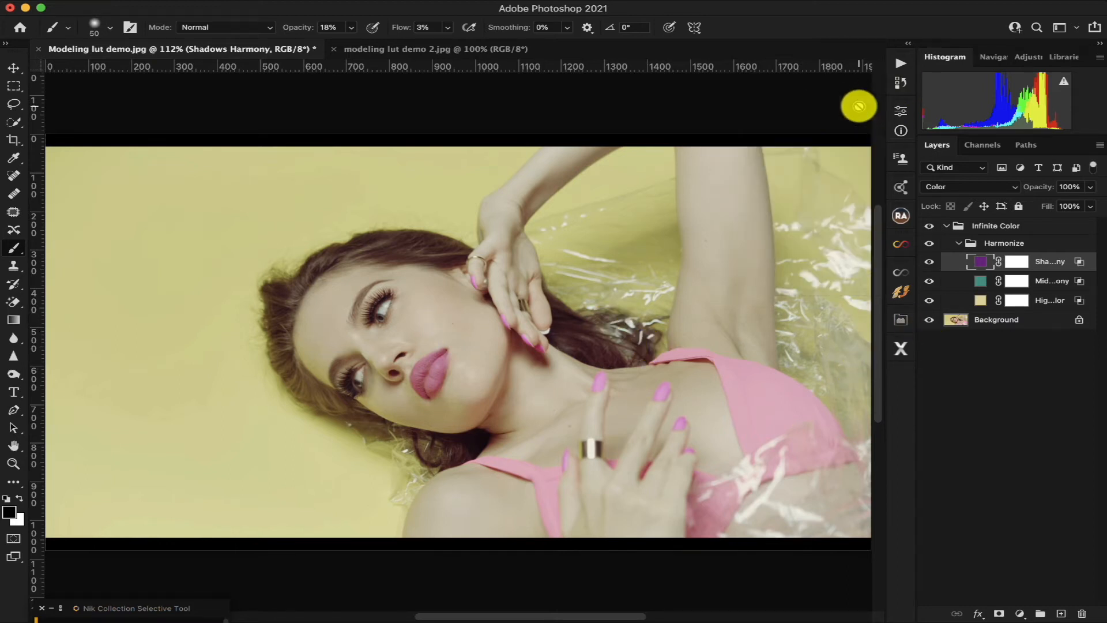
Step: Change the Harmonize group's shadows color from purple to dark blue 202b80
double_click(982, 266)
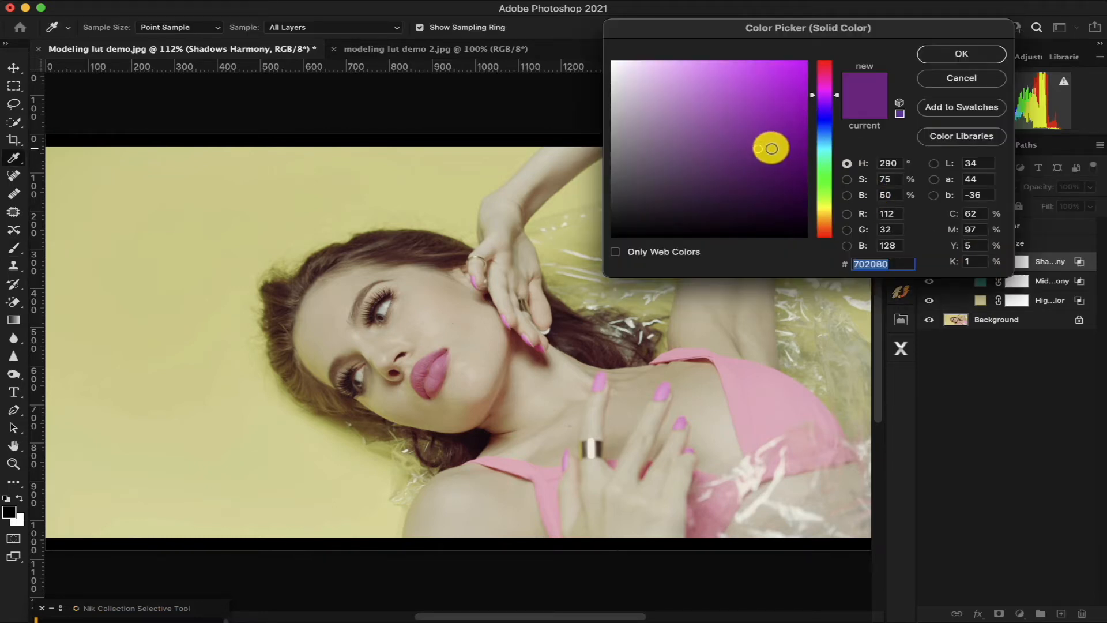
left_click(827, 124)
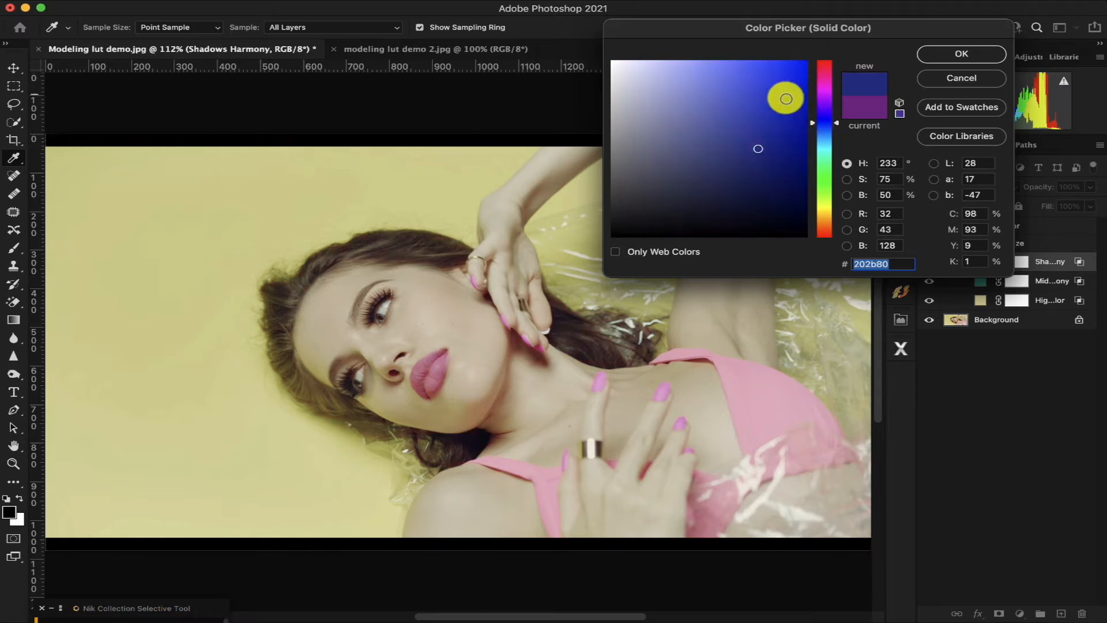
left_click(969, 55)
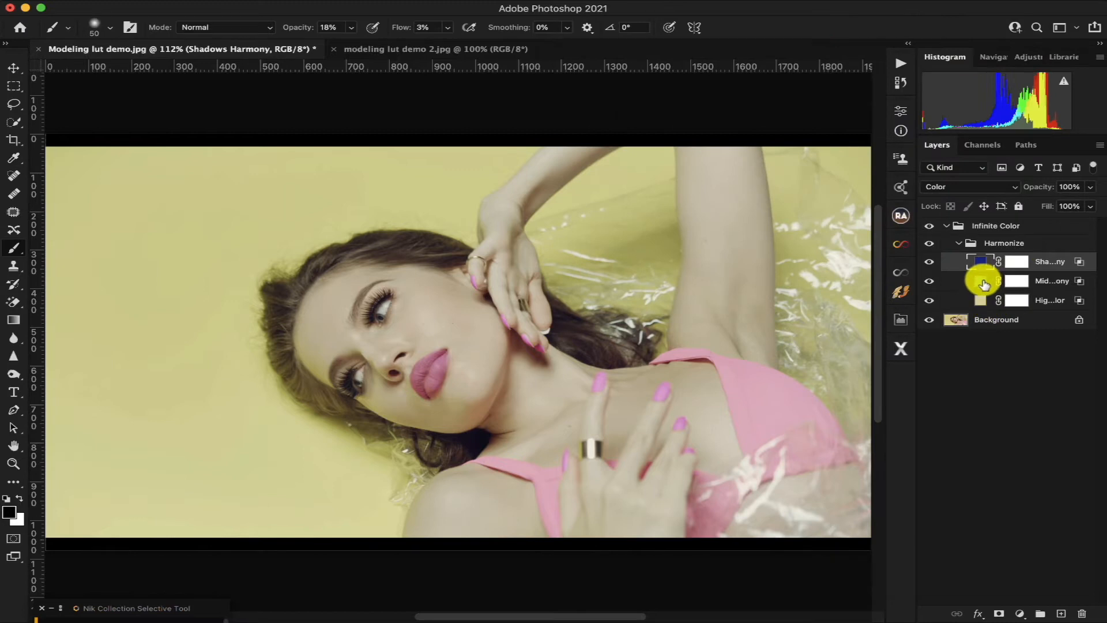
Step: Set the Harmonize group's midtone fill to a golden brown, 8d6e1a
double_click(980, 281)
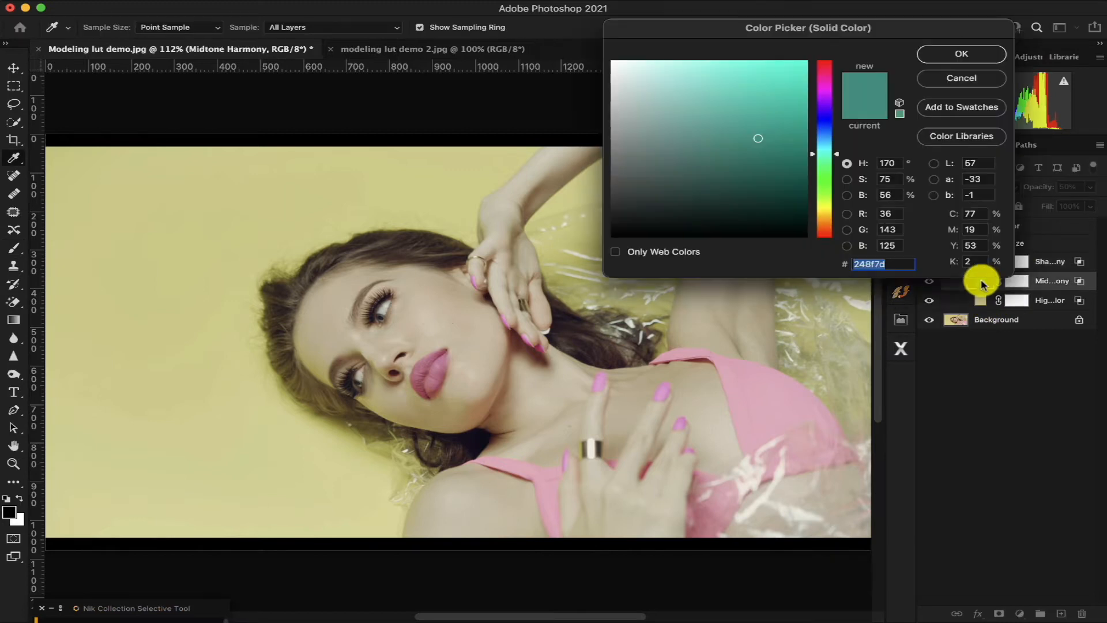
left_click(825, 215)
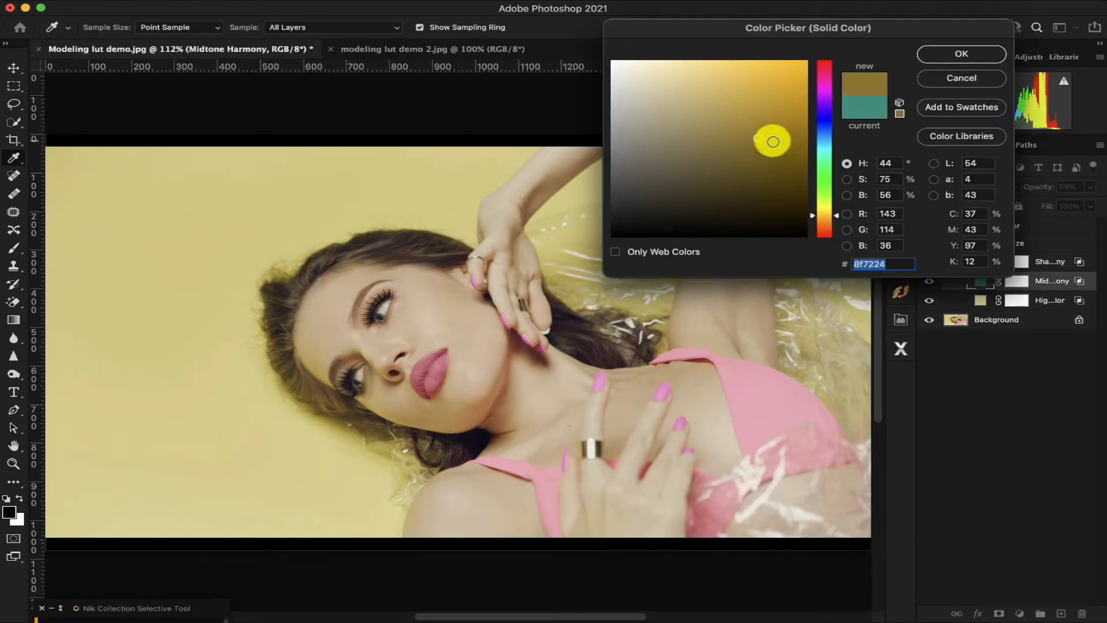
left_click(772, 139)
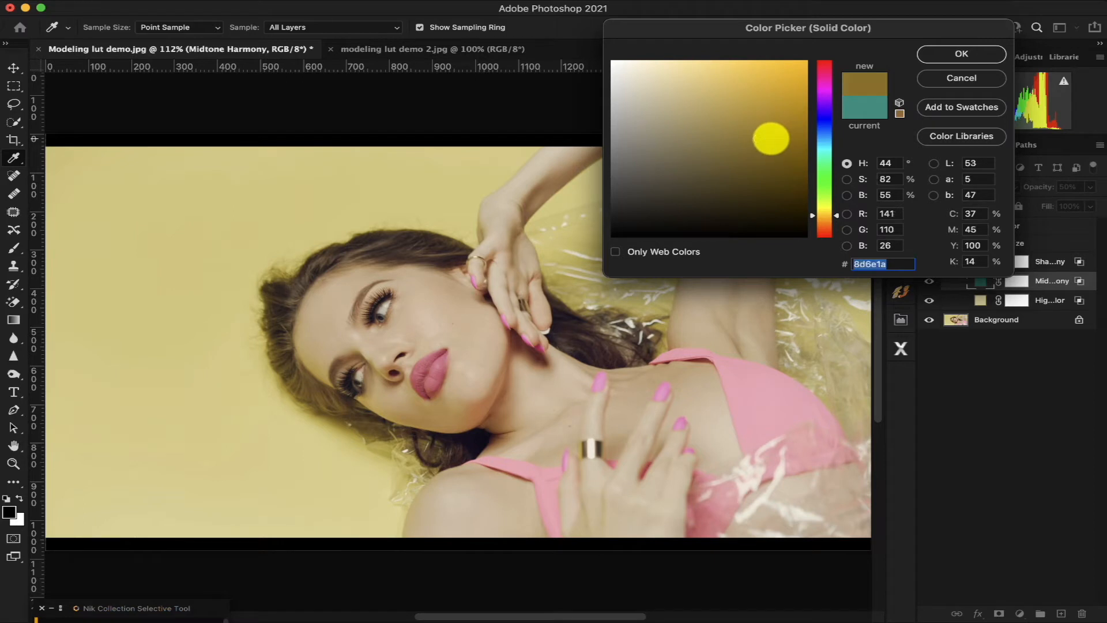
left_click(962, 53)
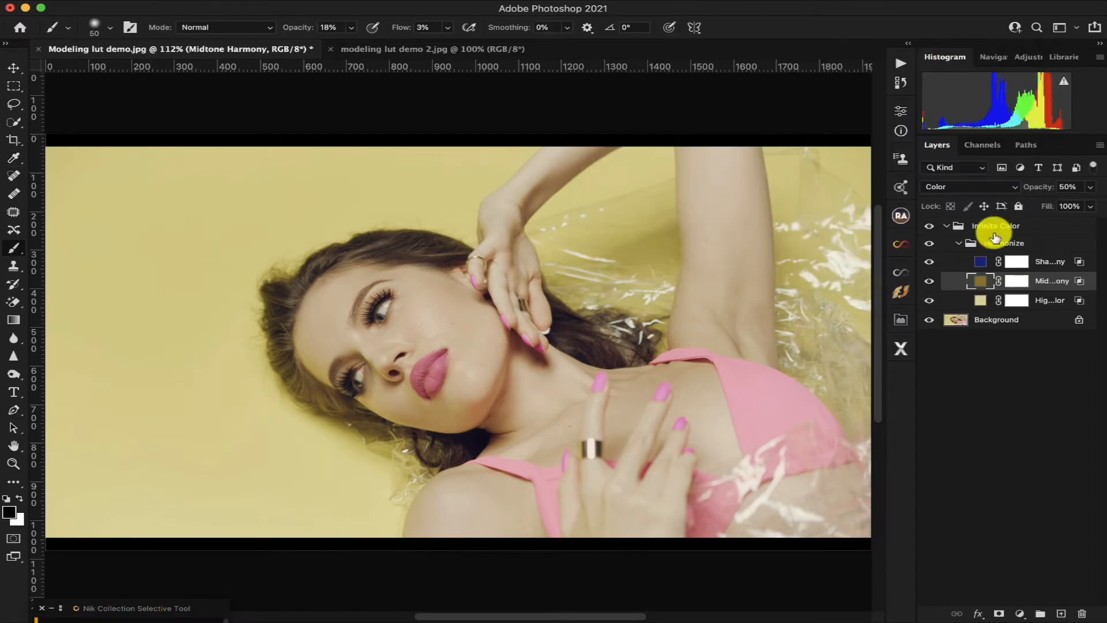
Step: Set the Harmonize group's highlights fill to skin tone d0b498, sampled from the model's face
left_click(982, 302)
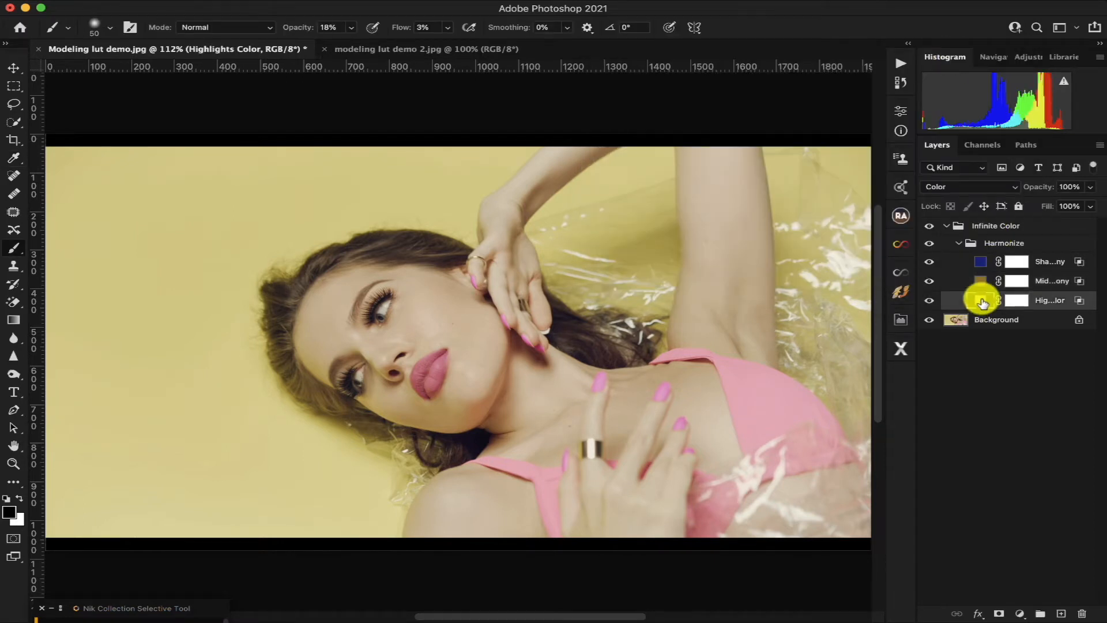
double_click(981, 301)
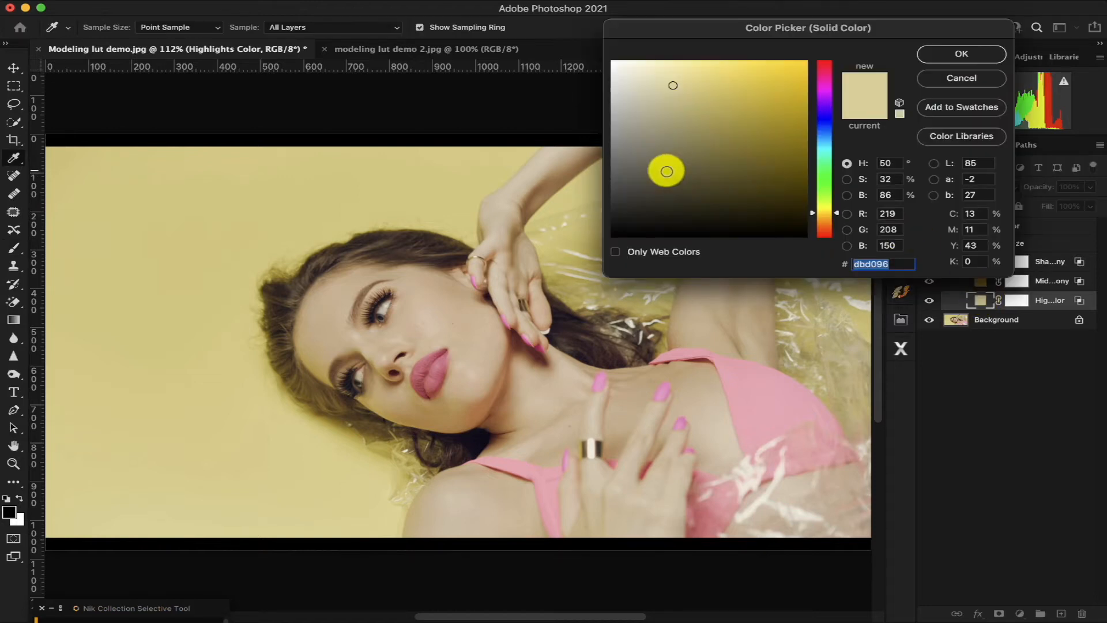
left_click(473, 344)
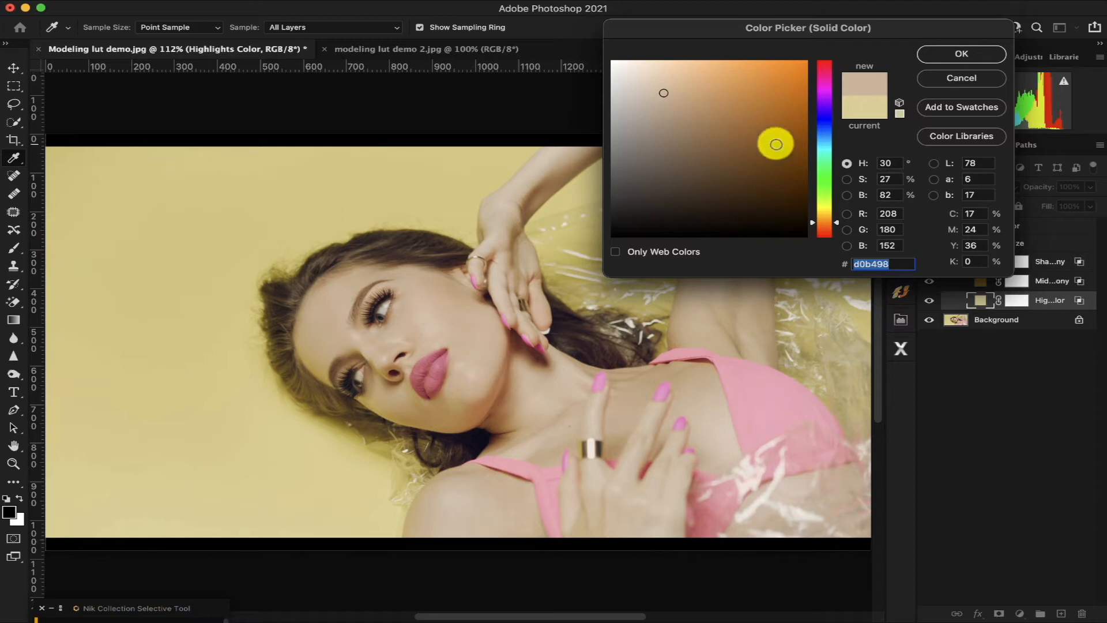
left_click(959, 53)
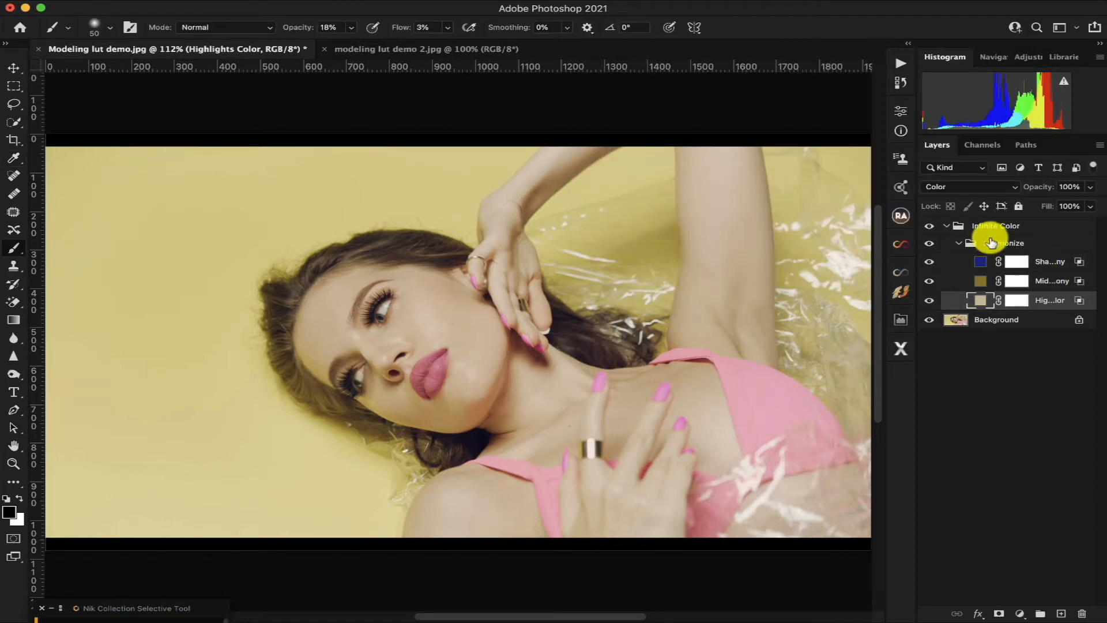
Step: Compare the image with and without the collapsed Infinite Color group, and delete the group with its contents
left_click(948, 229)
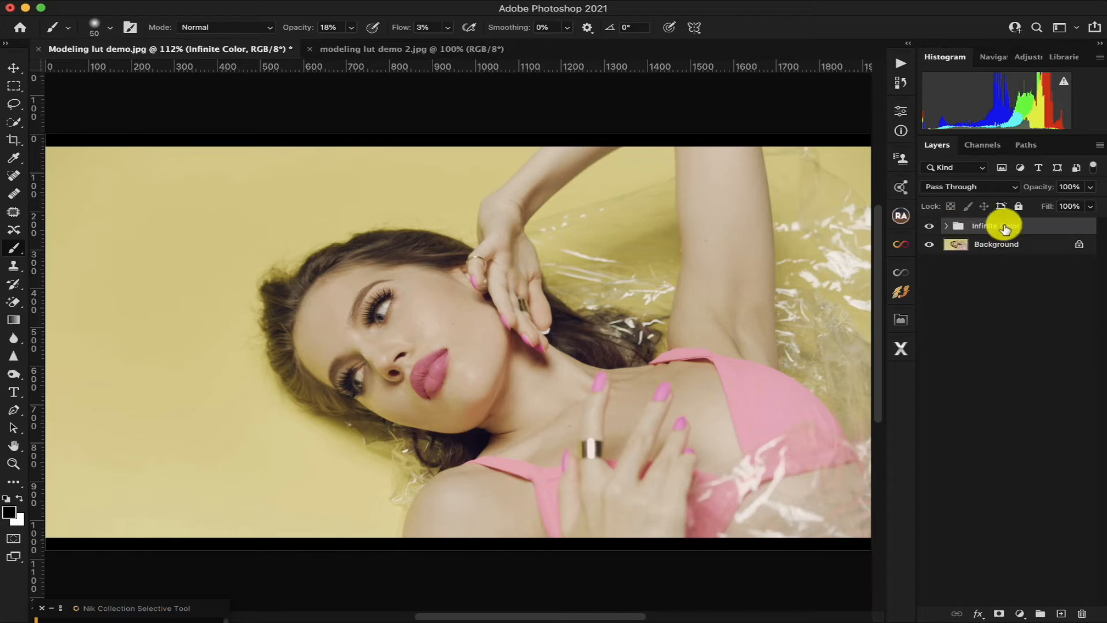
left_click(930, 229)
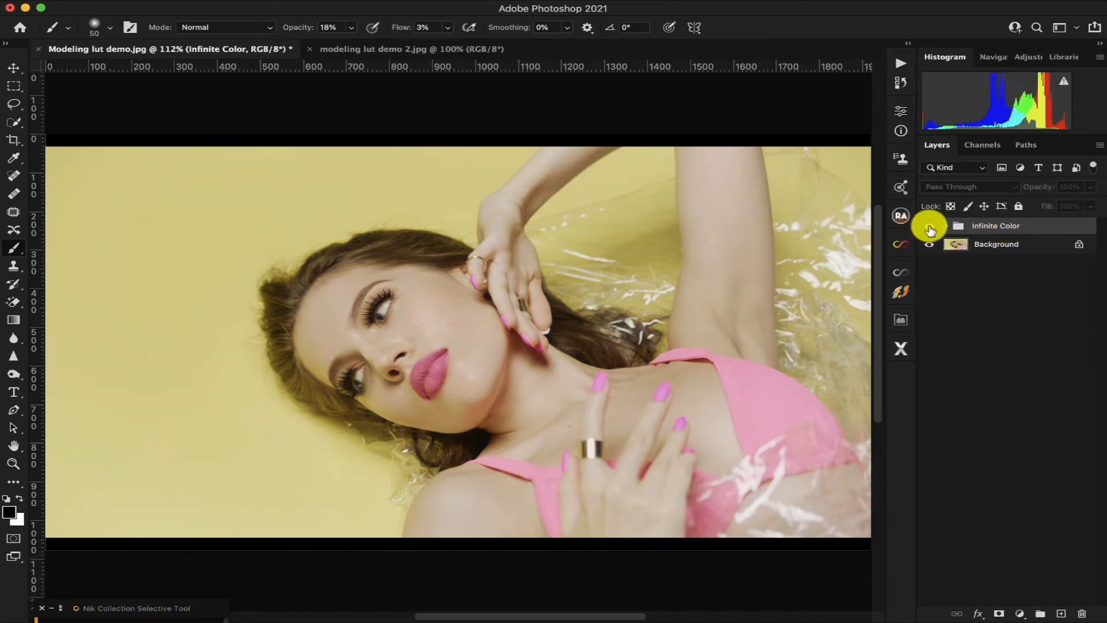
left_click(929, 229)
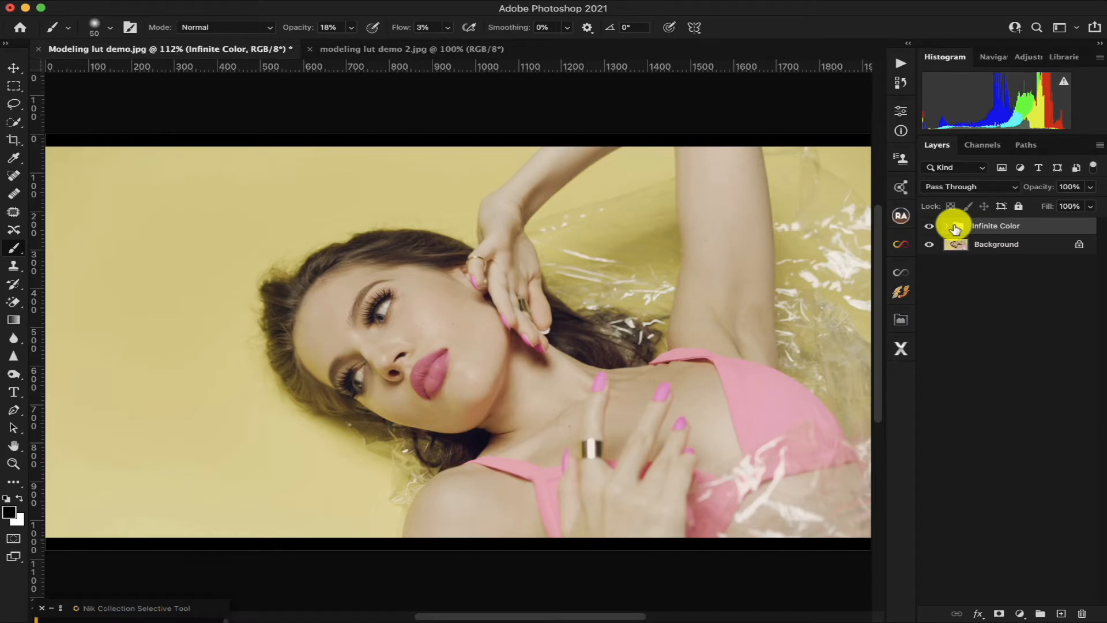
left_click(1082, 612)
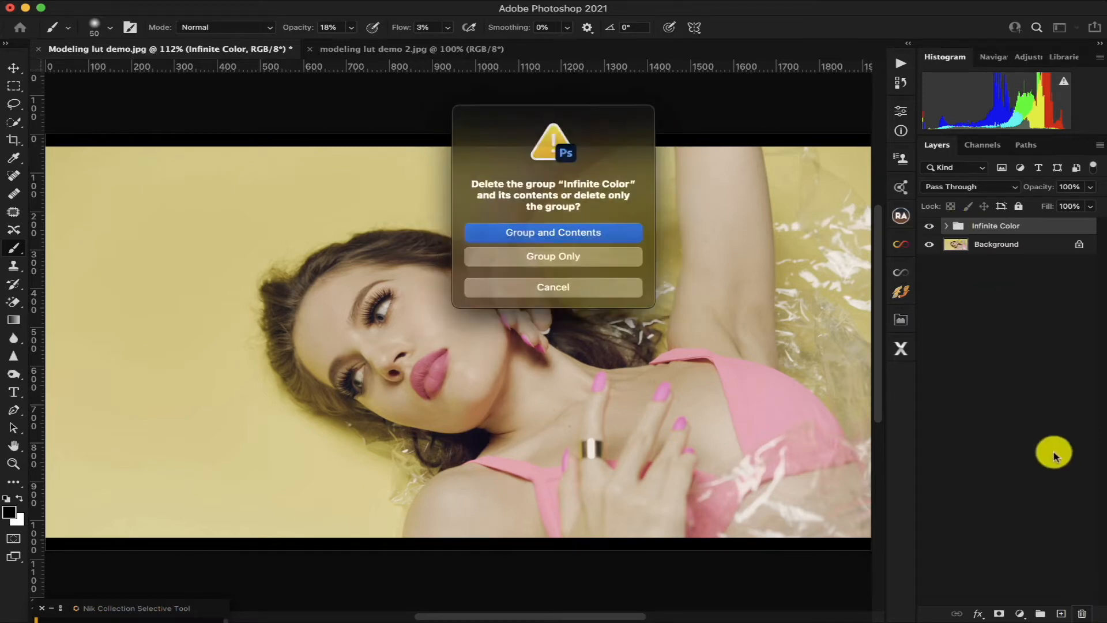
left_click(621, 234)
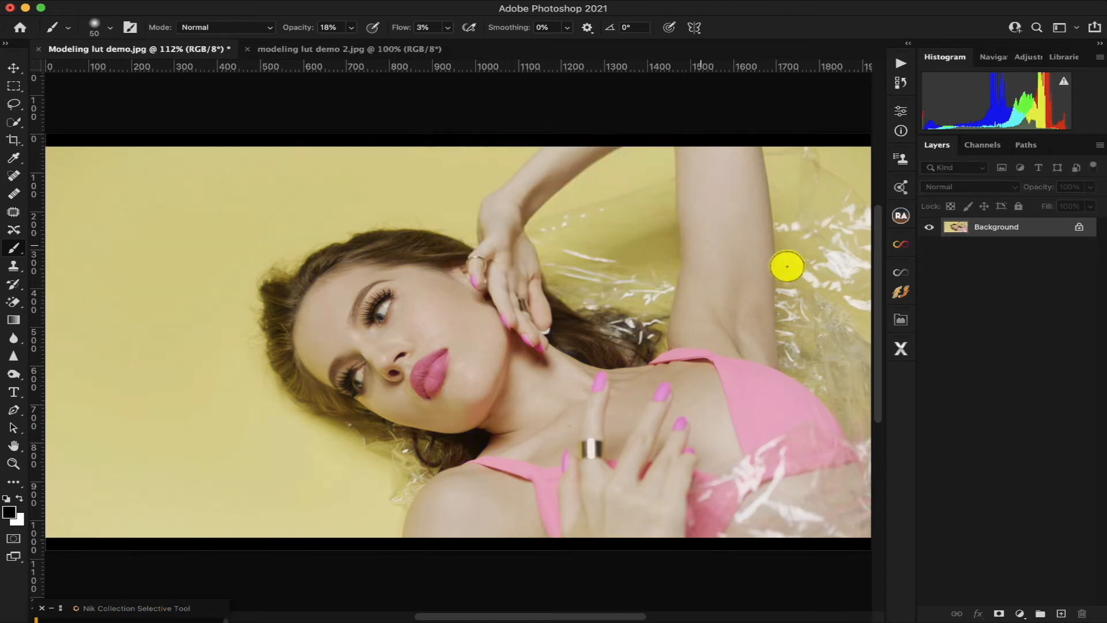
Step: Create an Infinite Color grade at medium intensity, regenerate it until a peach and pink look, and compare it with the ungraded image
left_click(901, 246)
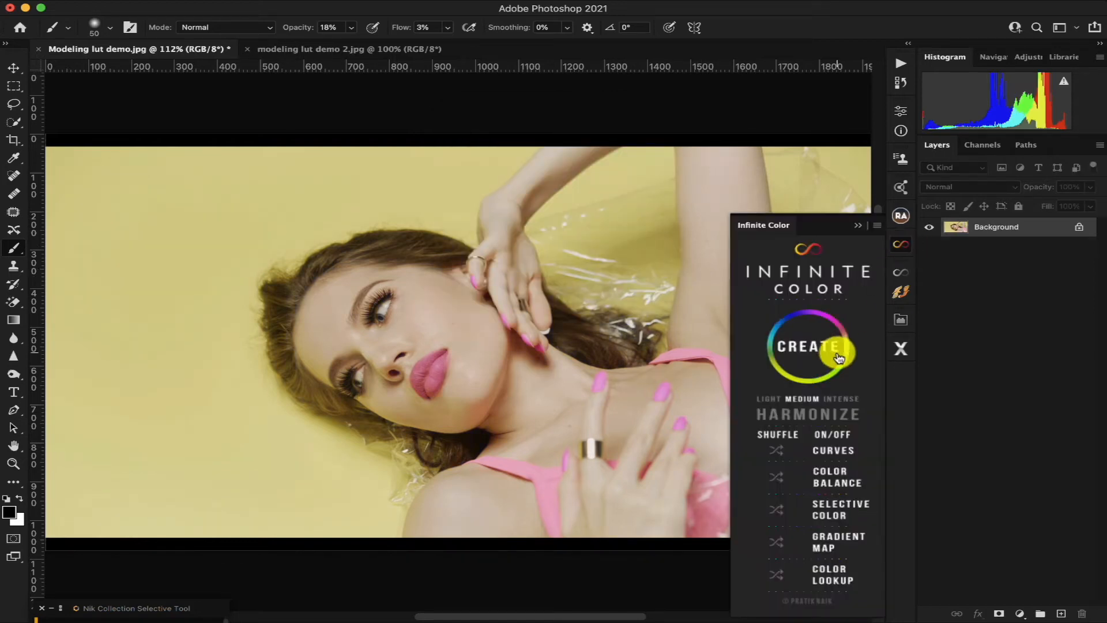
left_click(816, 346)
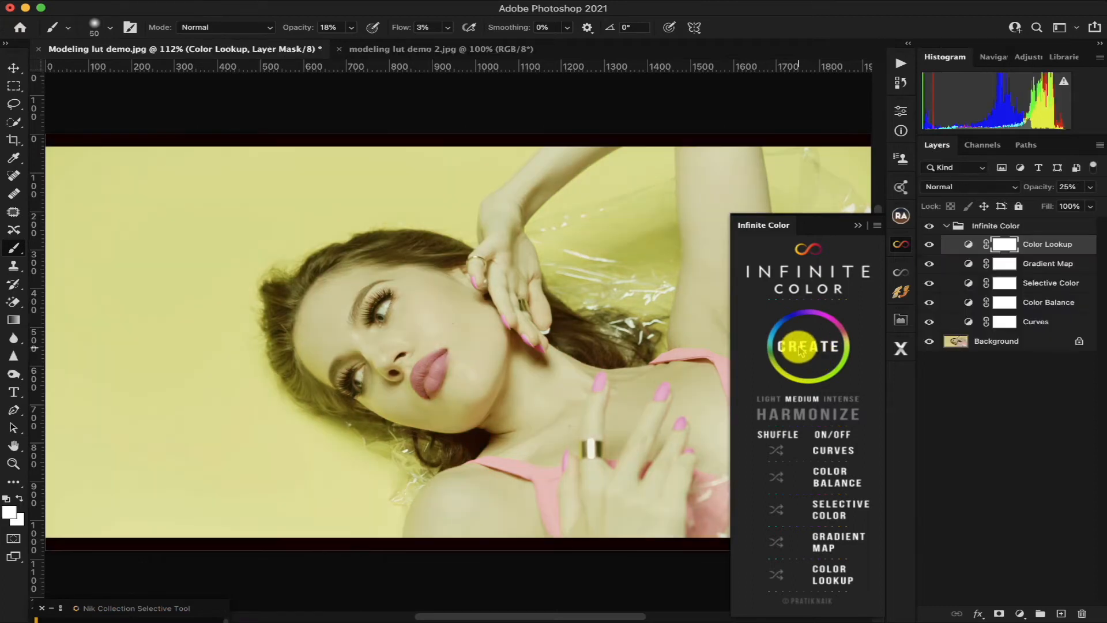
left_click(817, 351)
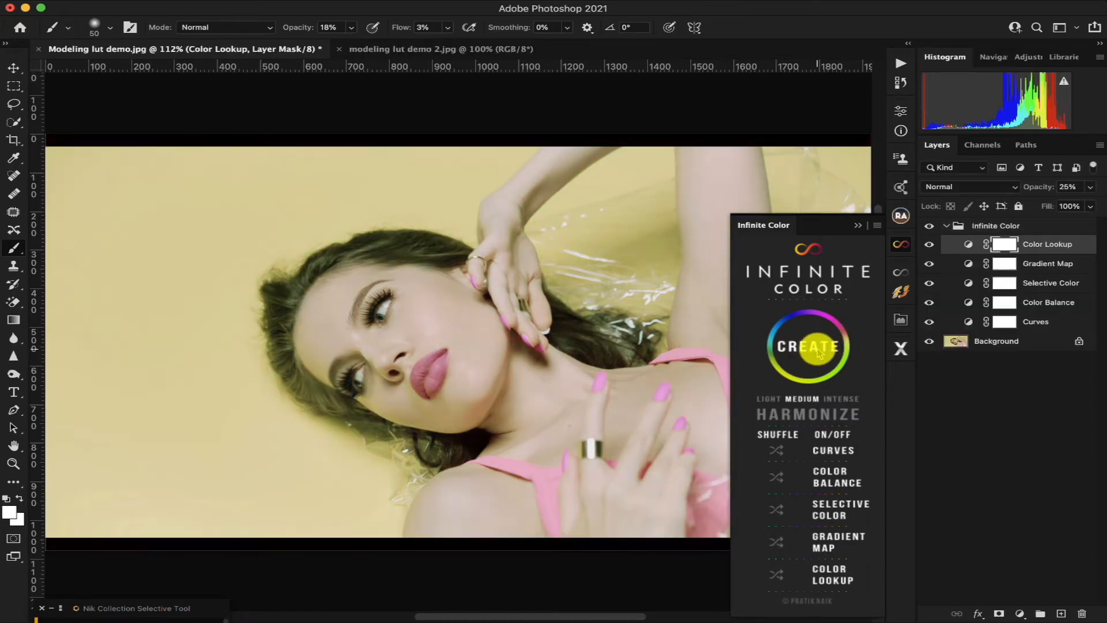
left_click(818, 352)
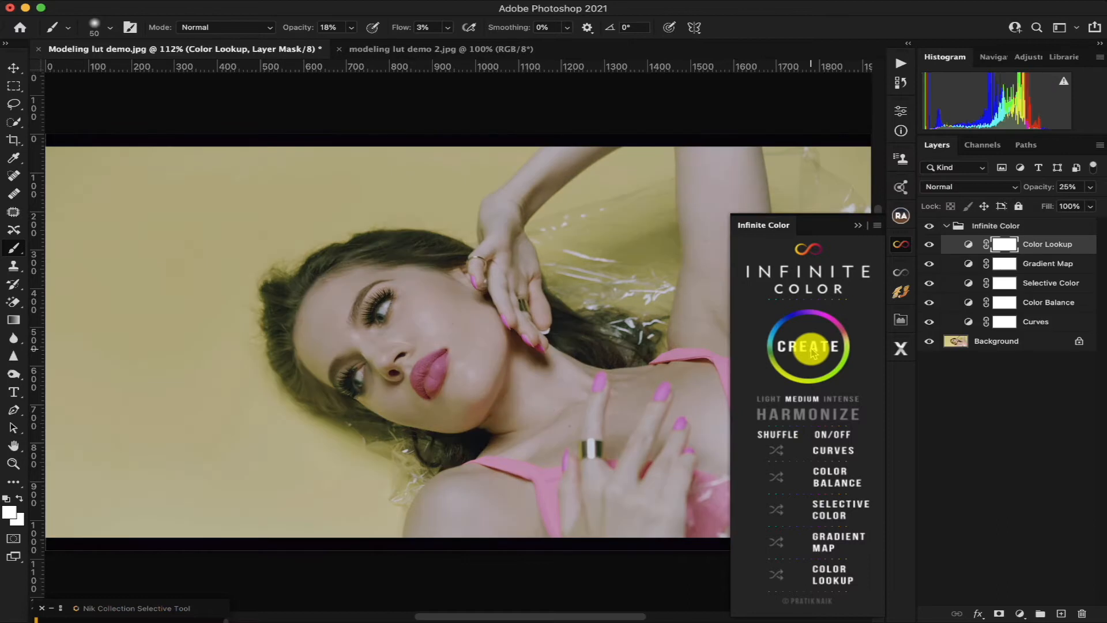
left_click(813, 353)
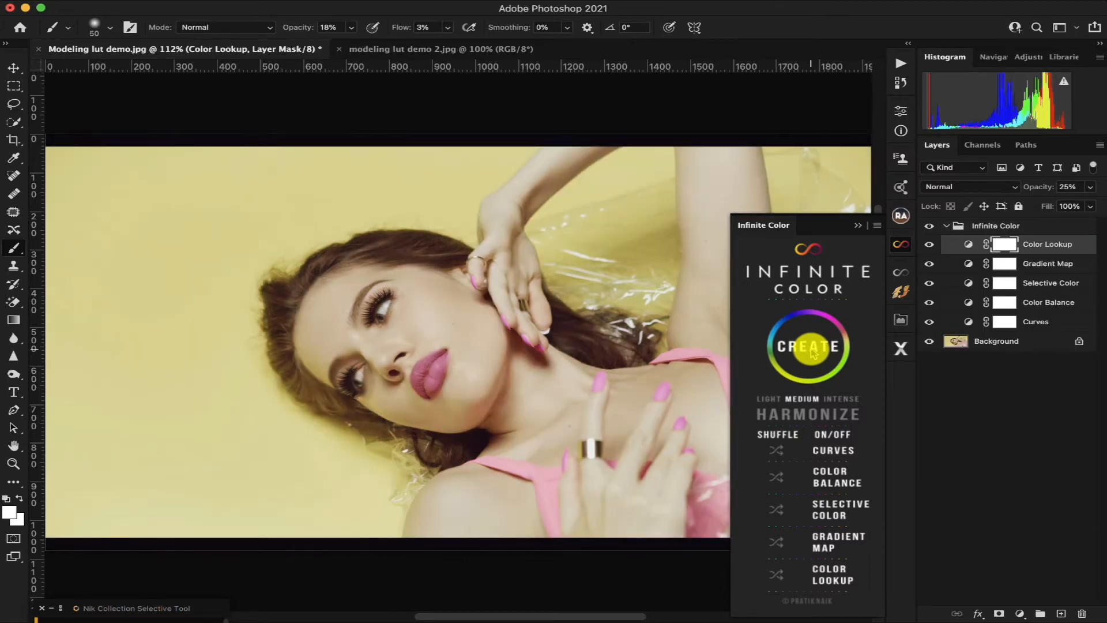
left_click(813, 353)
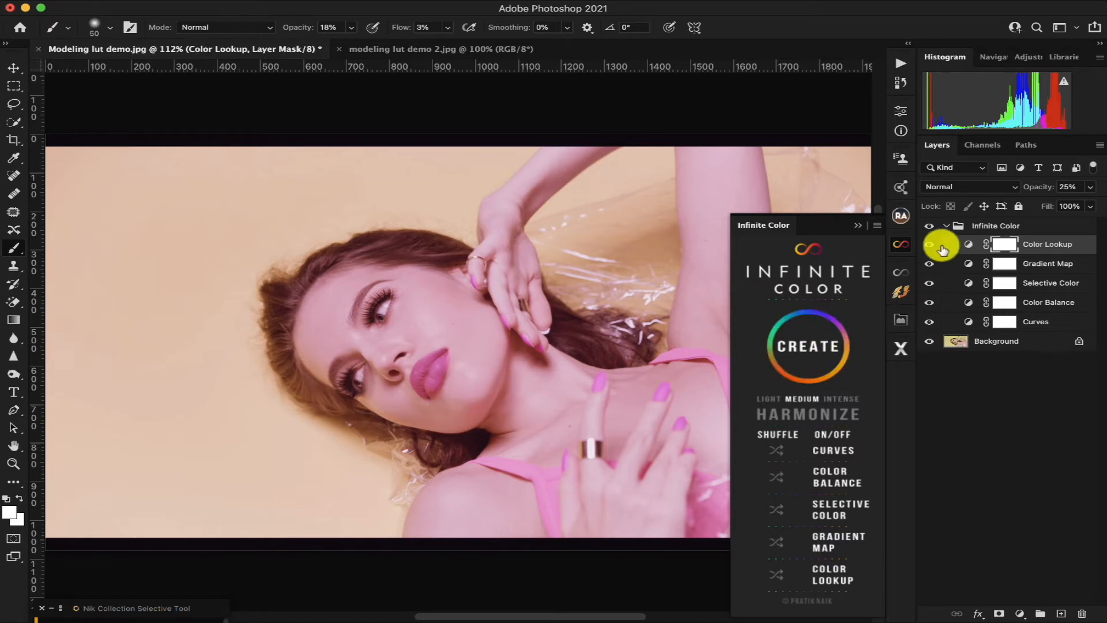
left_click(929, 226)
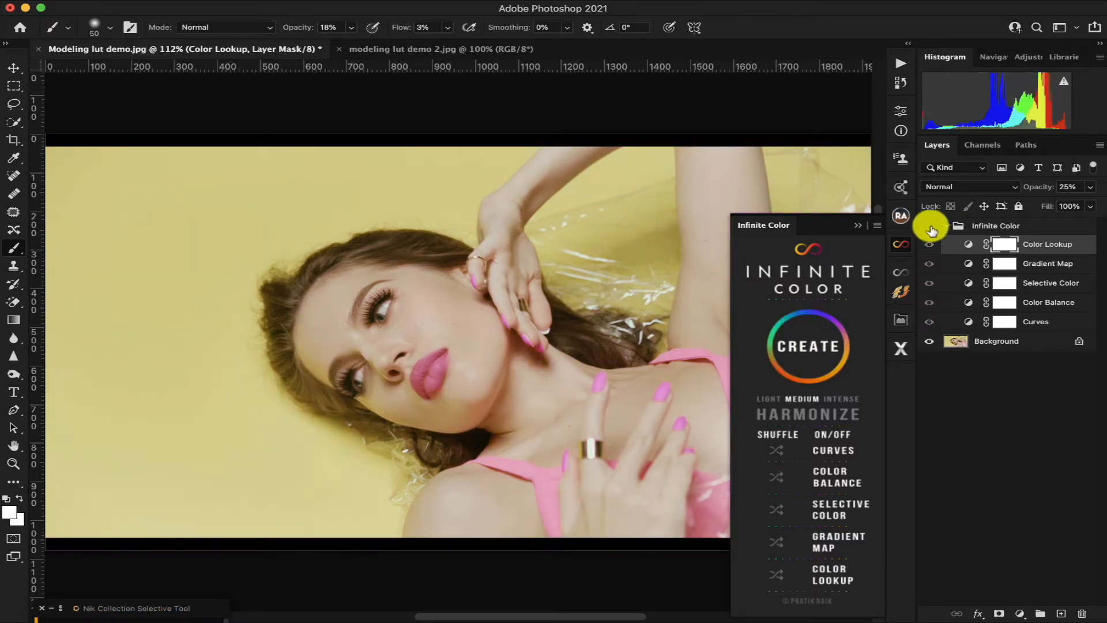
left_click(929, 226)
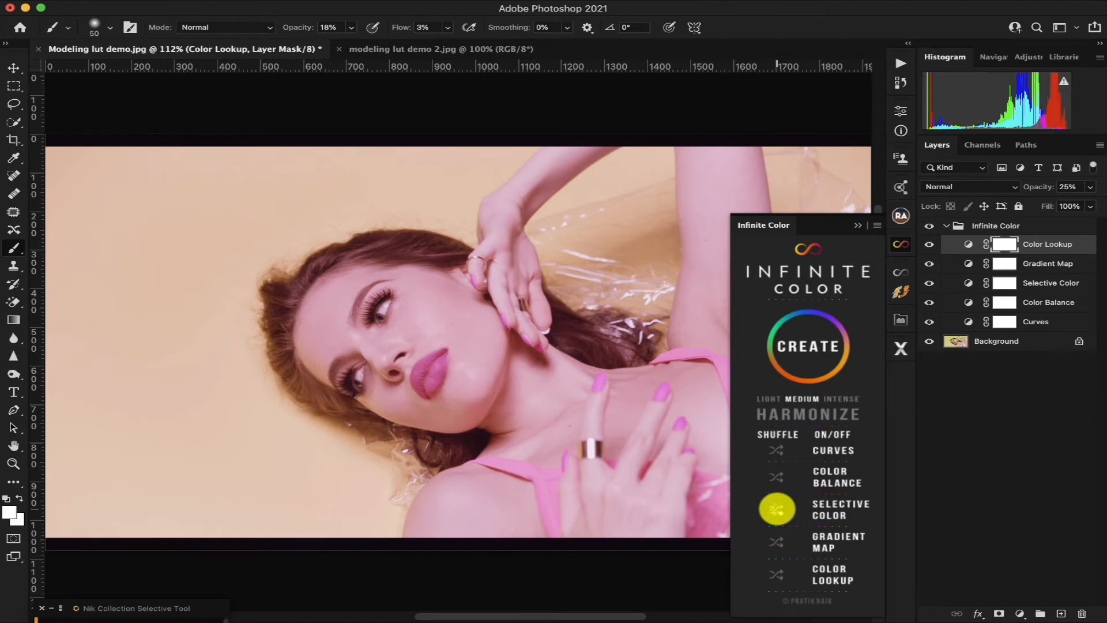
Step: Shuffle the Selective Color layer of the Infinite Color grade three times
left_click(777, 508)
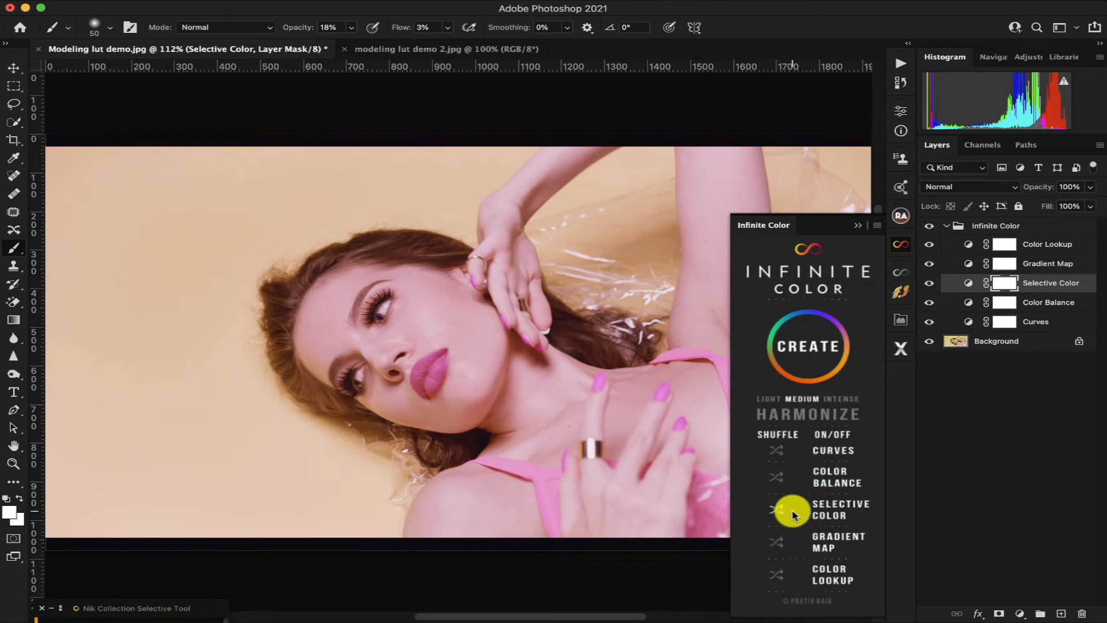
left_click(778, 510)
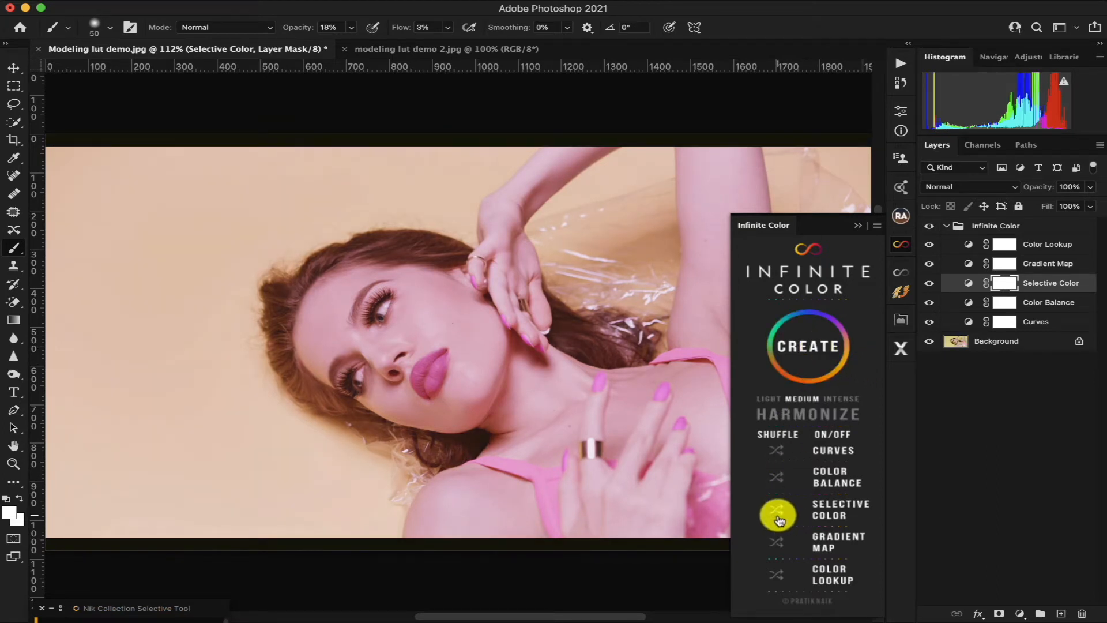
left_click(777, 509)
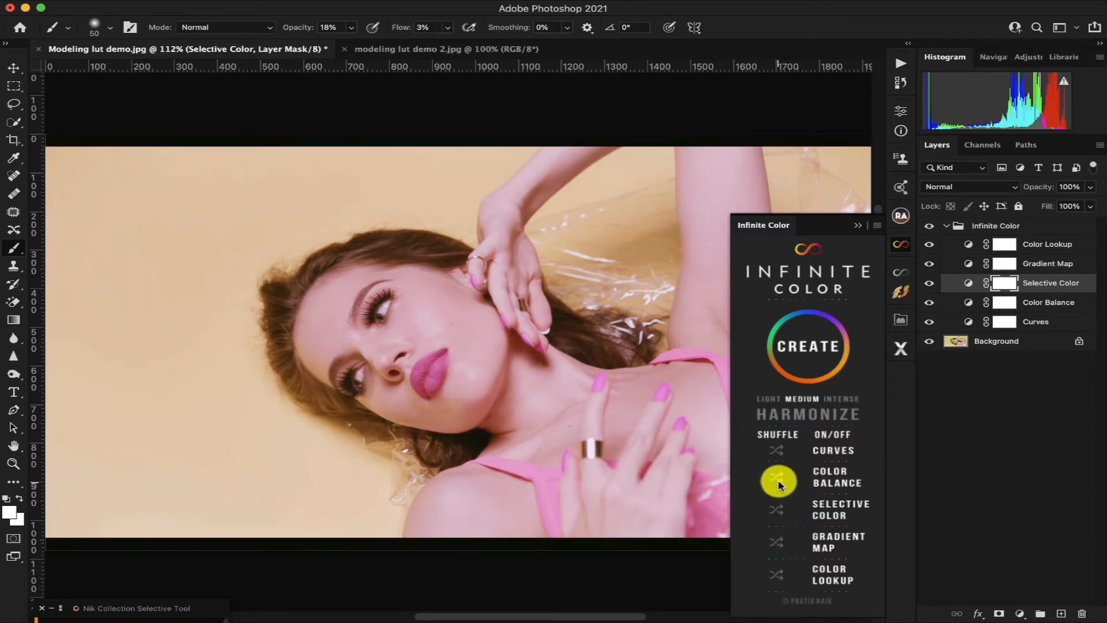
Step: Shuffle the Curves layer of the Infinite Color grade twice and its Color Lookup layer twice
left_click(777, 450)
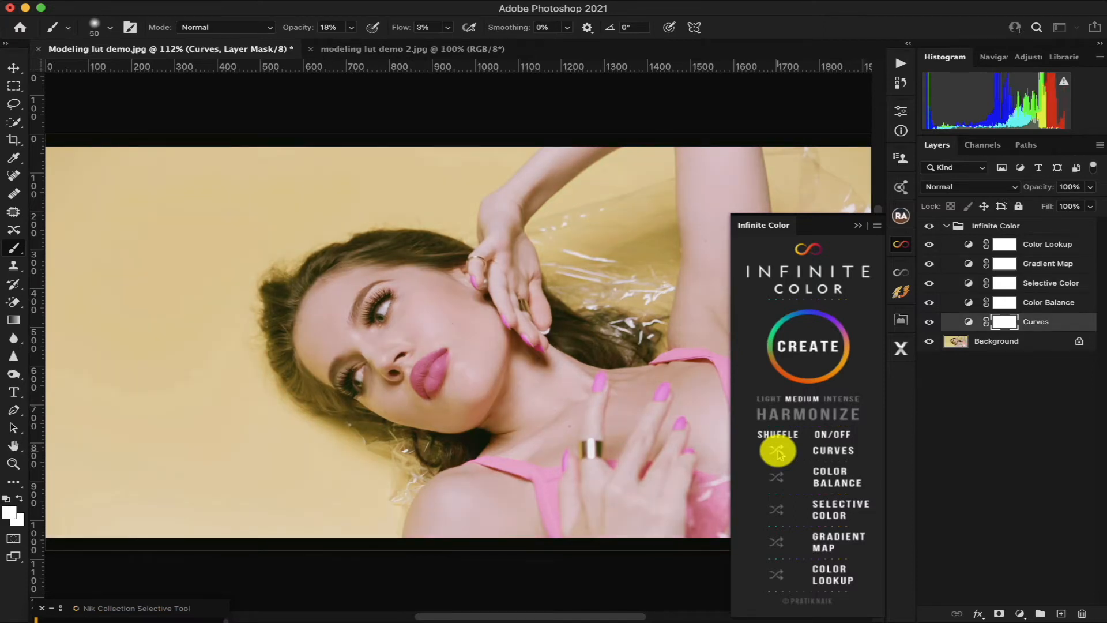
left_click(775, 452)
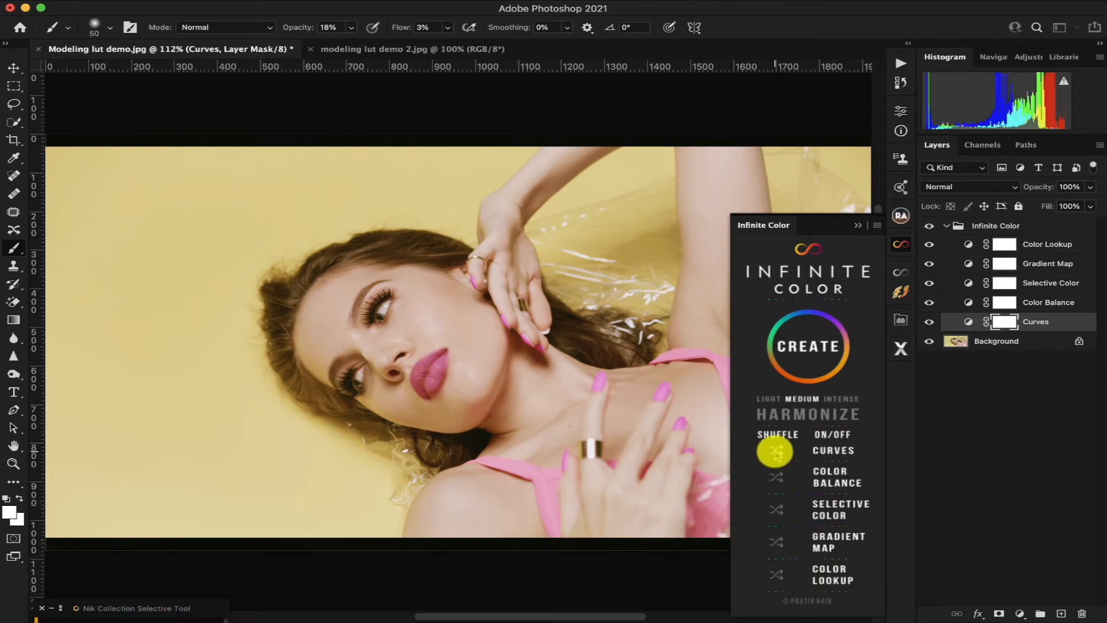
left_click(778, 575)
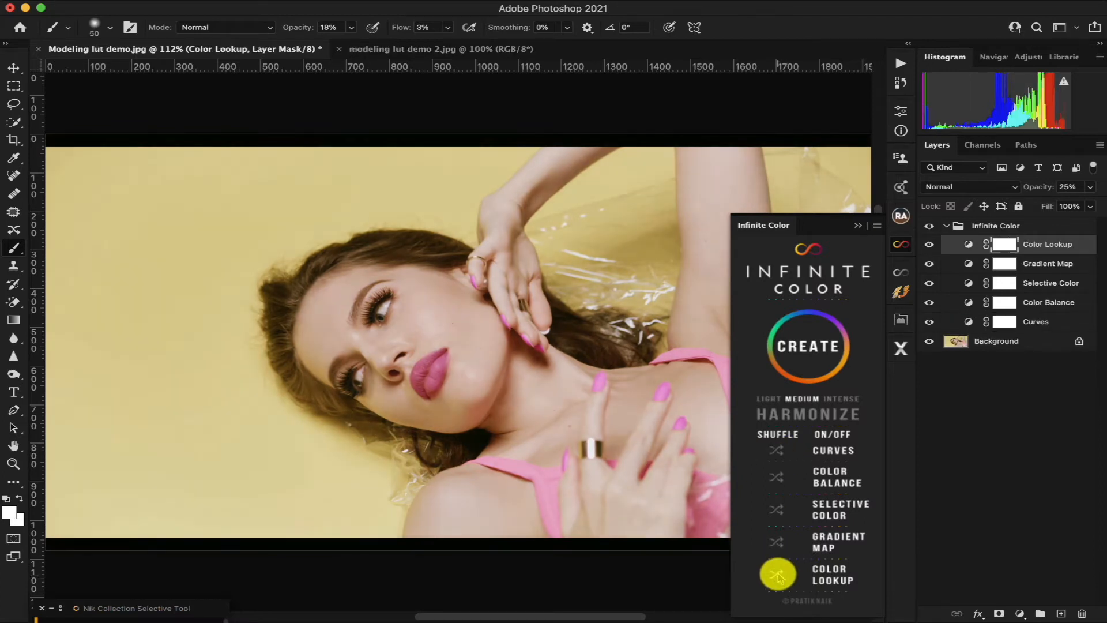
left_click(779, 576)
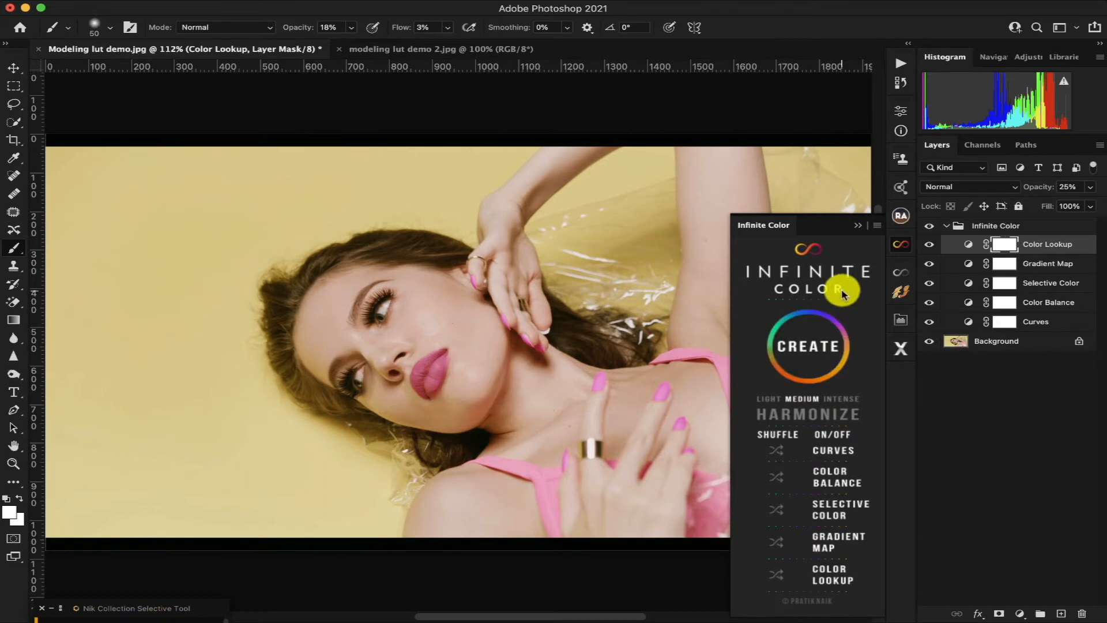
Step: Collapse the Infinite Color group and add a Curves adjustment layer above it
left_click(946, 228)
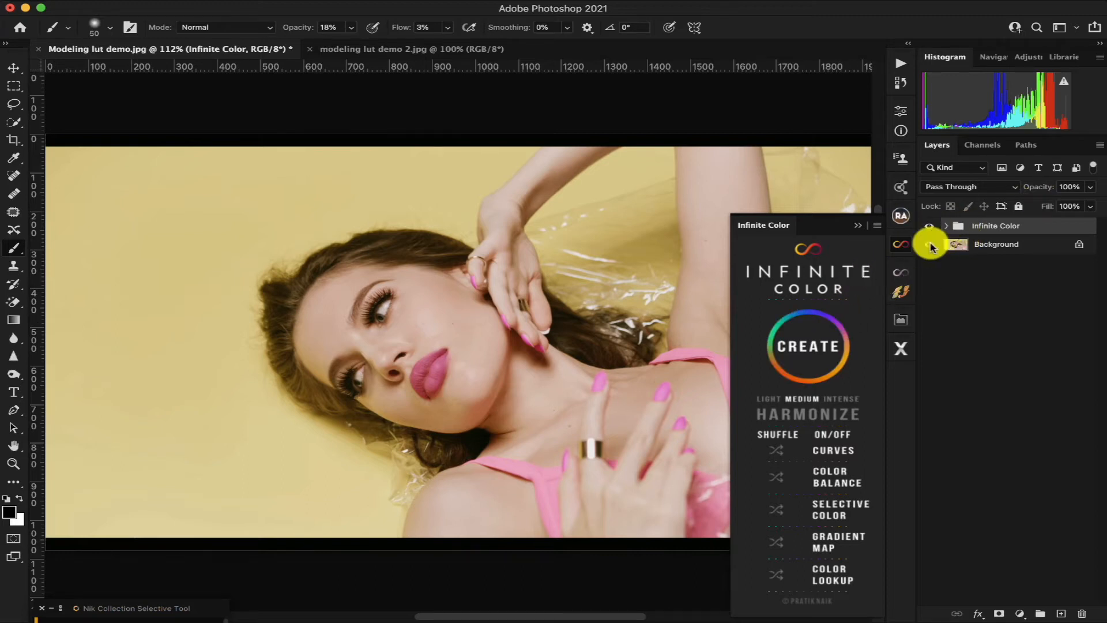
left_click(858, 225)
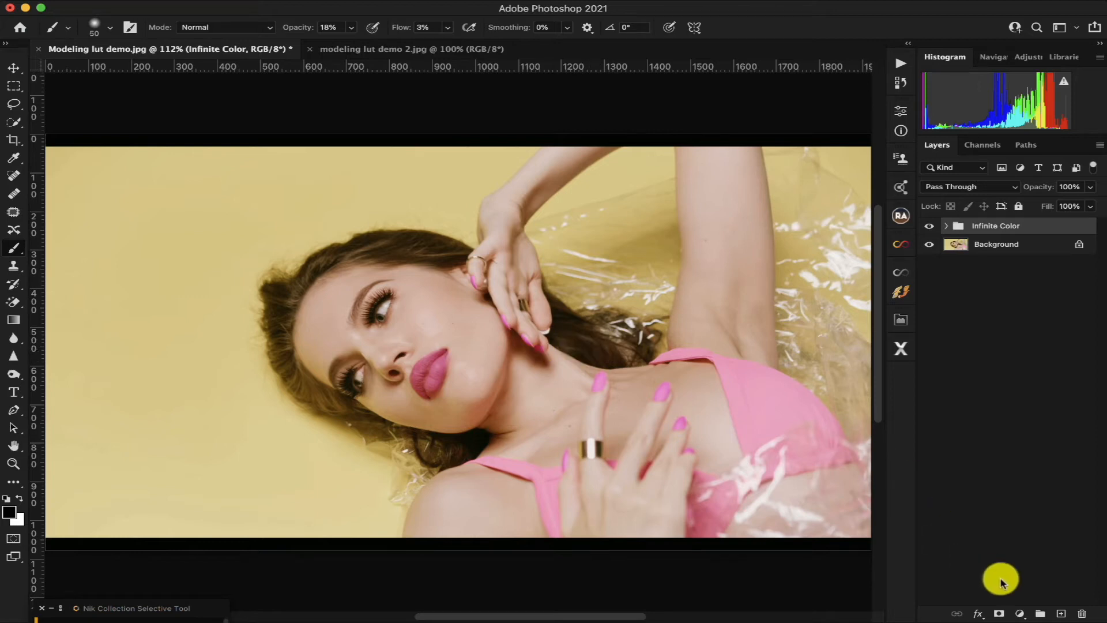
left_click(1020, 614)
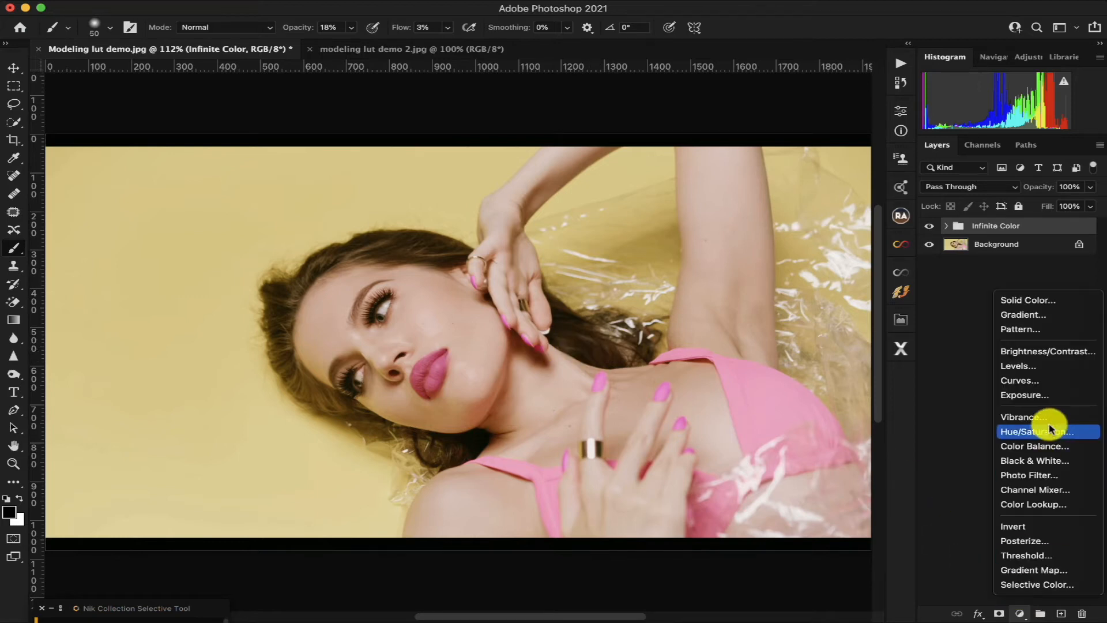
left_click(1037, 380)
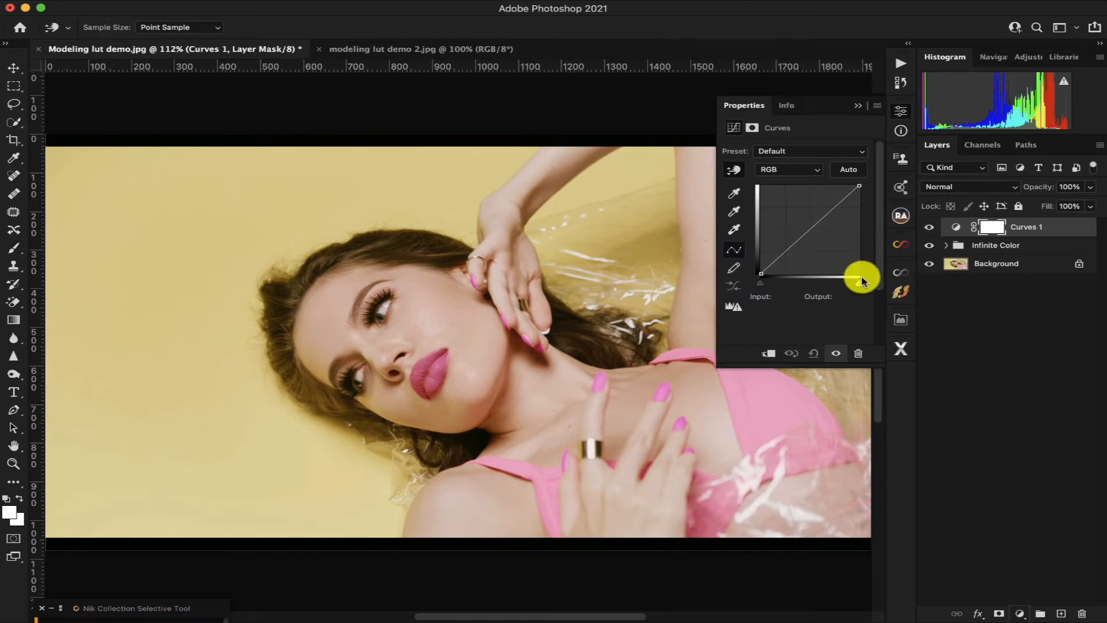
Step: Shape the RGB curve into a gentle S with a midtone anchor, lowered shadows and a highlight point at input 189, output 201
left_click(807, 231)
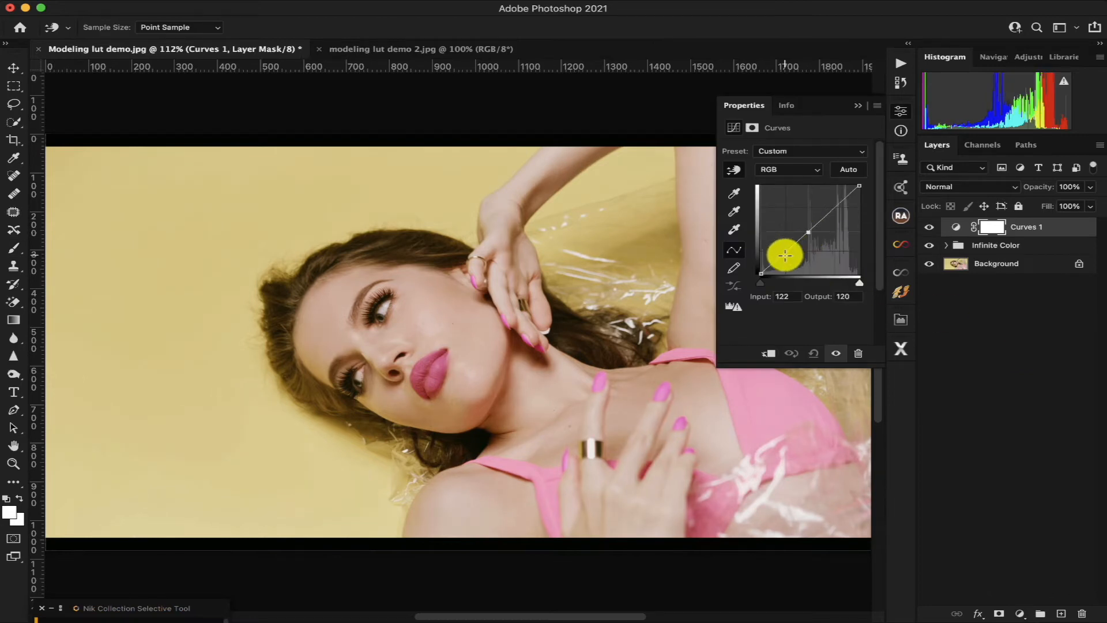
left_click_drag(784, 250, 787, 256)
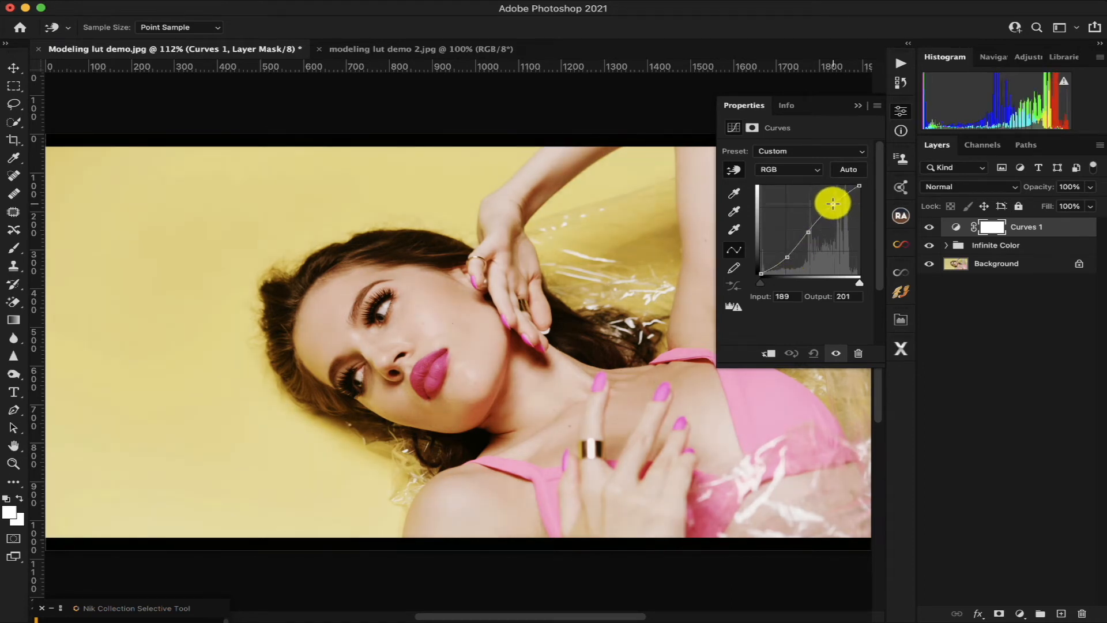
left_click(857, 105)
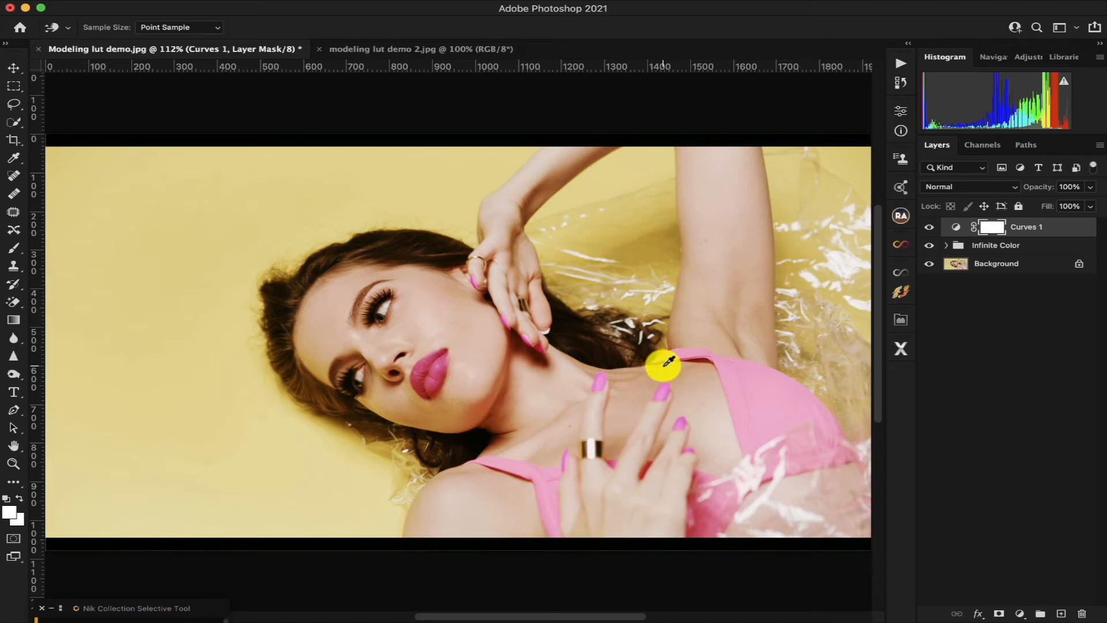
Step: Set up a Color Lookup Tables export described as "Modeling lut demo6.jpg", with 32 grid points, Medium quality and 3DL, CUBE, CSP and ICC Profile formats
mouse_move(69, 7)
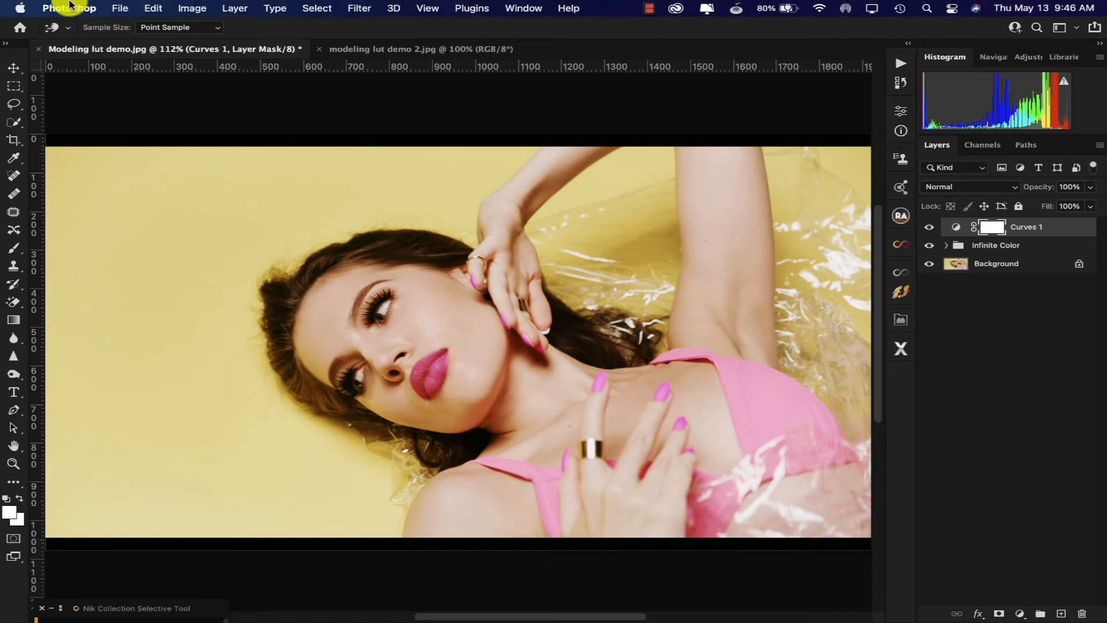
left_click(120, 10)
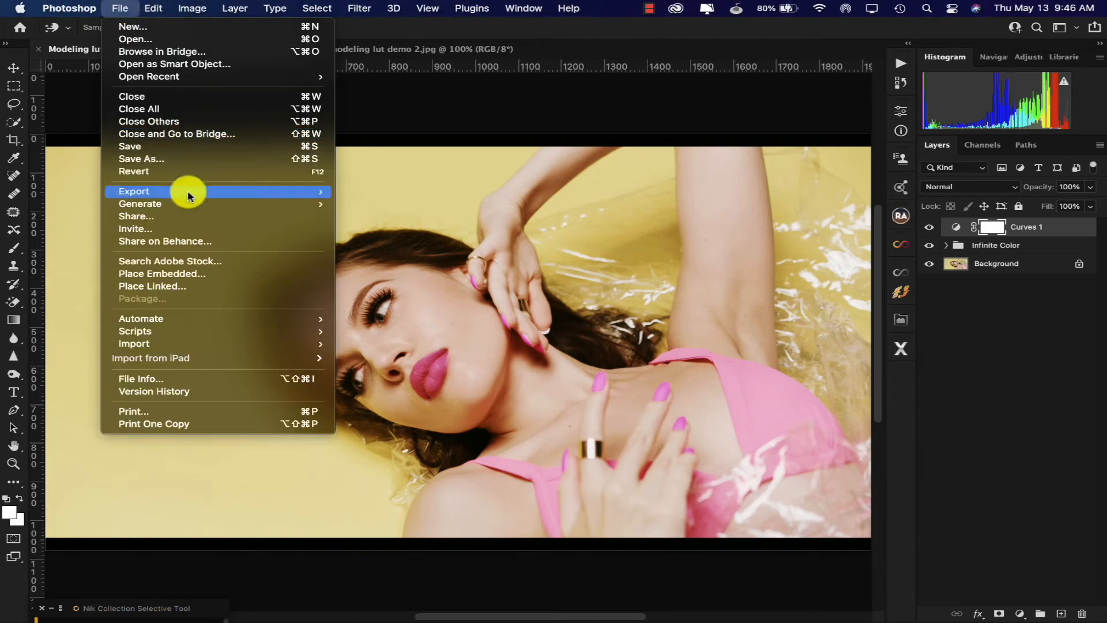
mouse_move(190, 195)
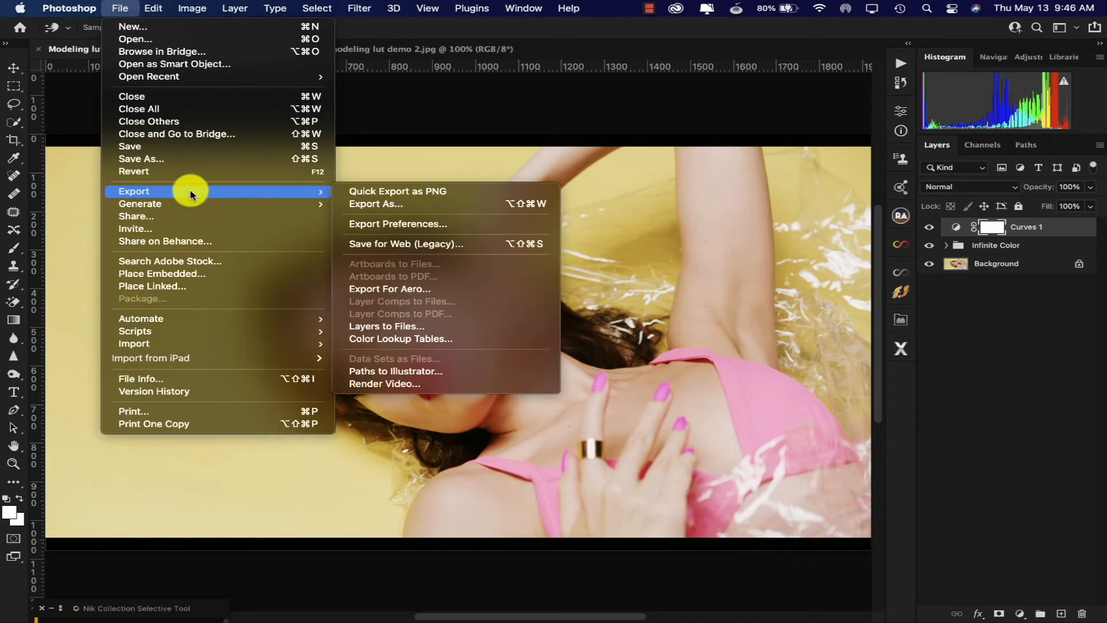
left_click(452, 342)
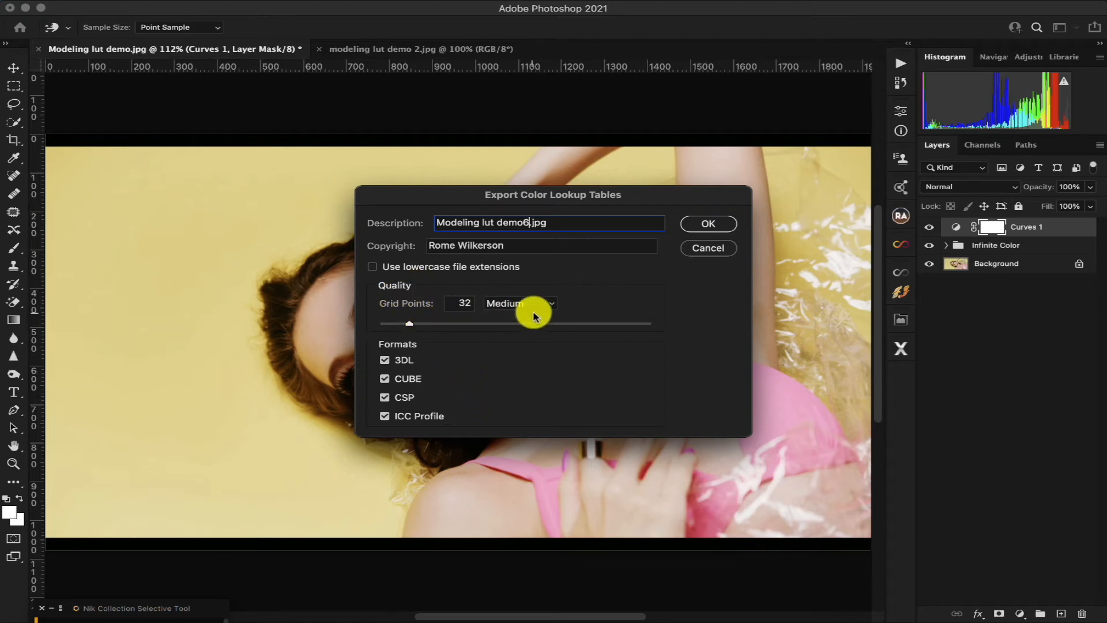
left_click(554, 304)
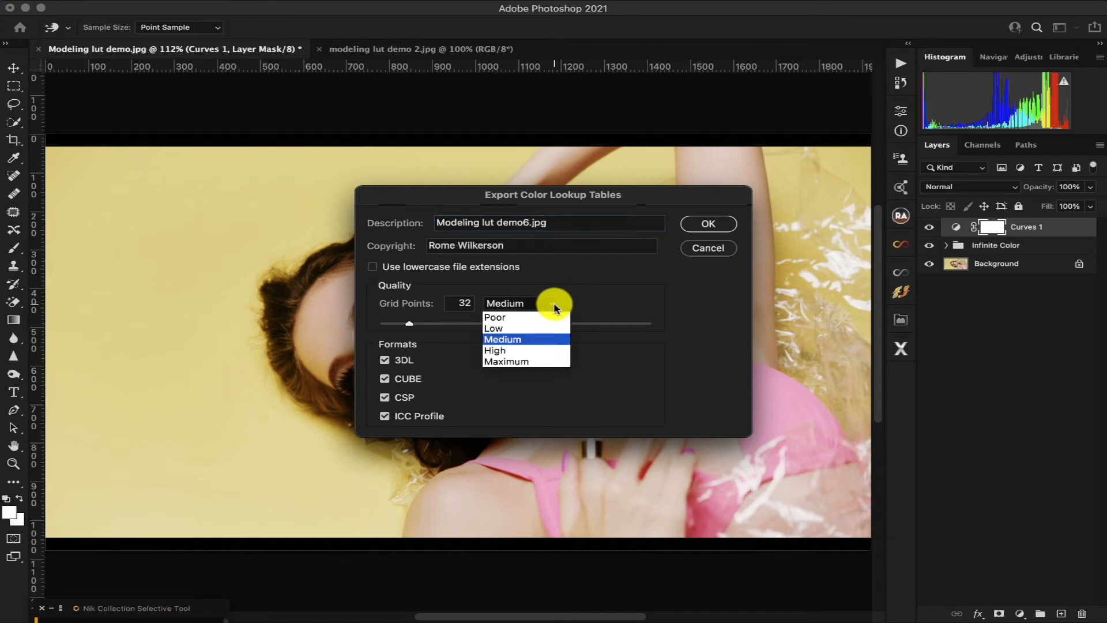
left_click(592, 303)
left_click(551, 306)
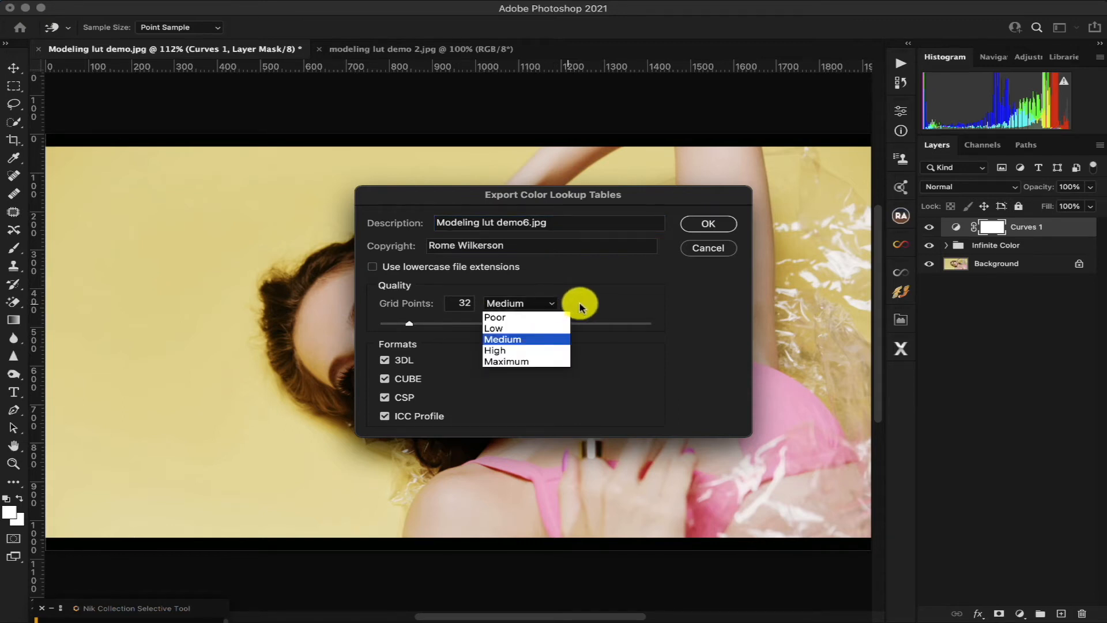
left_click(606, 309)
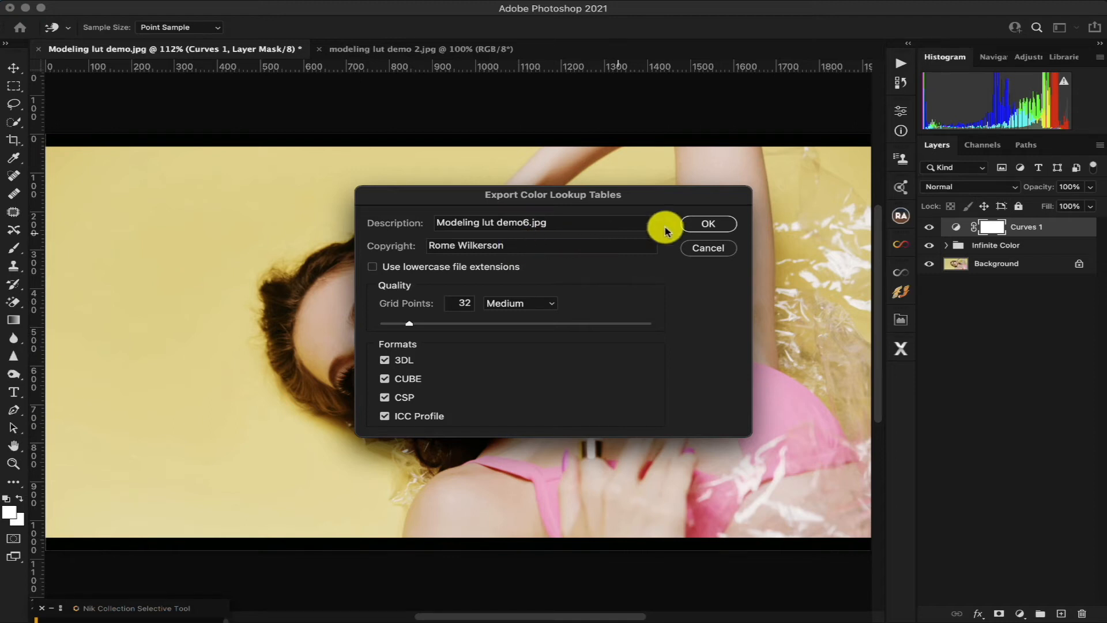
left_click(709, 225)
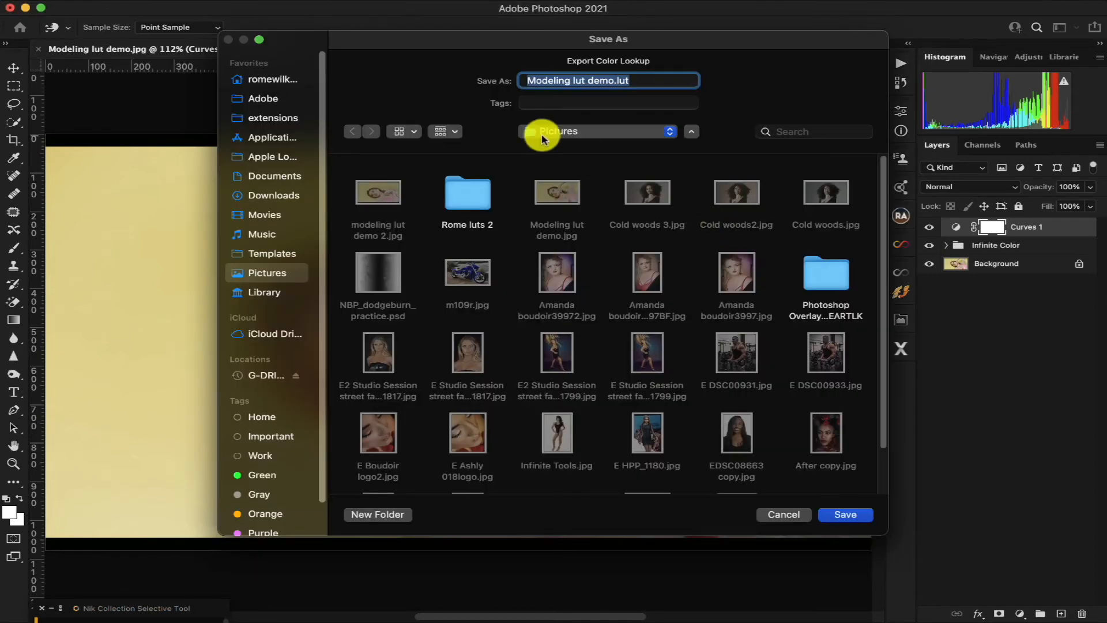
Step: Save the exported lookup tables as "Modeling lut demo6.lut" in the existing luts folder inside Pictures
left_click(476, 202)
double_click(476, 202)
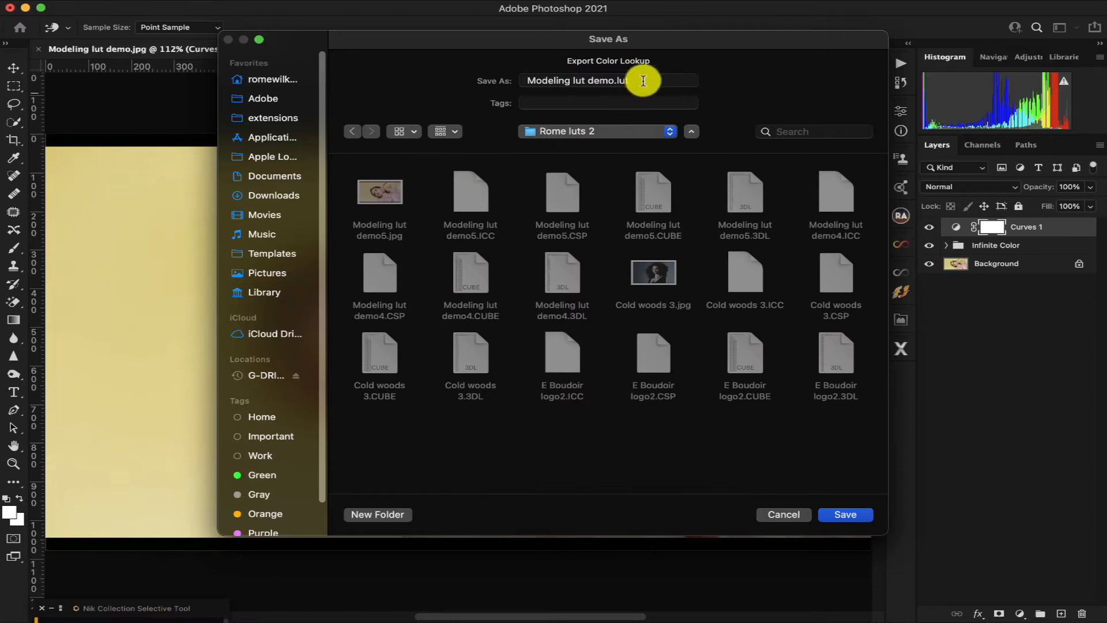
left_click(618, 80)
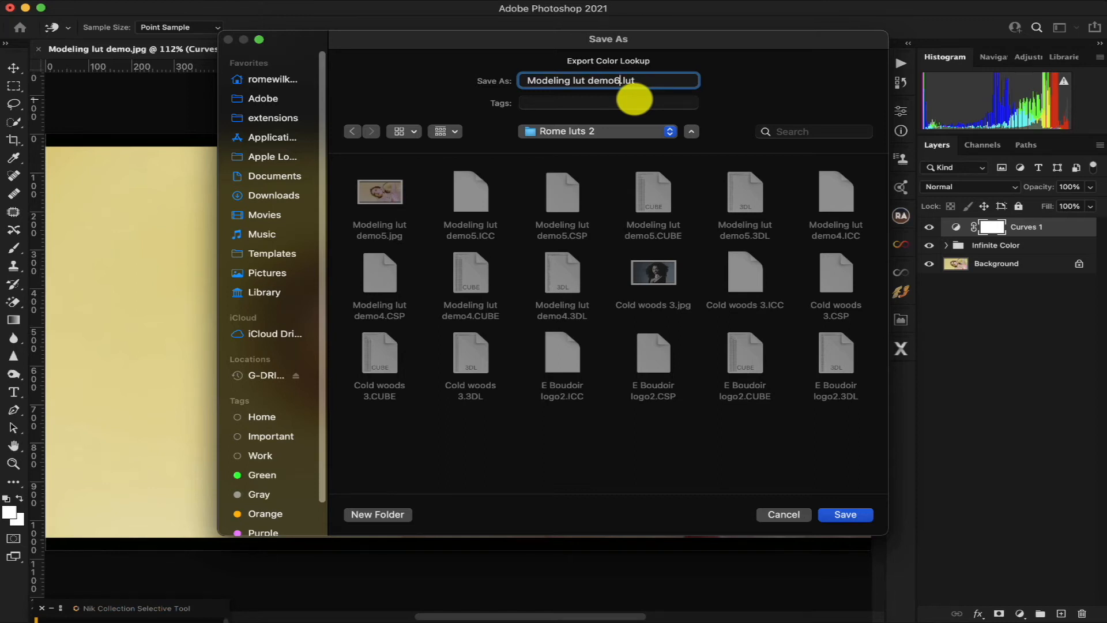
left_click(845, 514)
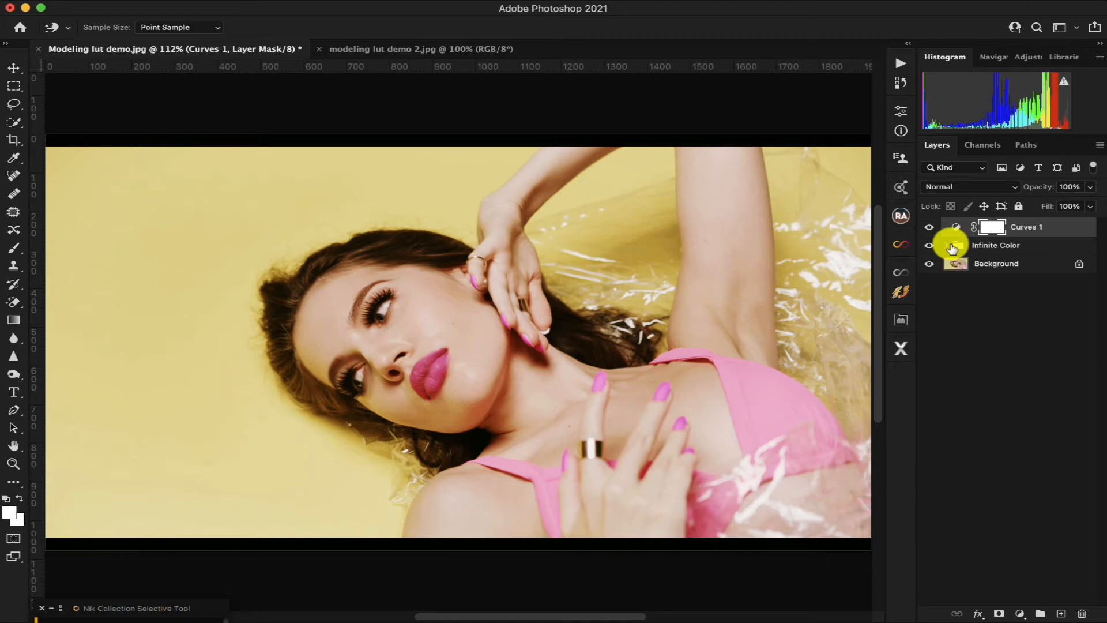
Step: Delete the Curves layer and the Infinite Color group, and add a Color Lookup adjustment layer above the Background
left_click(979, 248, "shift")
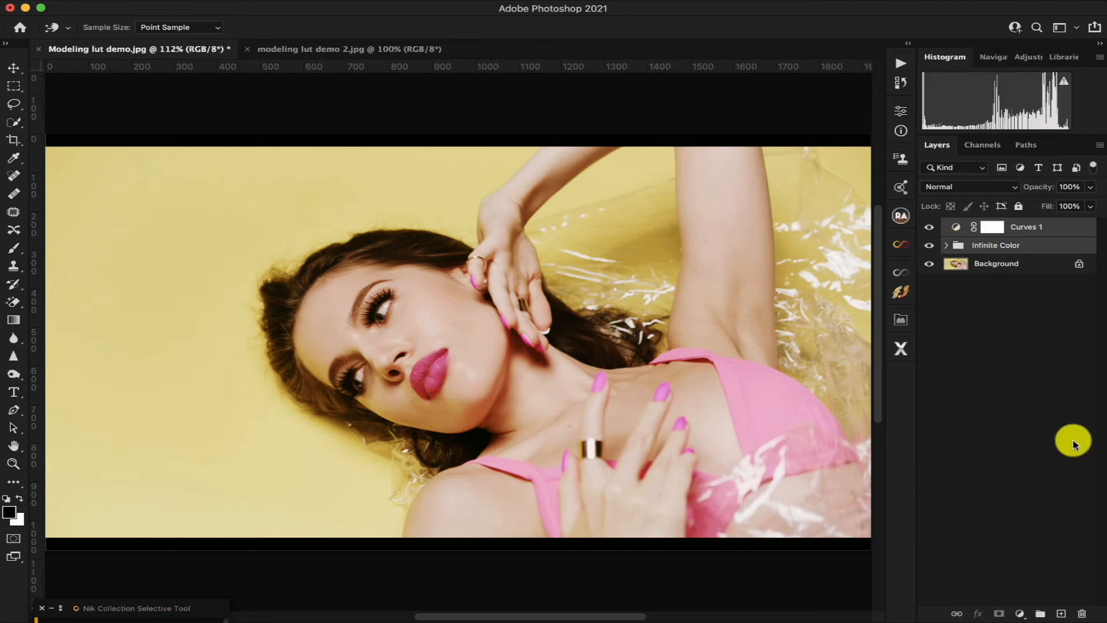
left_click(1082, 614)
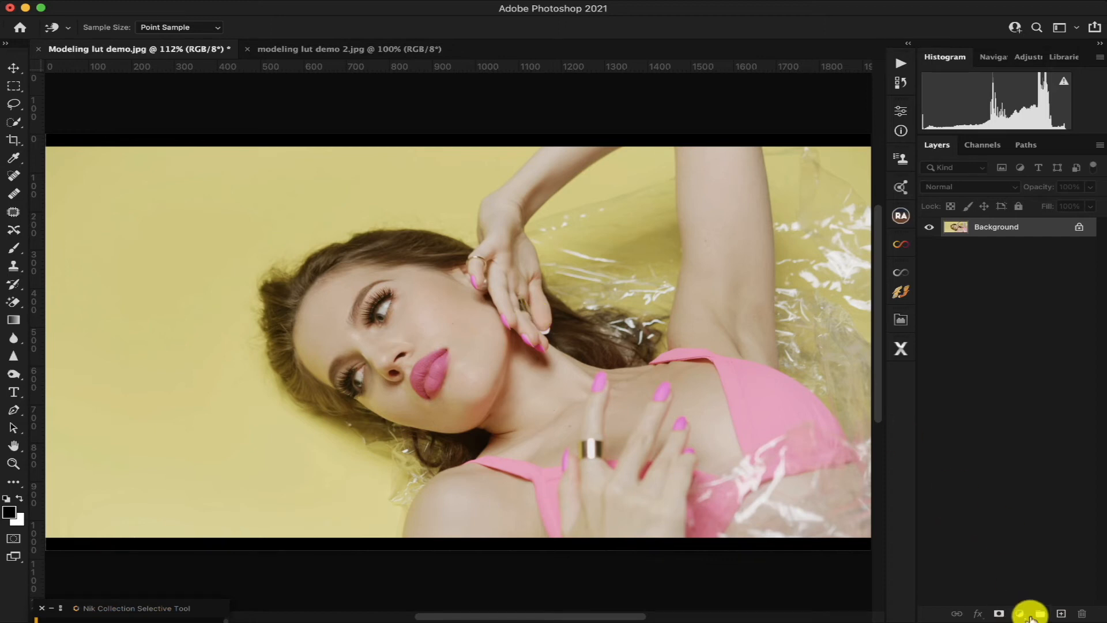
left_click(1020, 613)
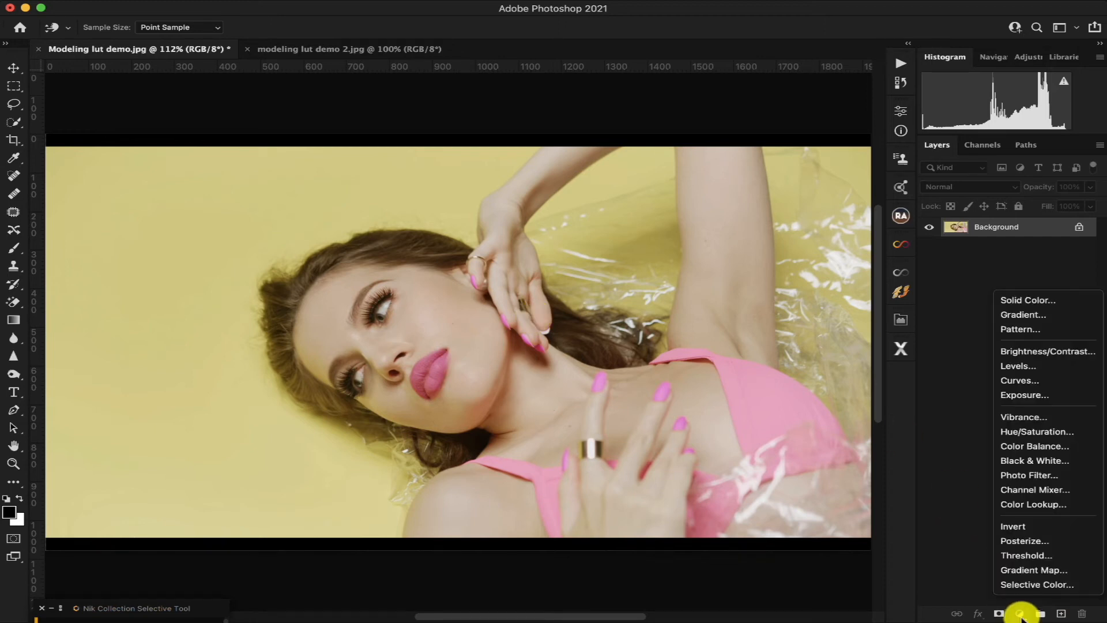
left_click(1036, 505)
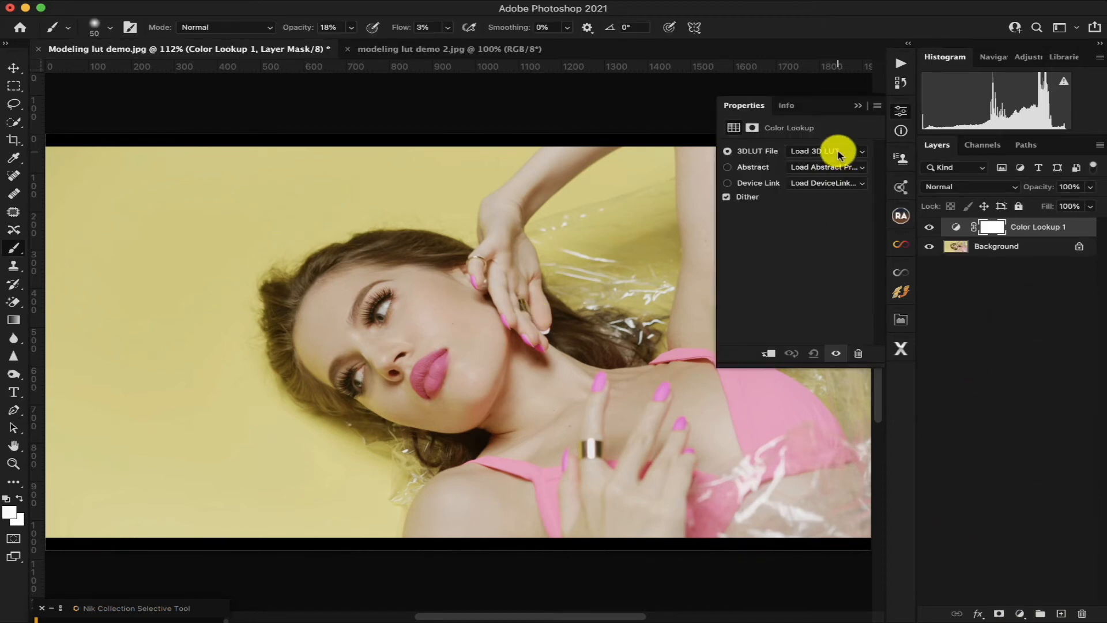
Step: Load "Modeling lut demo6.CUBE" as the Color Lookup layer's 3D LUT and compare the image with and without it
left_click(838, 152)
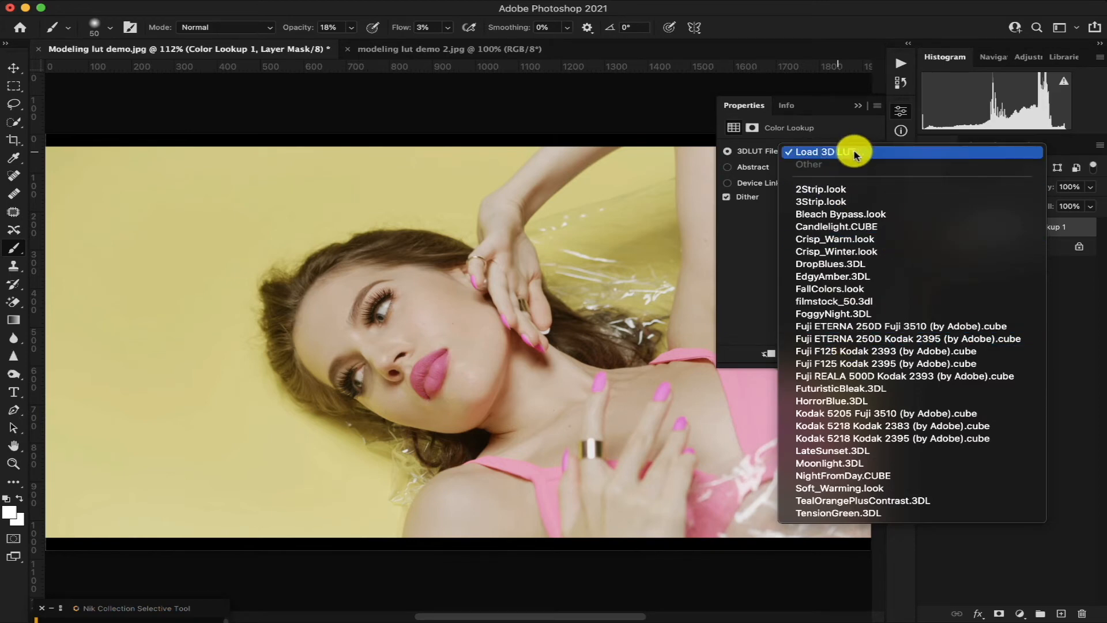
left_click(856, 153)
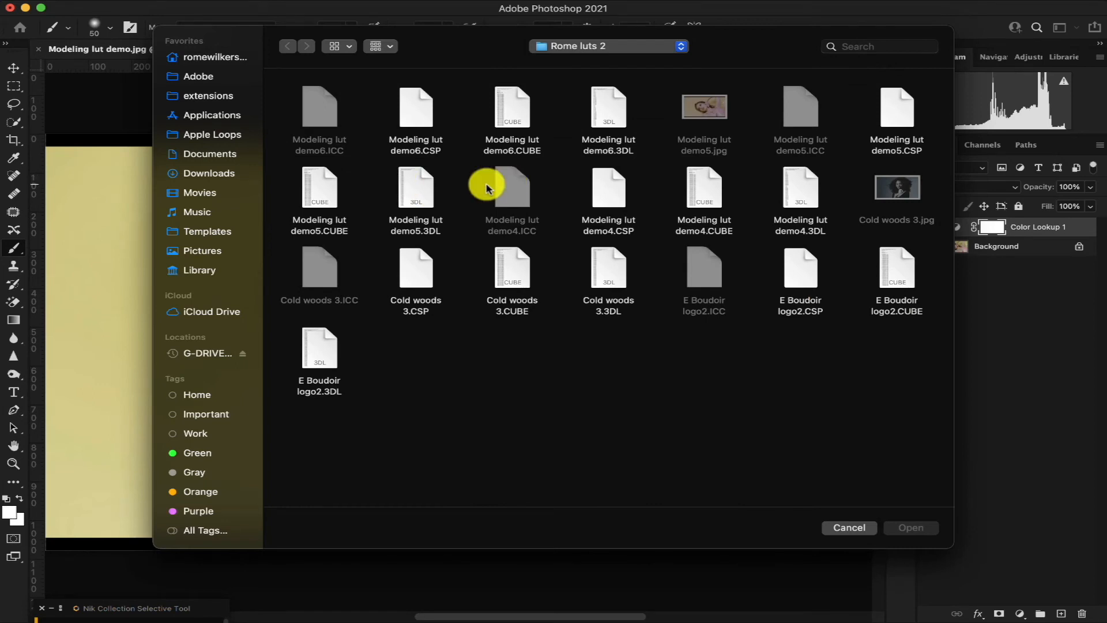
left_click(514, 112)
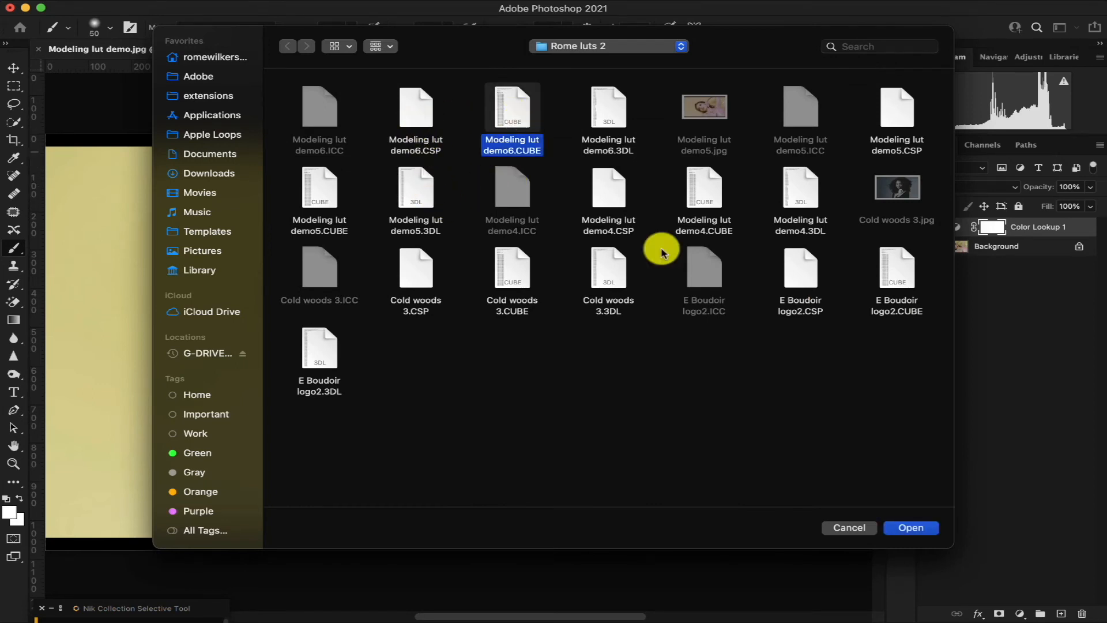
left_click(920, 533)
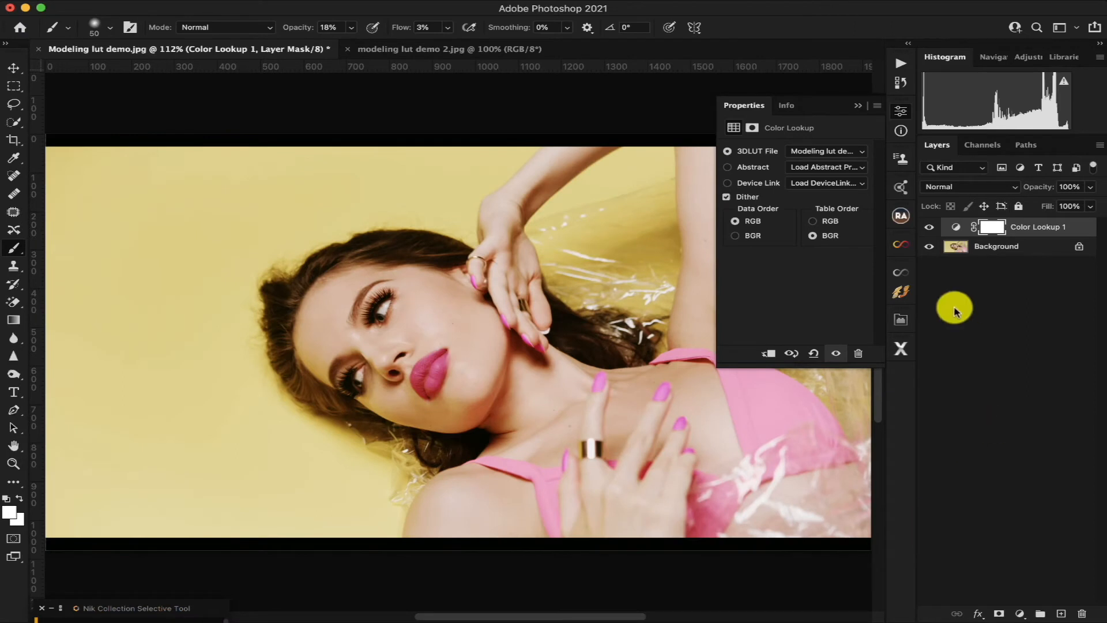
left_click(861, 108)
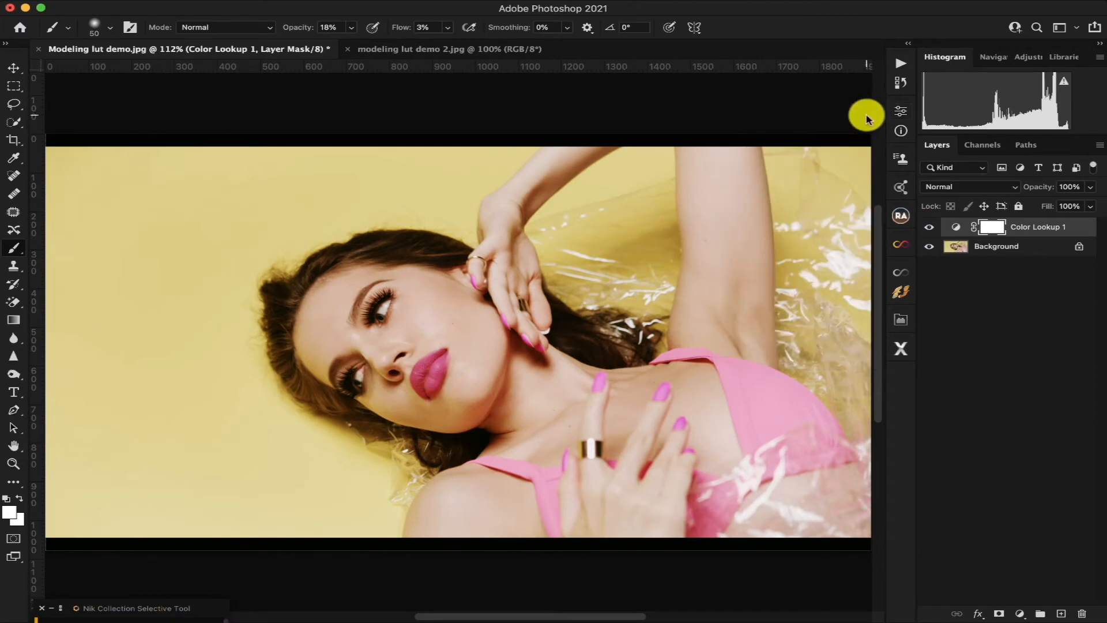
left_click(929, 227)
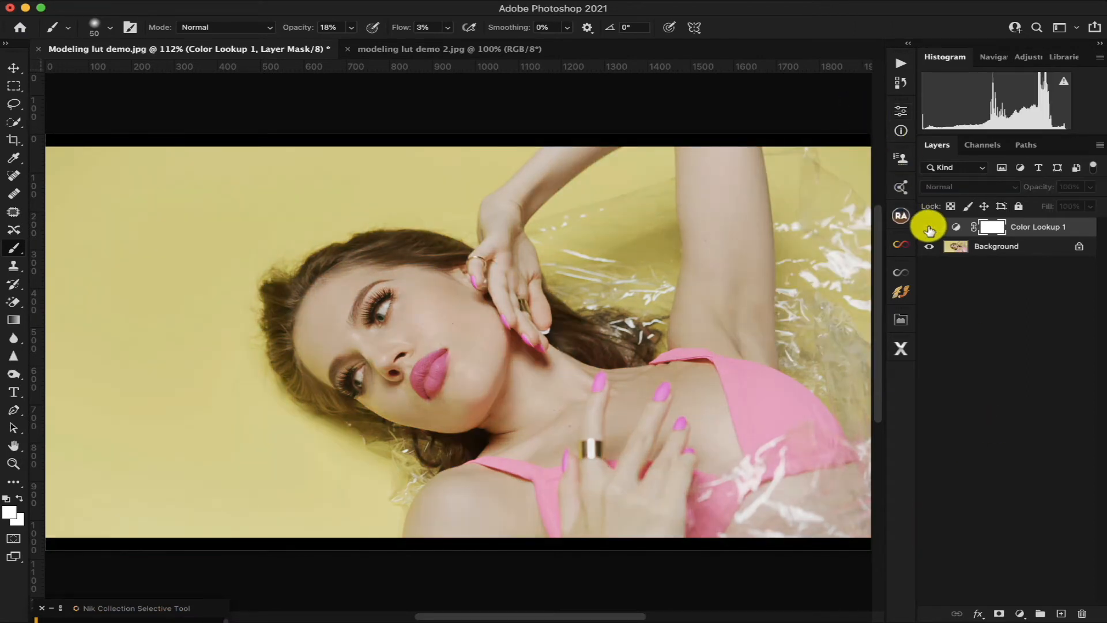
left_click(928, 227)
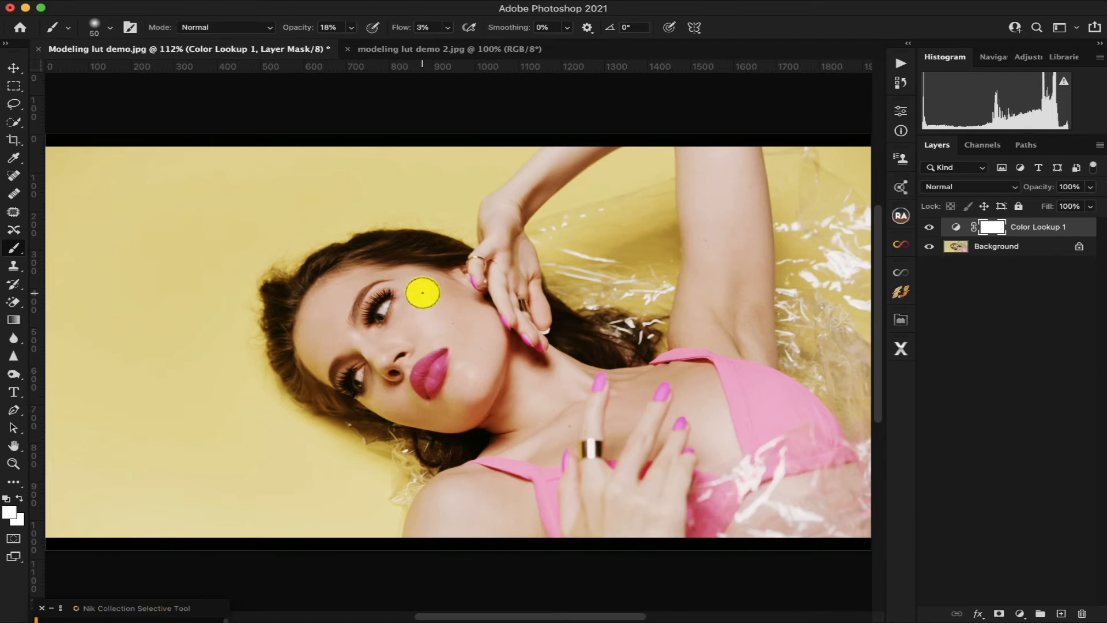
Step: Add a Color Lookup adjustment layer to modeling lut demo 2.jpg and load "Modeling lut demo6.3DL" as its 3D LUT
left_click(452, 50)
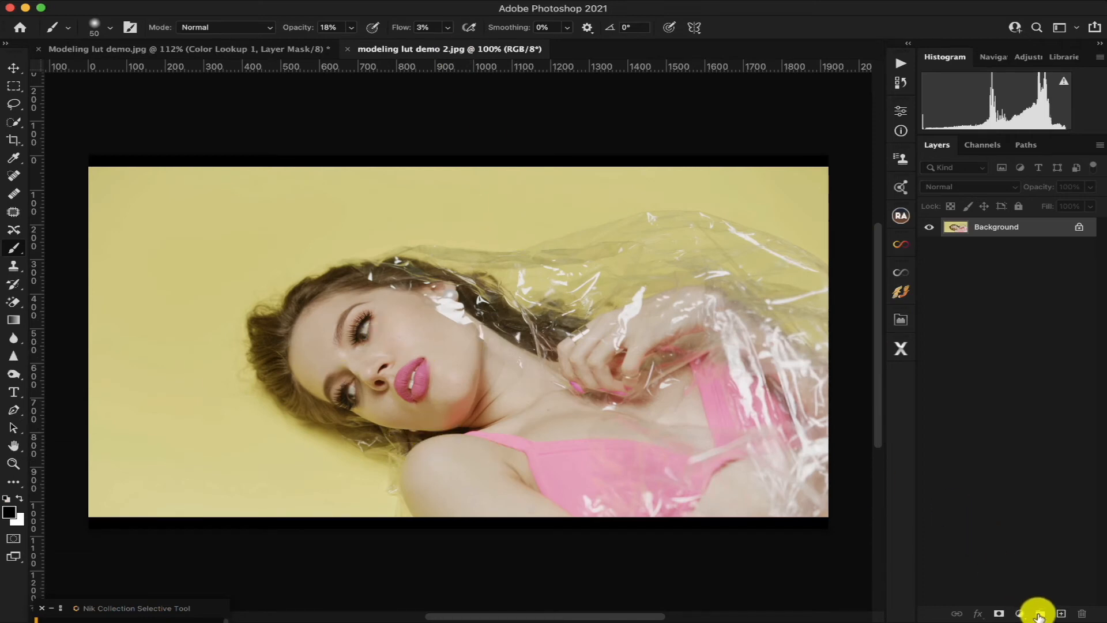
left_click(1020, 615)
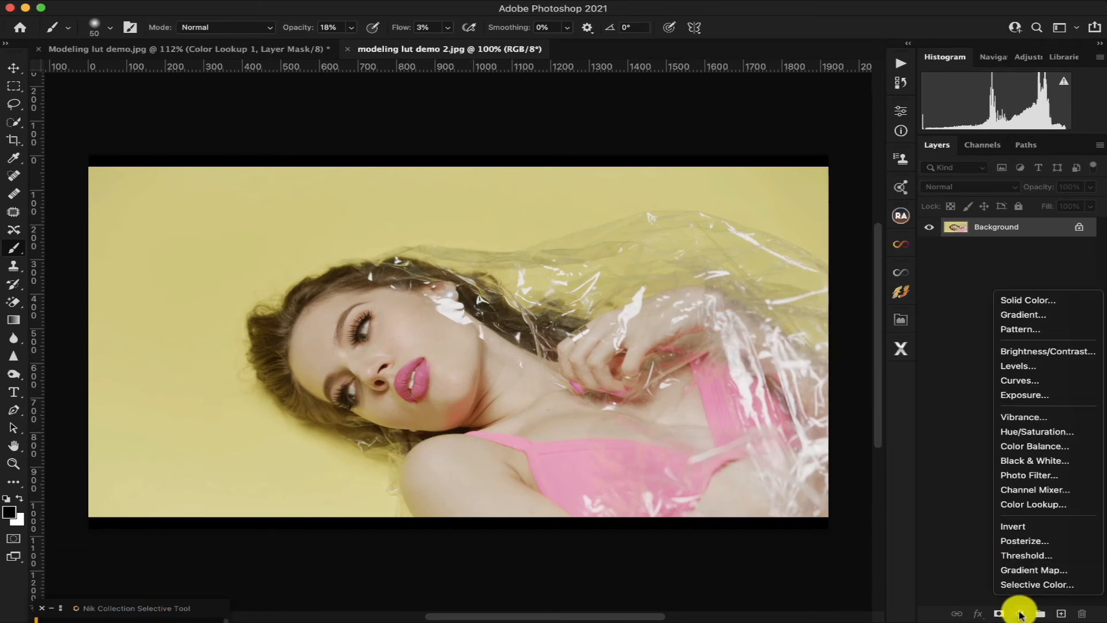
left_click(1033, 505)
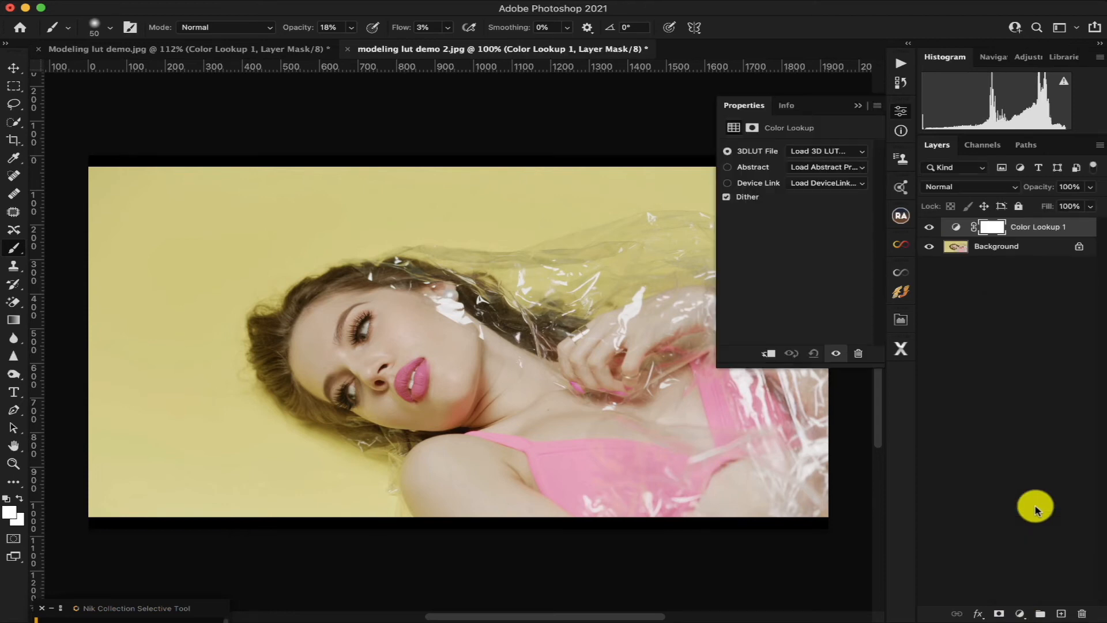
left_click(837, 152)
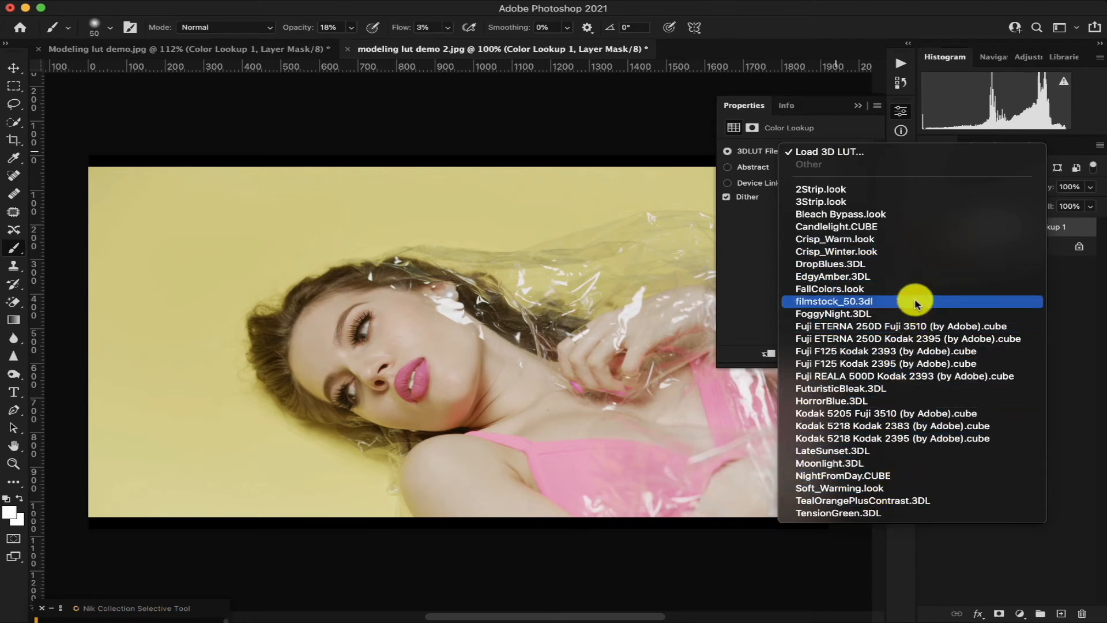
left_click(859, 153)
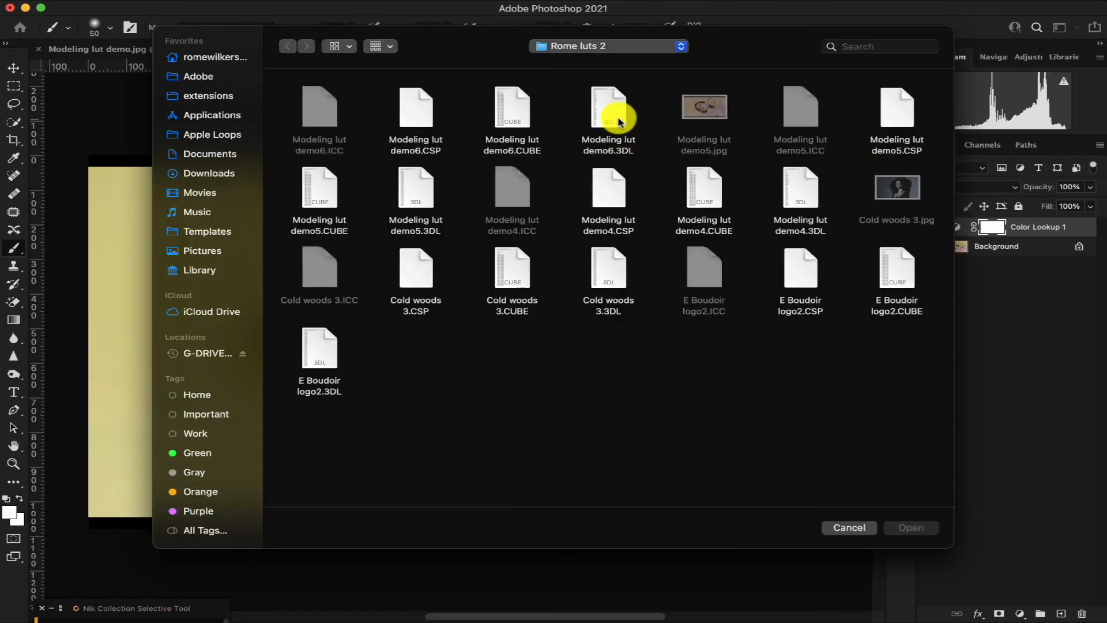
left_click(614, 119)
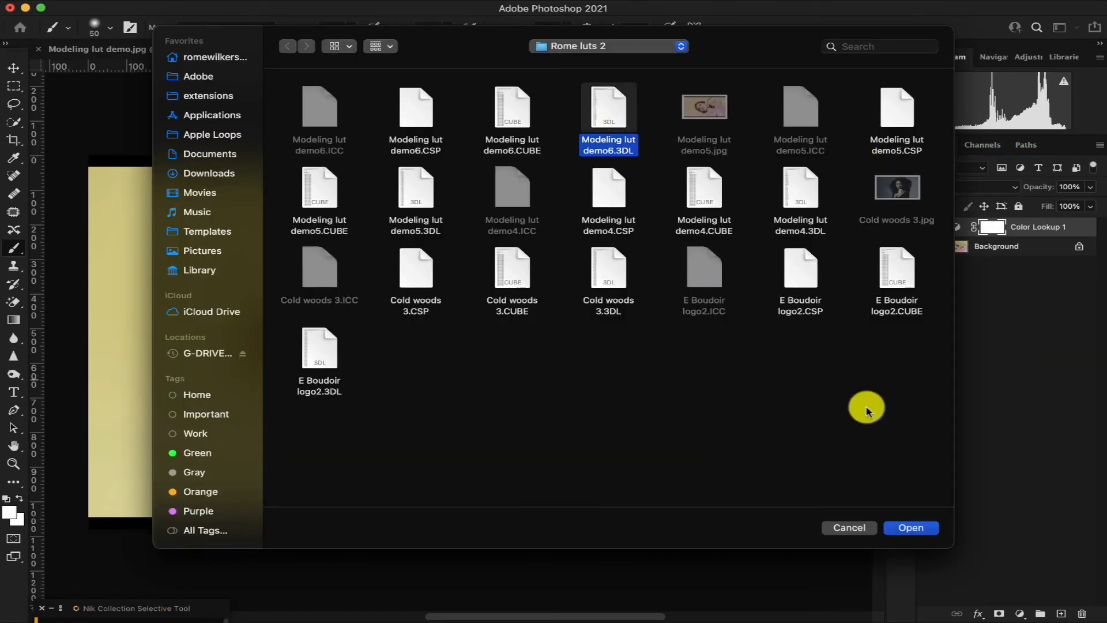
left_click(912, 529)
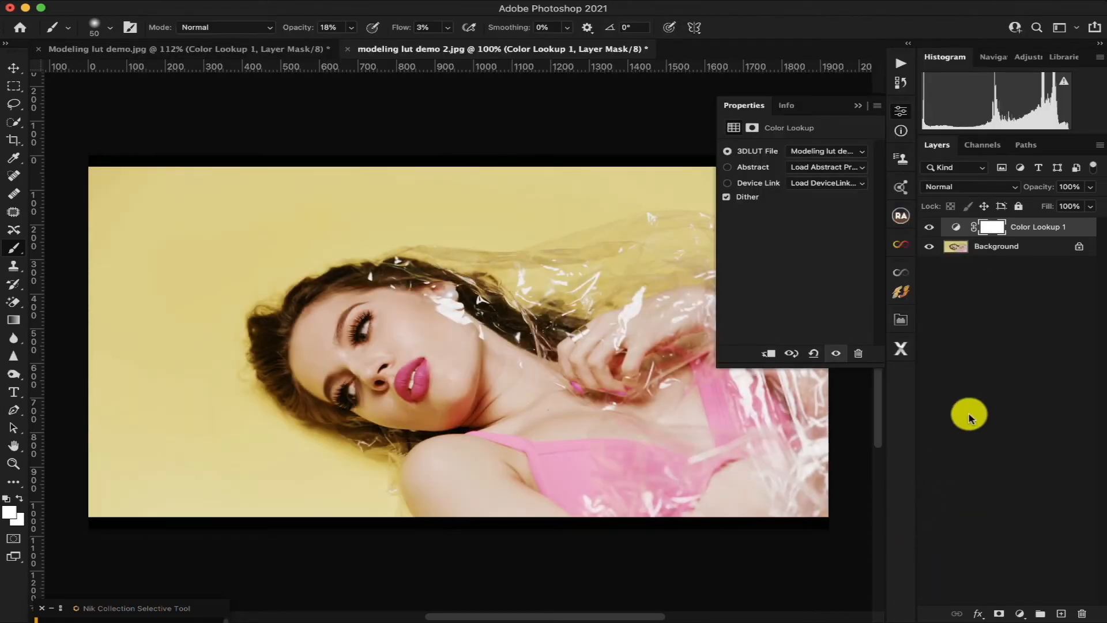
left_click(857, 106)
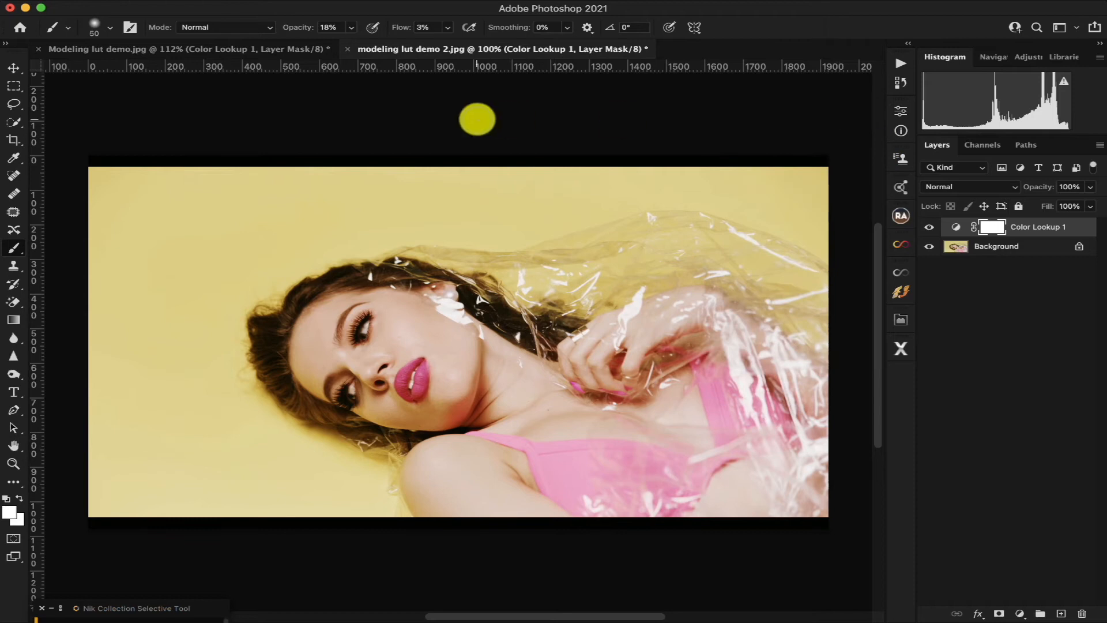
Step: Switch between the two modeling documents to compare how the LUT grades each image
left_click(283, 50)
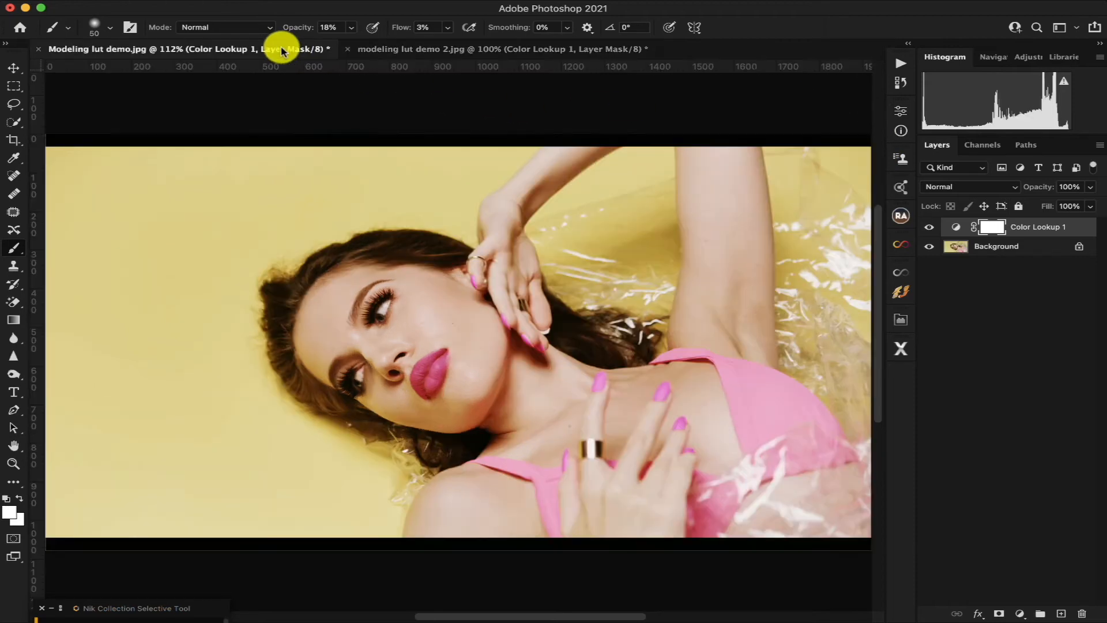
left_click(430, 50)
left_click(292, 49)
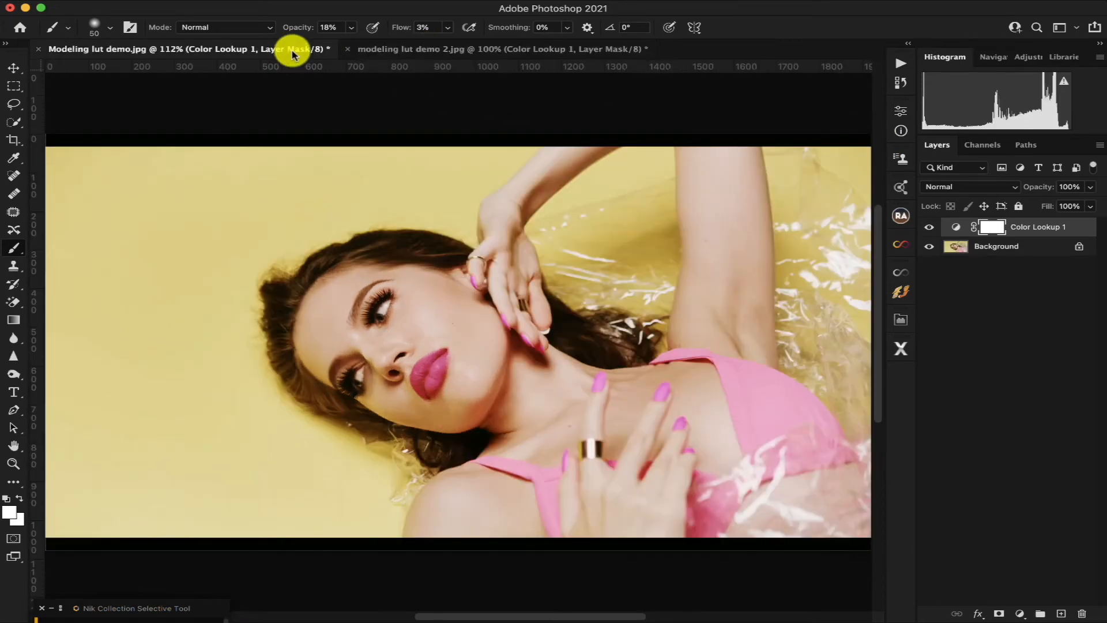
Step: Bring up modeling lut demo 2.jpg and check the video project in Final Cut Pro before returning to Photoshop
left_click(437, 51)
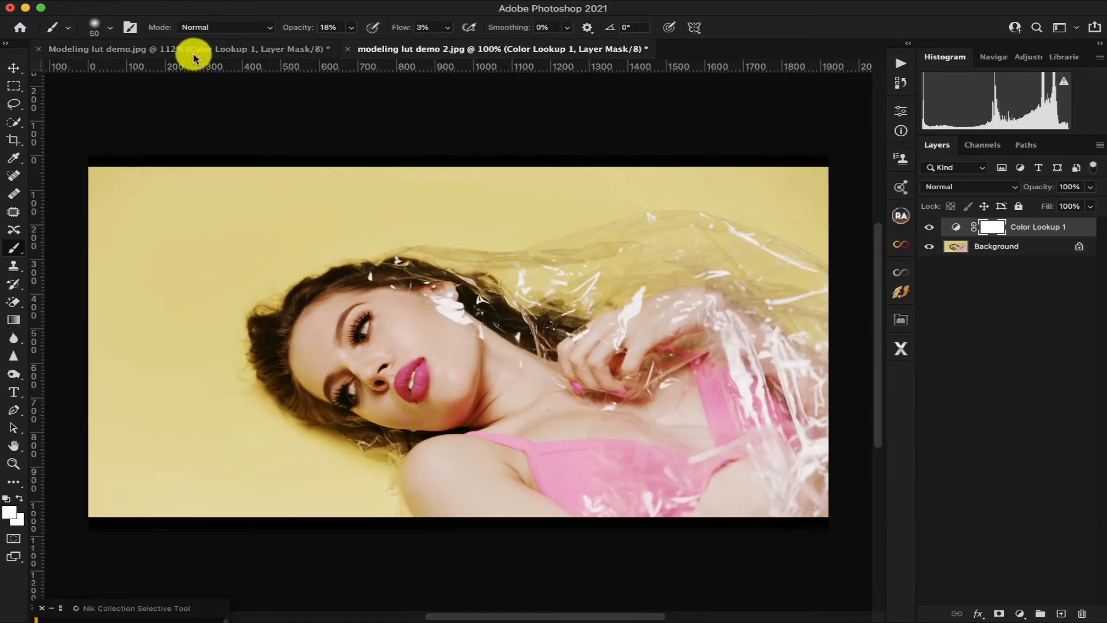
mouse_move(2, 278)
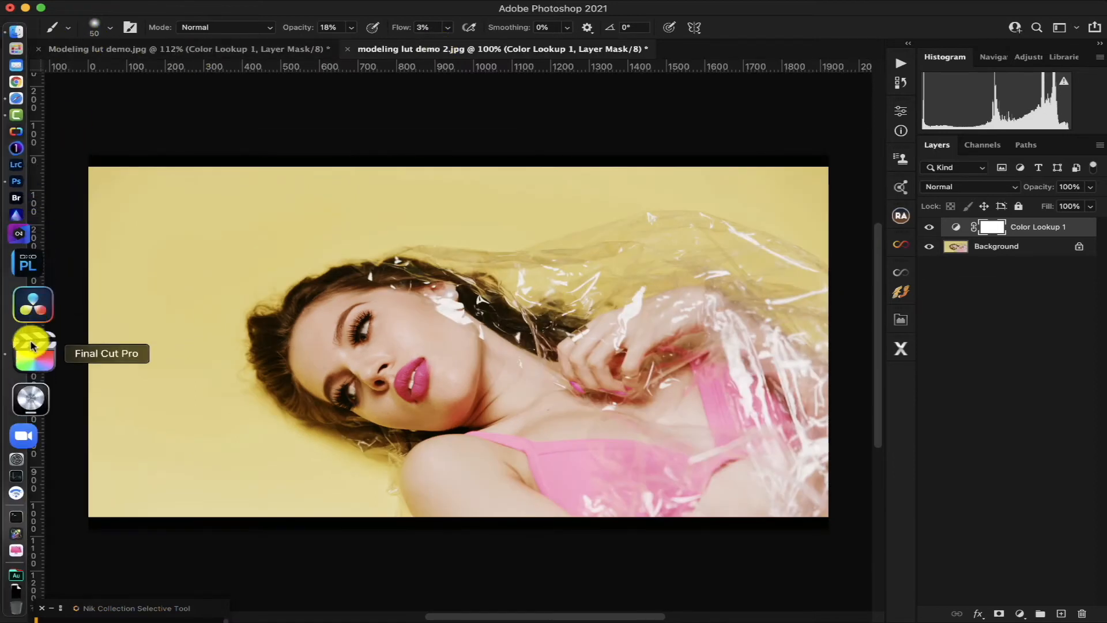
left_click(12, 346)
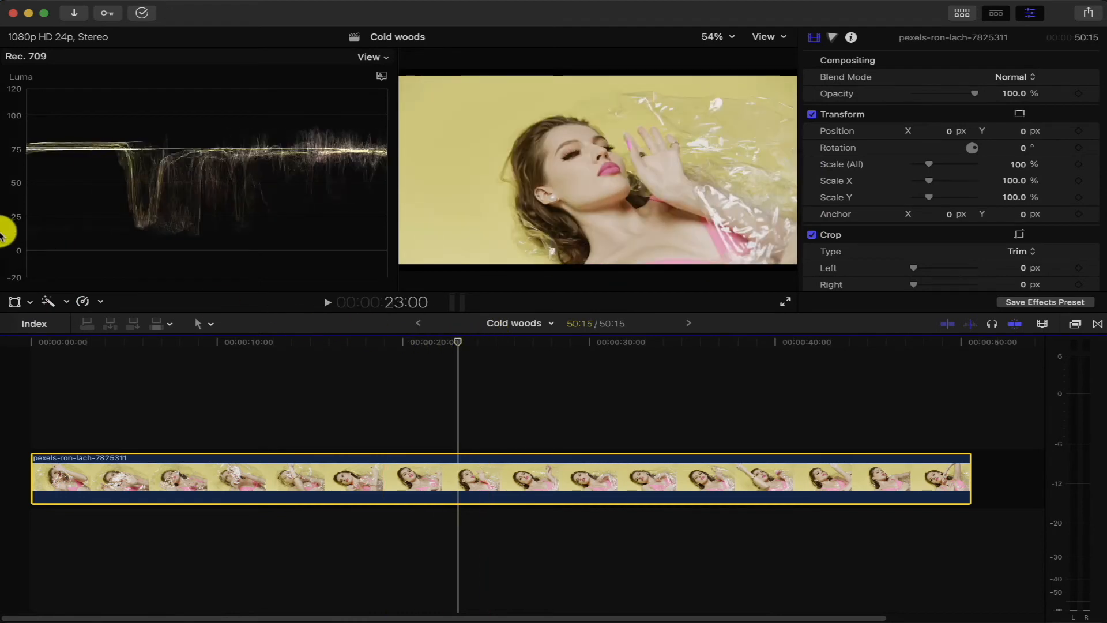
mouse_move(15, 141)
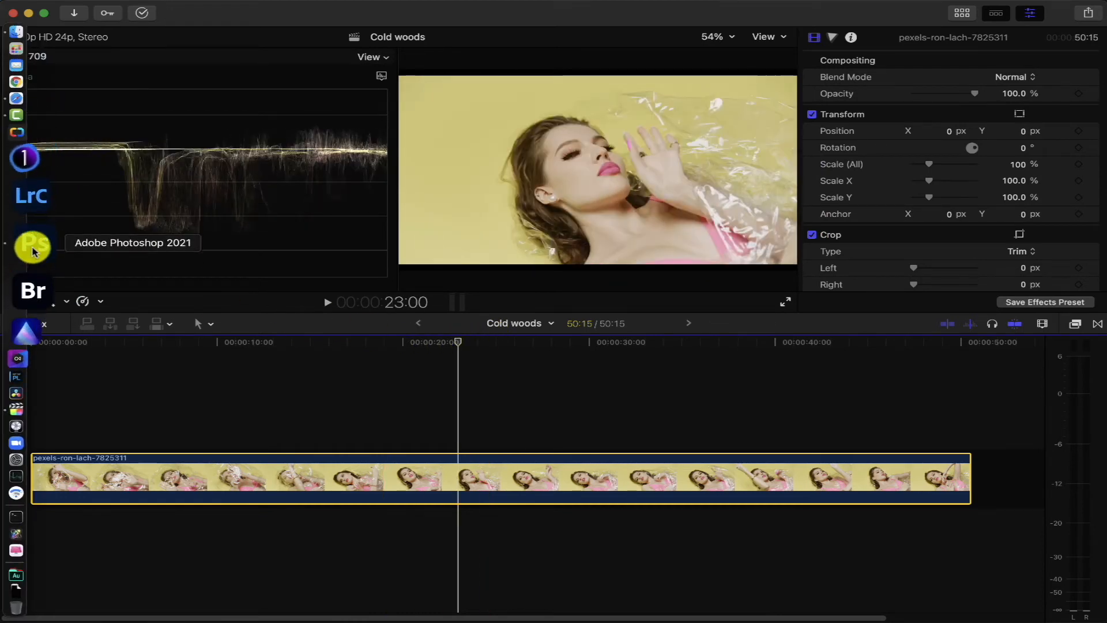
left_click(30, 247)
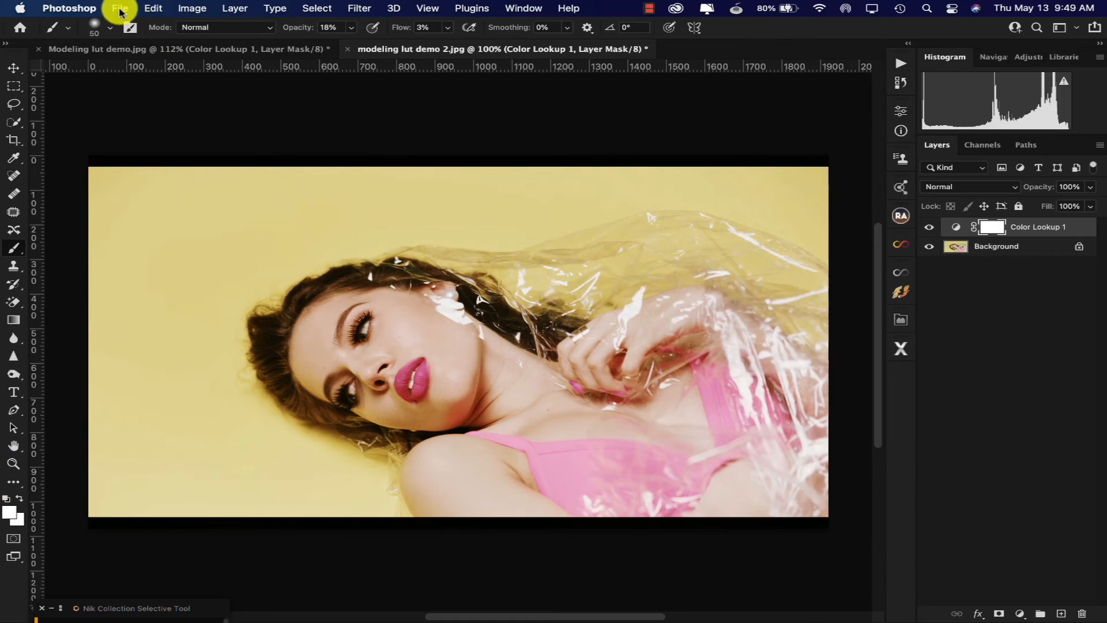
Step: Save the graded modeling lut demo 2 image as a JPEG copy named modeling lut demo 6.jpg in Pictures, with quality 12
left_click(120, 9)
left_click(156, 163)
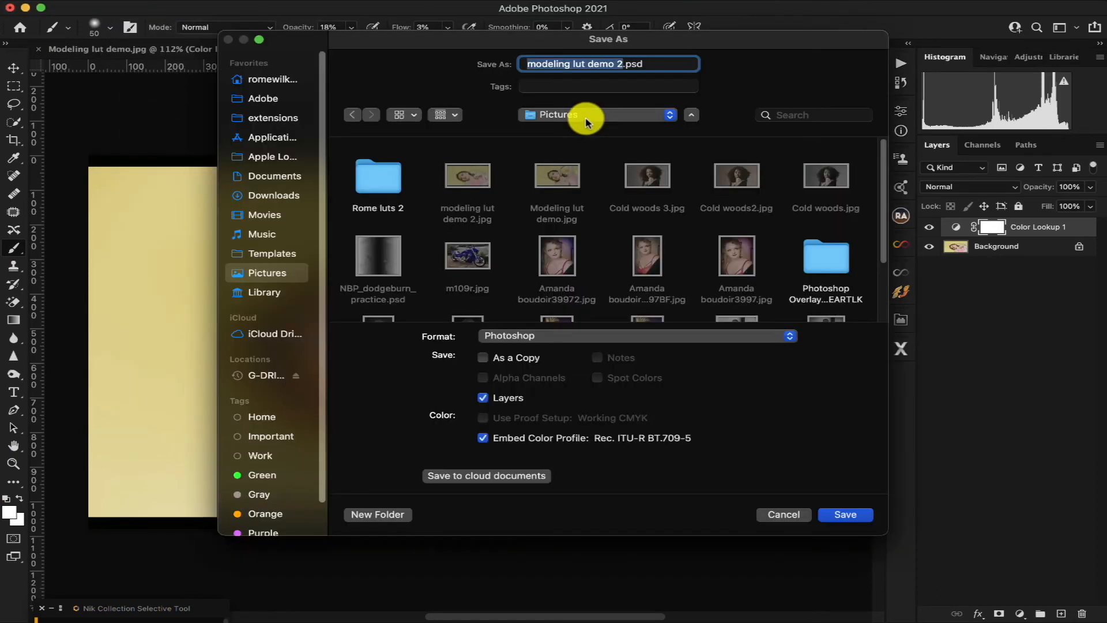
left_click(786, 340)
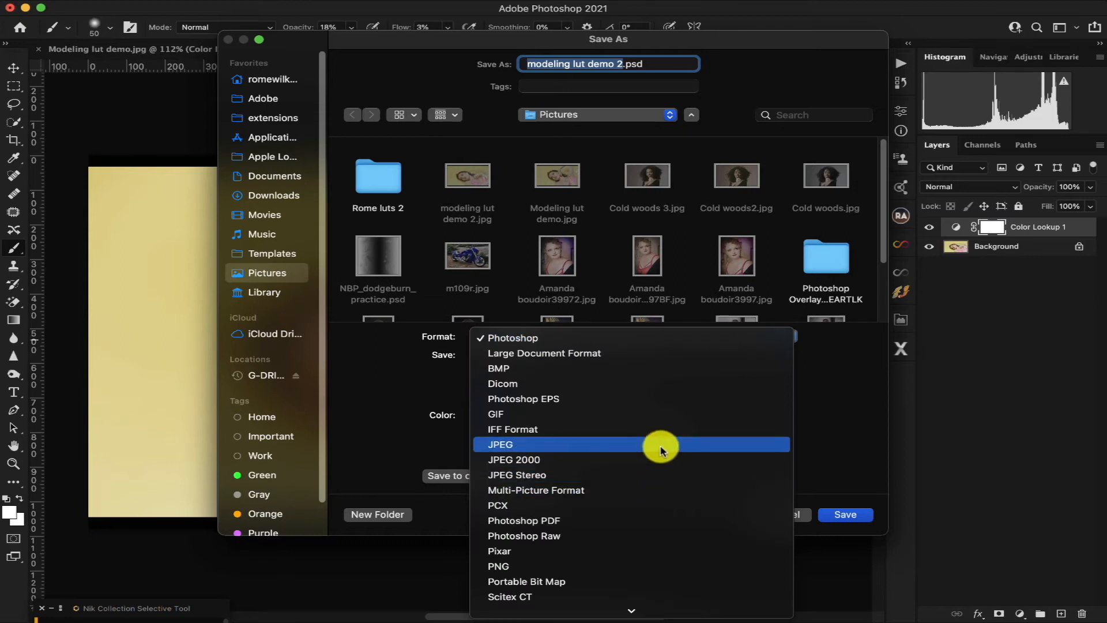
left_click(660, 447)
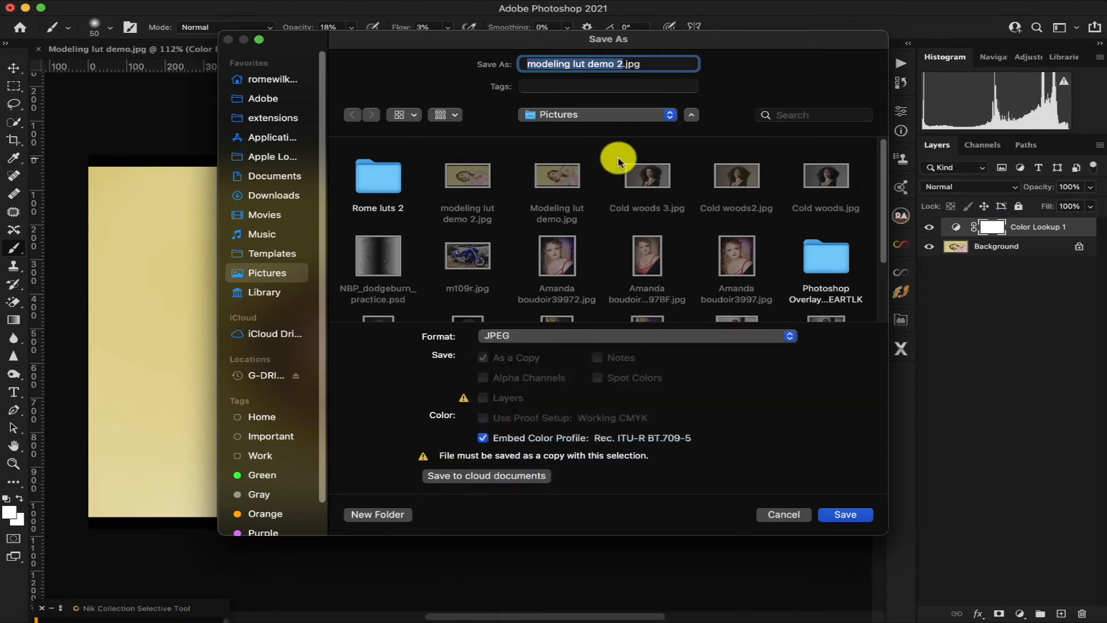
left_click(621, 64)
type("2")
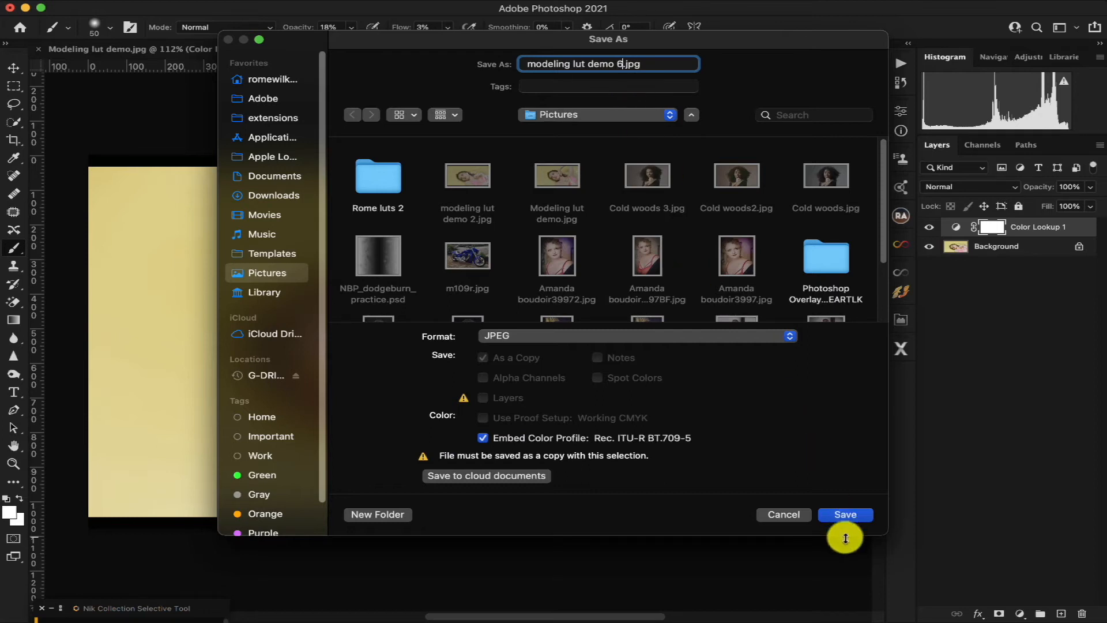
left_click(846, 515)
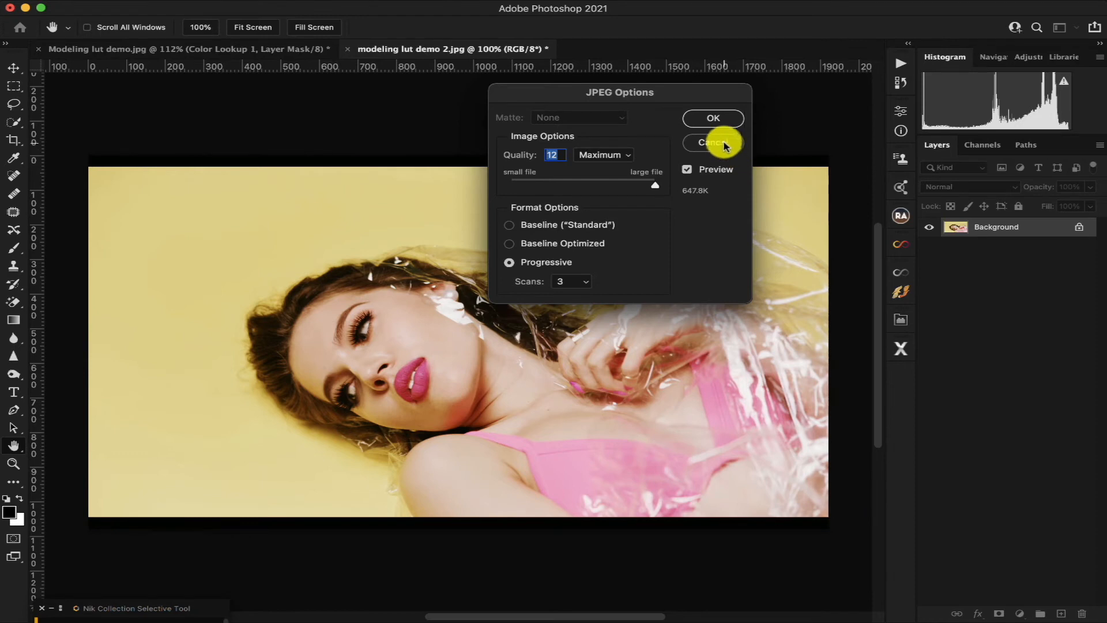
left_click(718, 119)
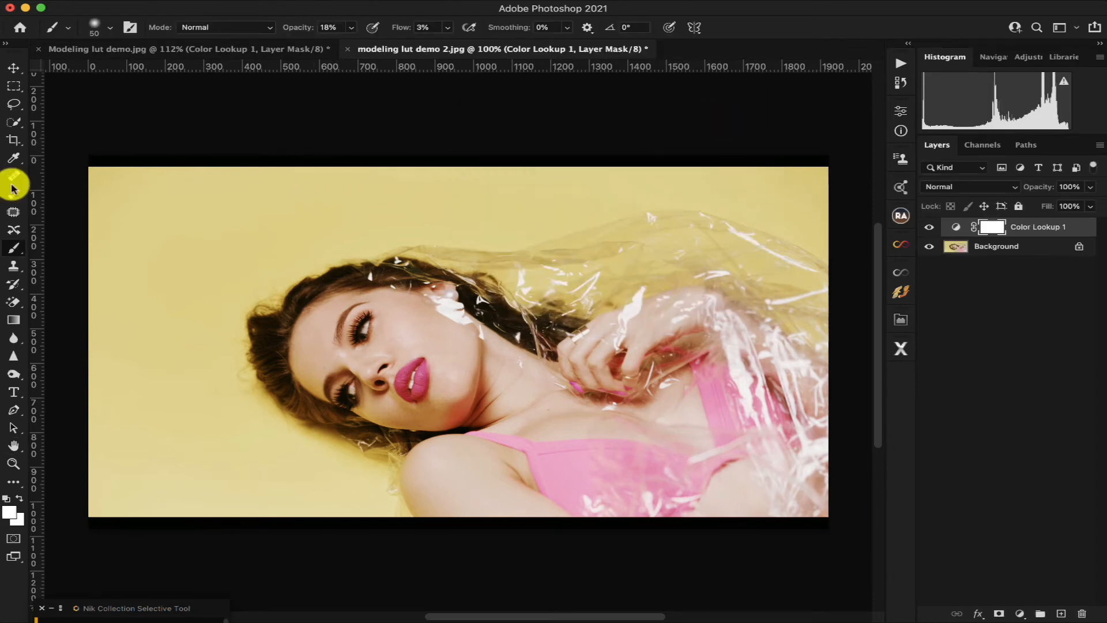
Step: Switch to Final Cut Pro, bring up the Pictures folder in Finder, and preview modeling lut demo 6.jpg
mouse_move(17, 167)
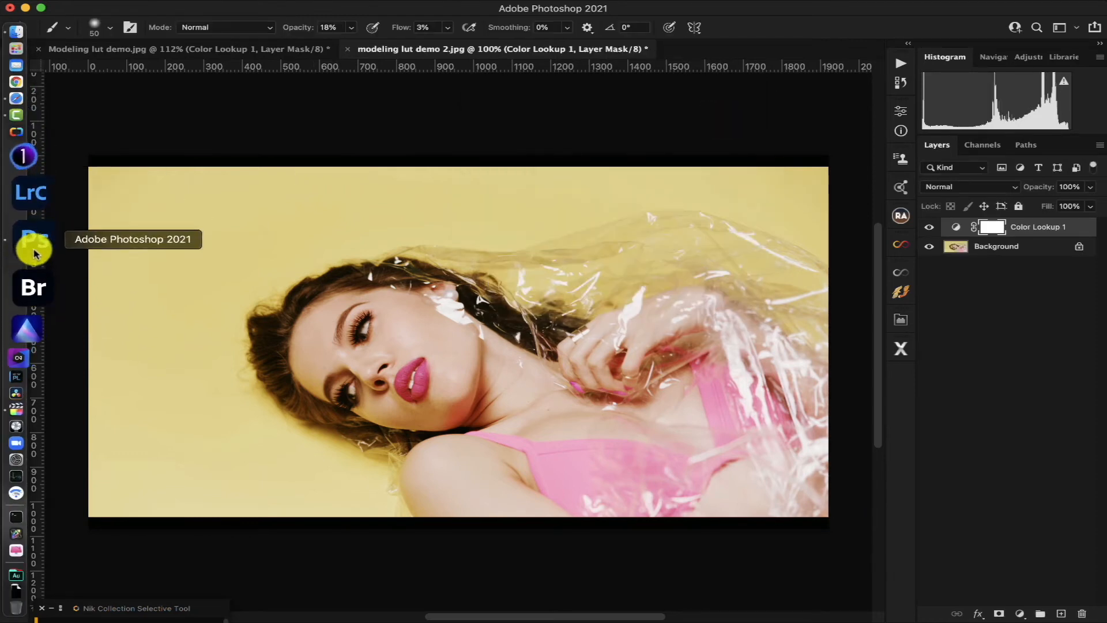
left_click(43, 344)
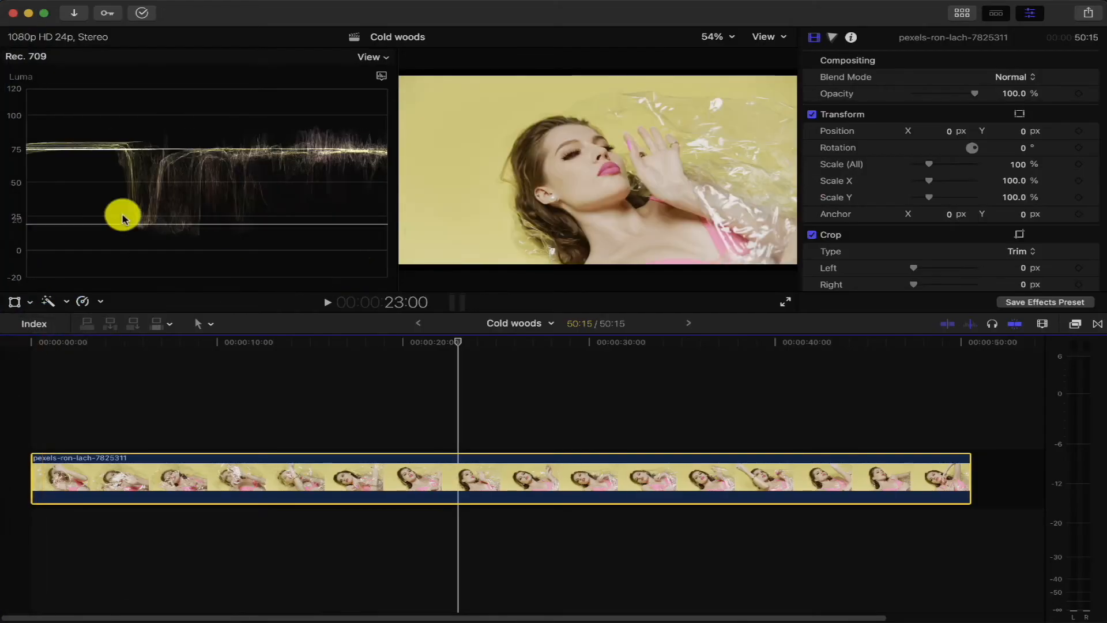
left_click(33, 98)
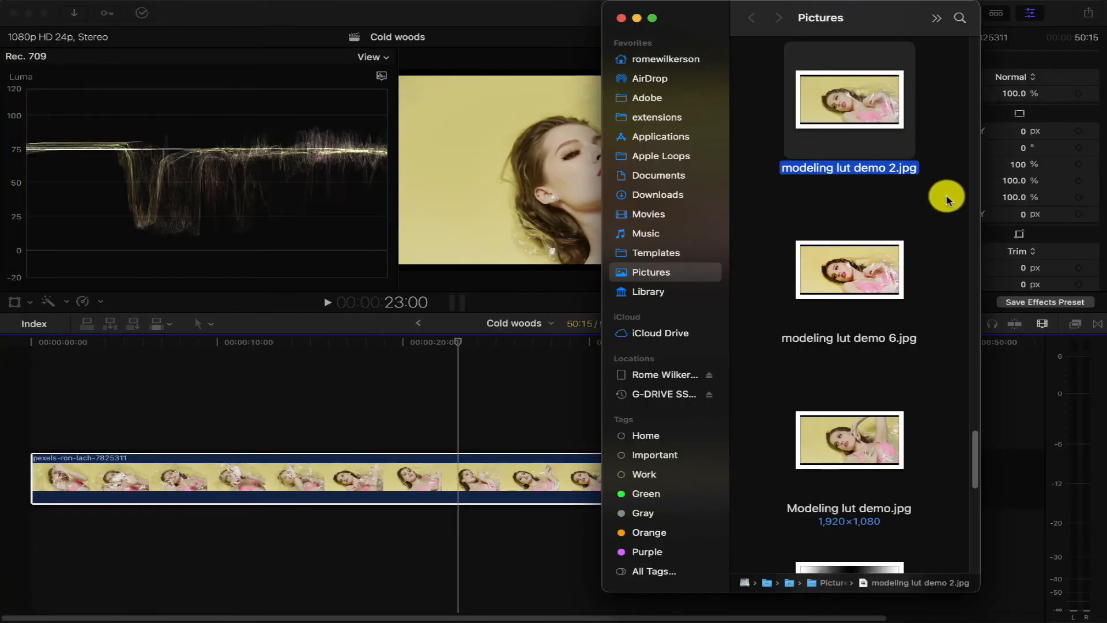
scroll(946, 195, "down", 2)
left_click(851, 223)
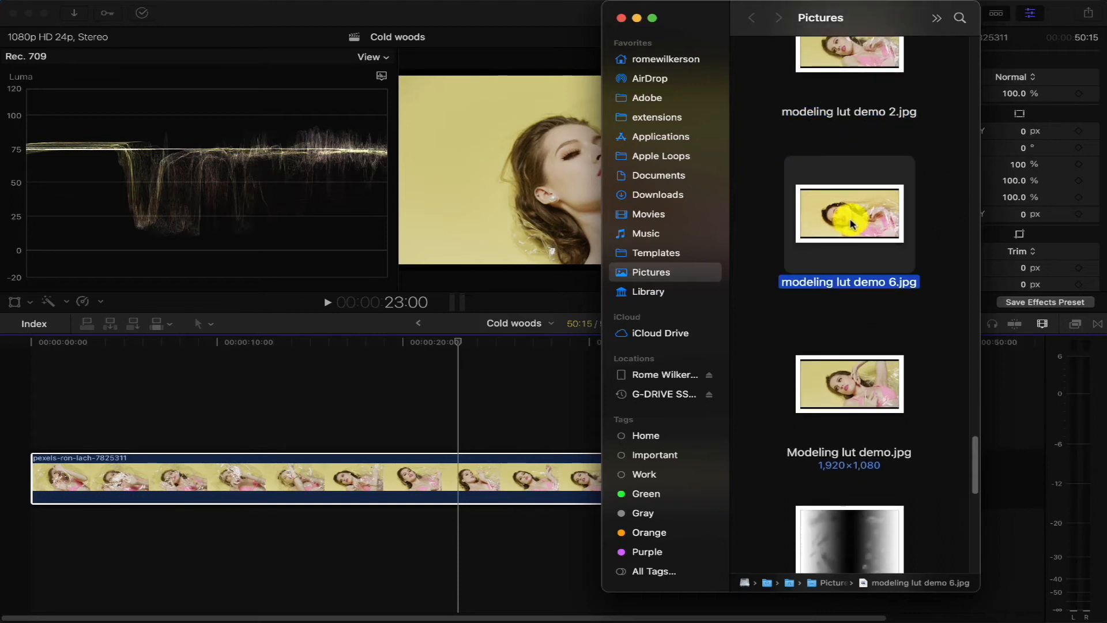
key("space")
key("space")
Step: Place modeling lut demo 6.jpg above the video clip at about 20 seconds and move the playhead onto it at 21:19
left_click_drag(852, 224, 396, 414)
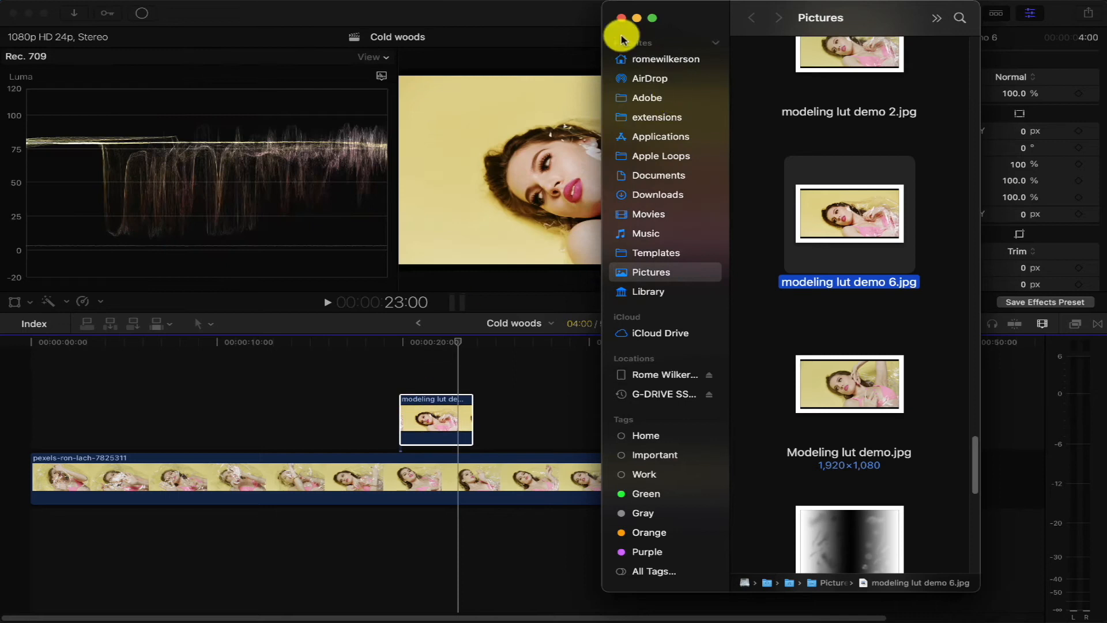
left_click(637, 19)
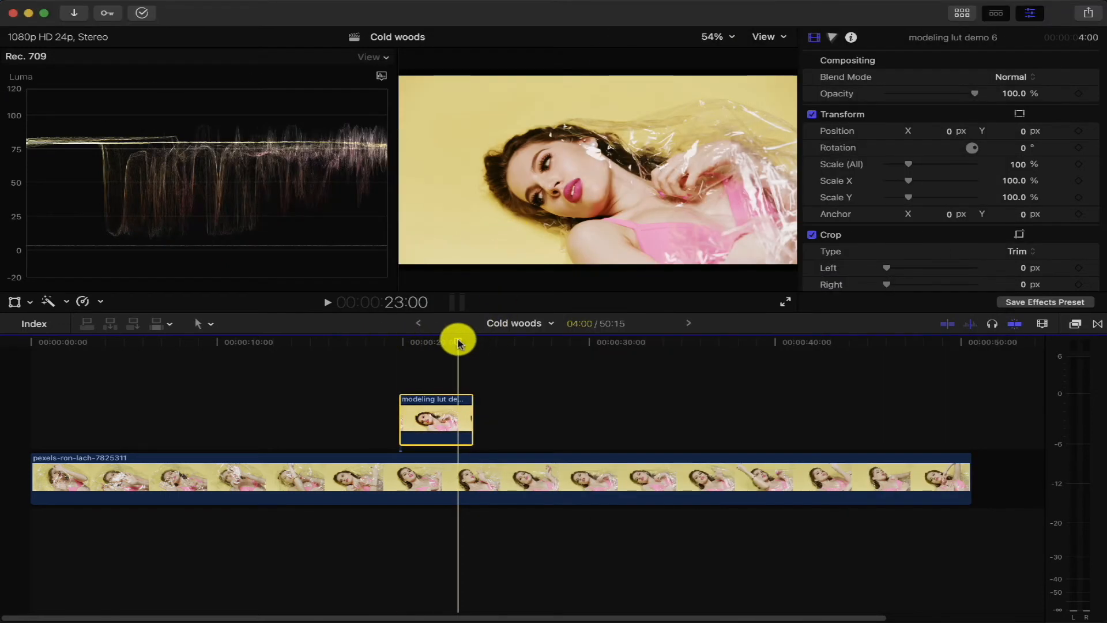
left_click(396, 344)
left_click_drag(396, 348, 436, 326)
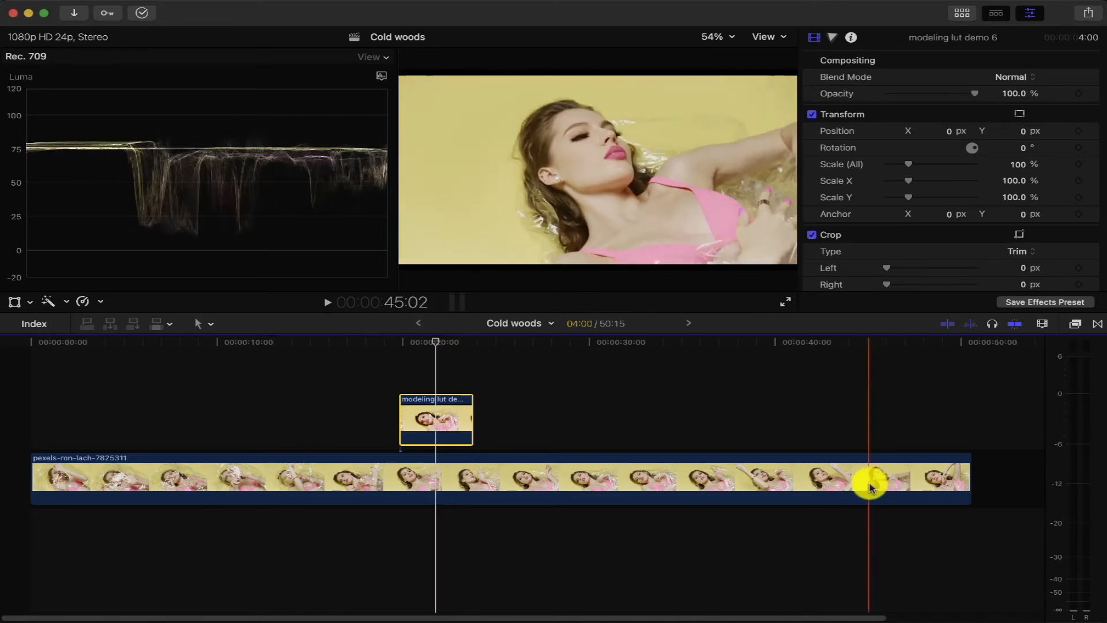
Step: Find the Custom LUT effect by searching for "lut" and apply it to the video clip on the primary storyline
left_click(863, 488)
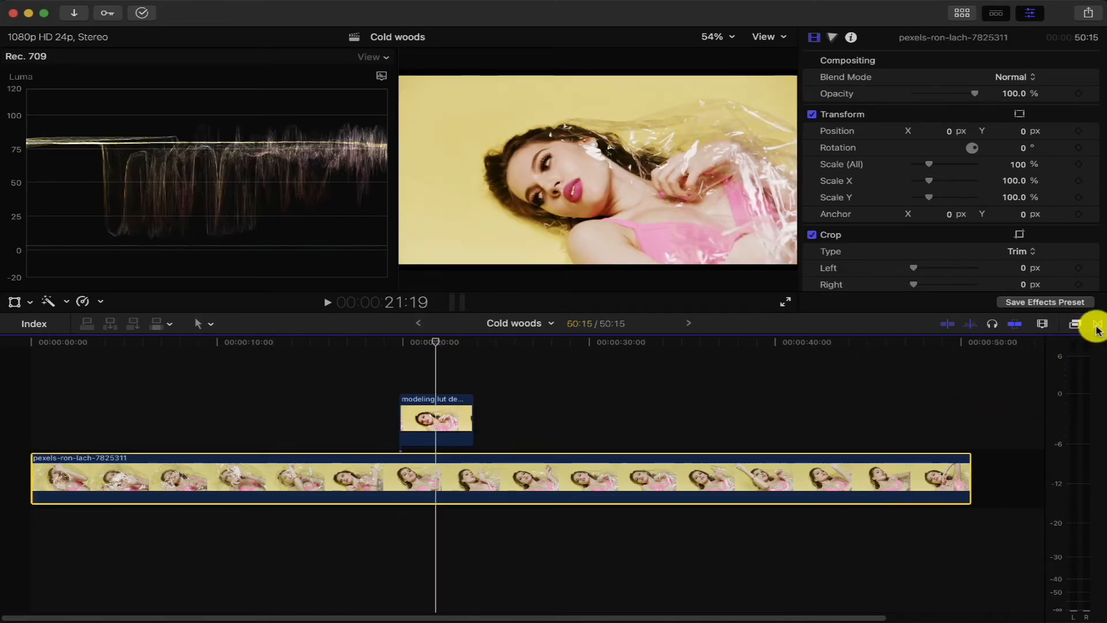
left_click(1095, 323)
left_click(1076, 323)
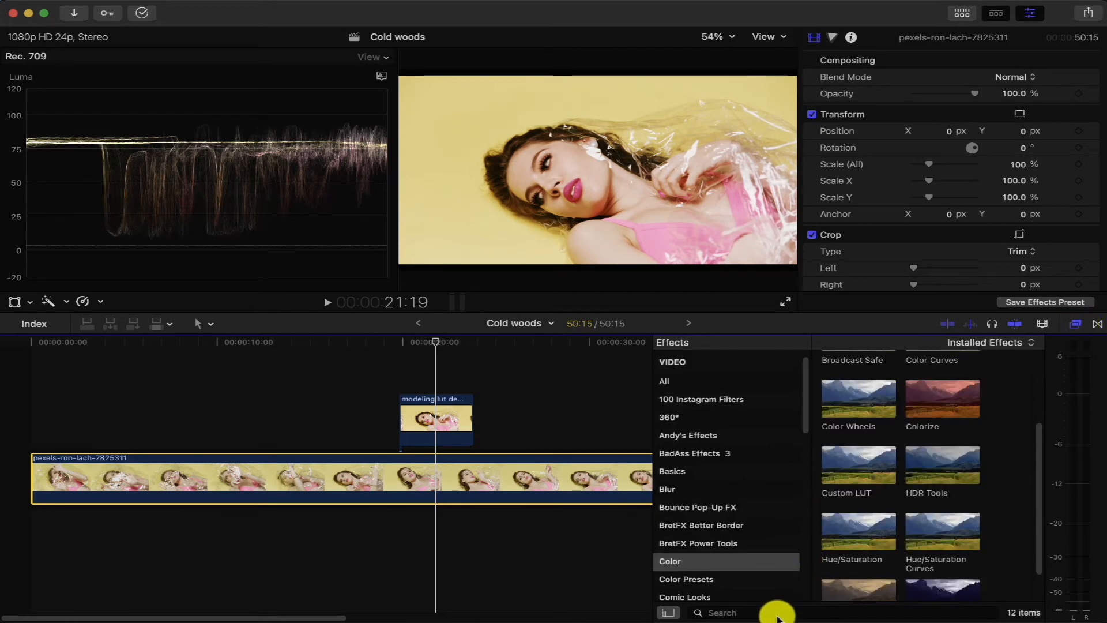
left_click(776, 614)
type("lu")
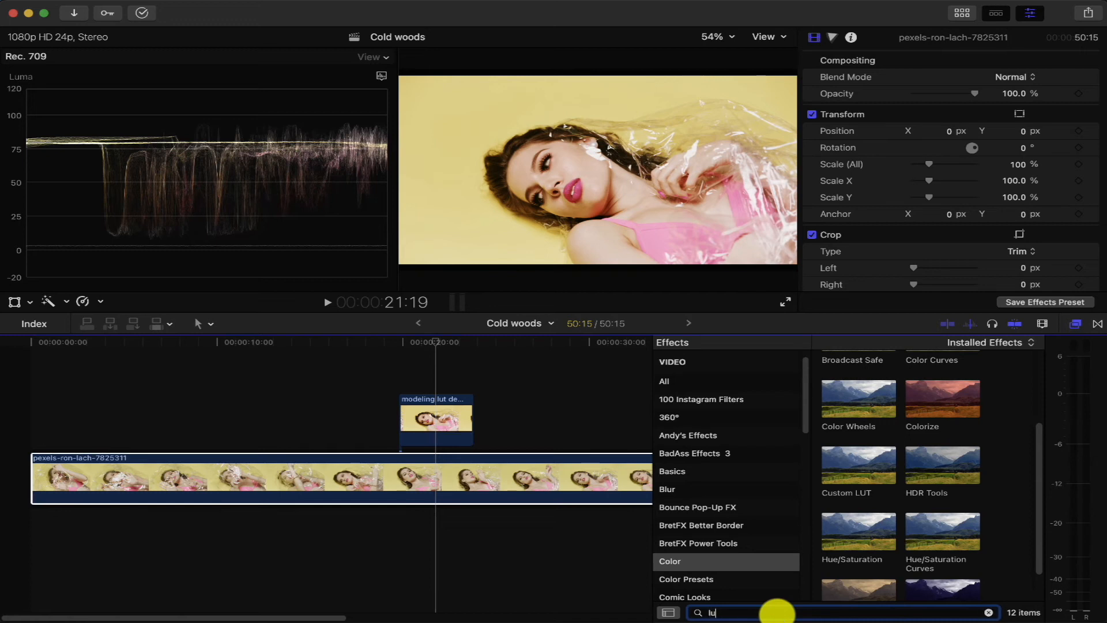
type("t")
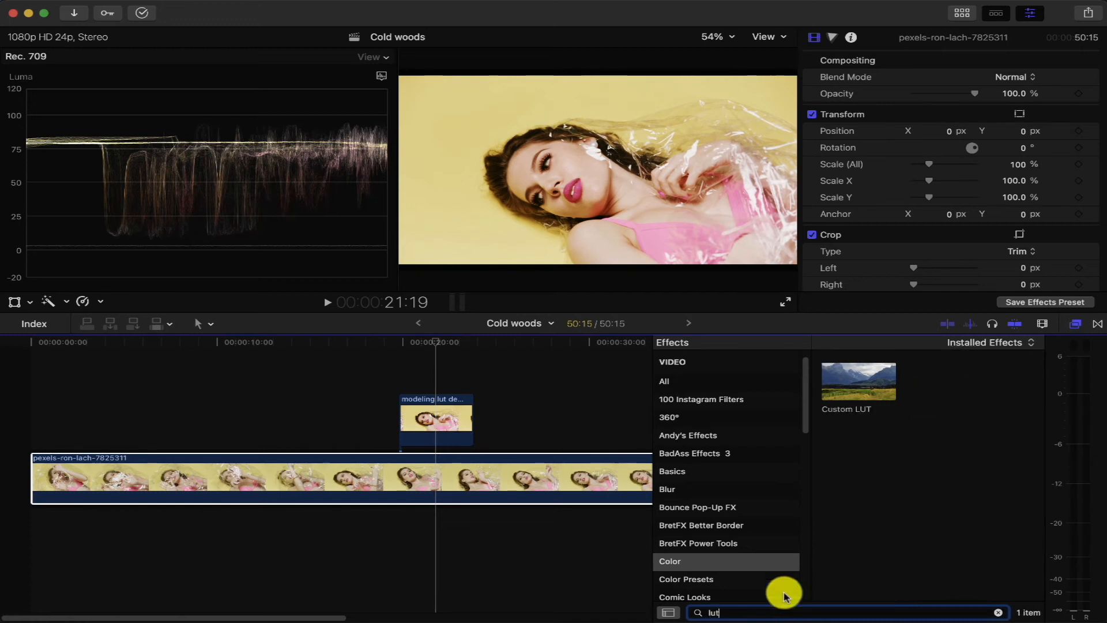
left_click_drag(857, 380, 520, 480)
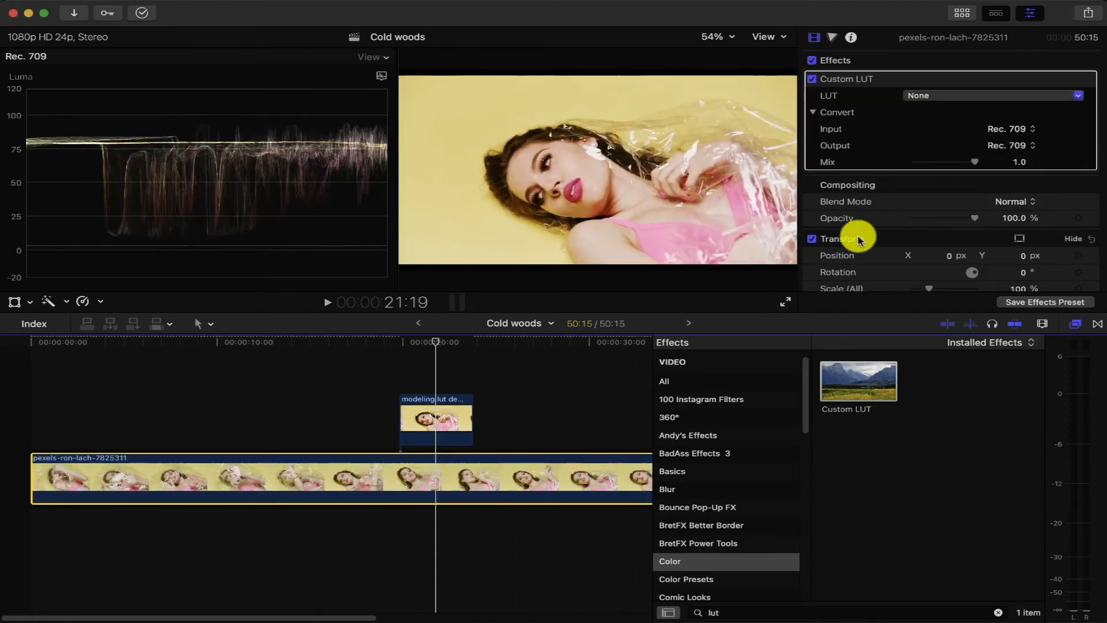
Step: Load "Modeling lut demo6.CUBE" from the LUT folder in Pictures as the clip's Custom LUT, with Rec. 709 input and output
left_click(982, 97)
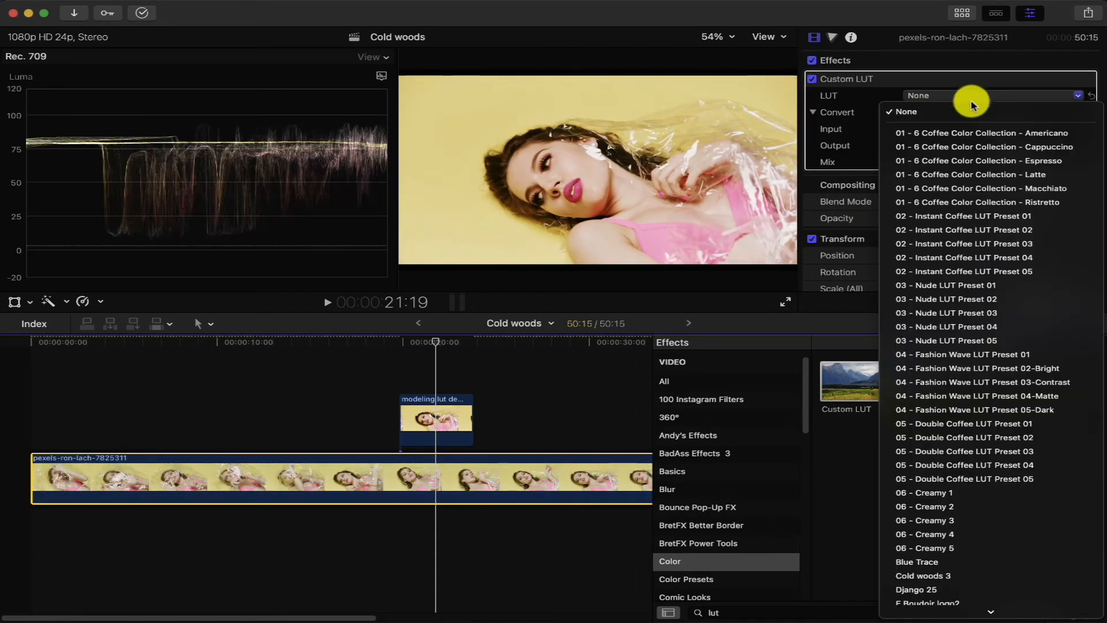
left_click(961, 111)
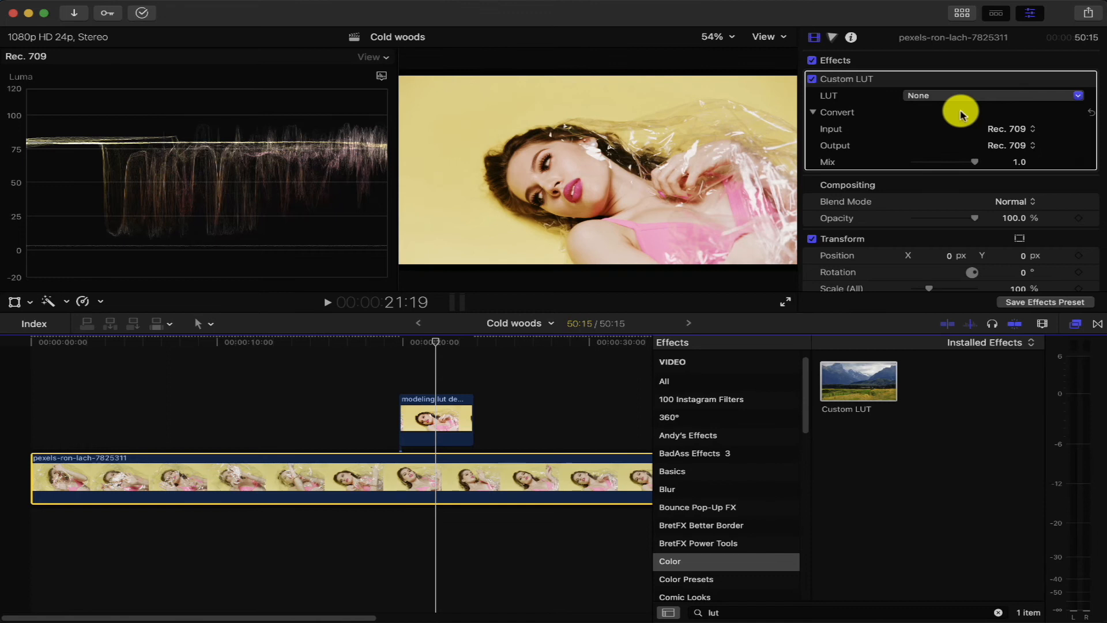
left_click(954, 98)
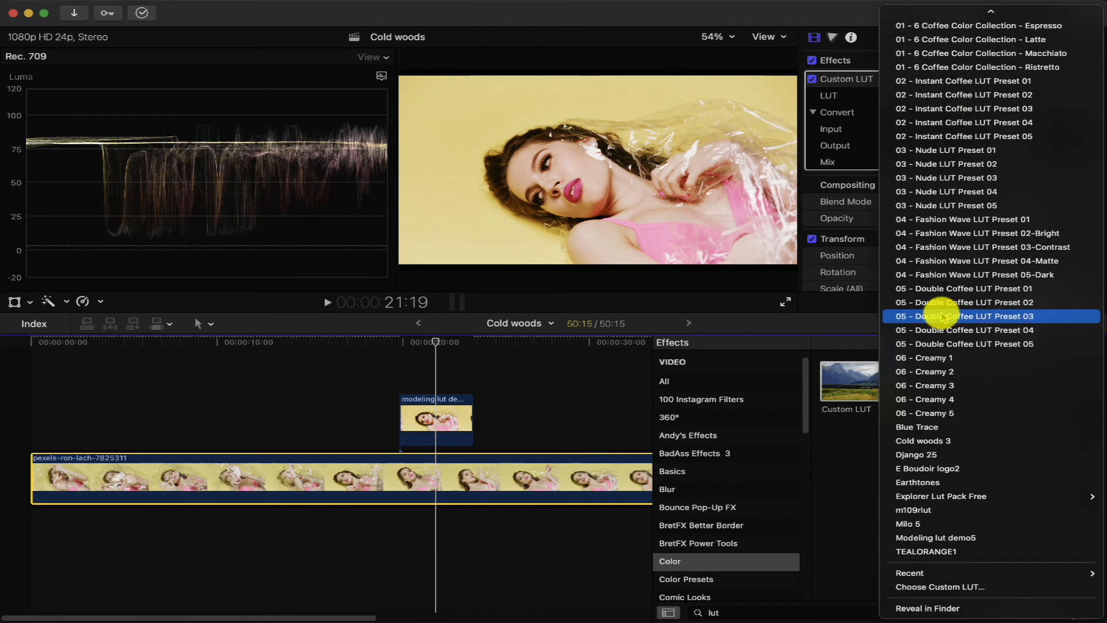
left_click(945, 586)
left_click(507, 233)
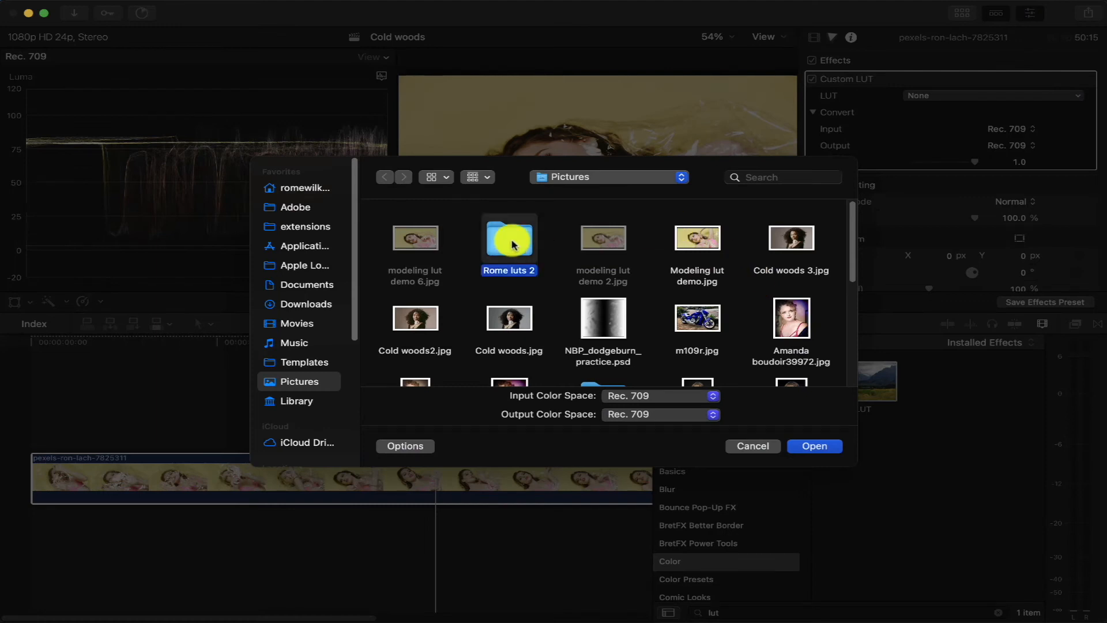
double_click(507, 233)
left_click(599, 248)
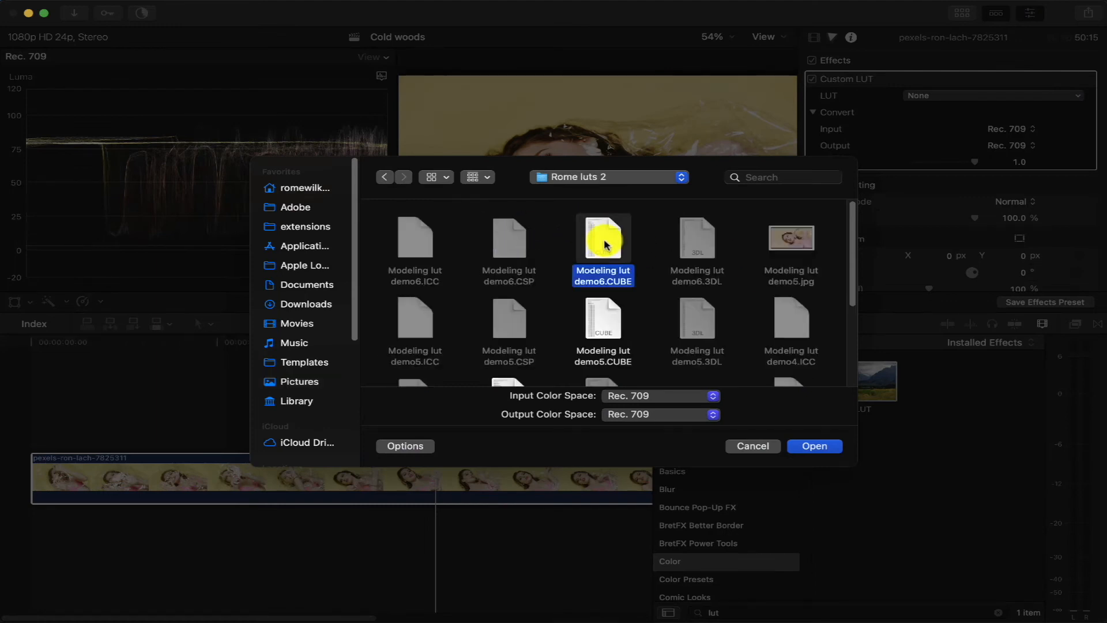
left_click(813, 448)
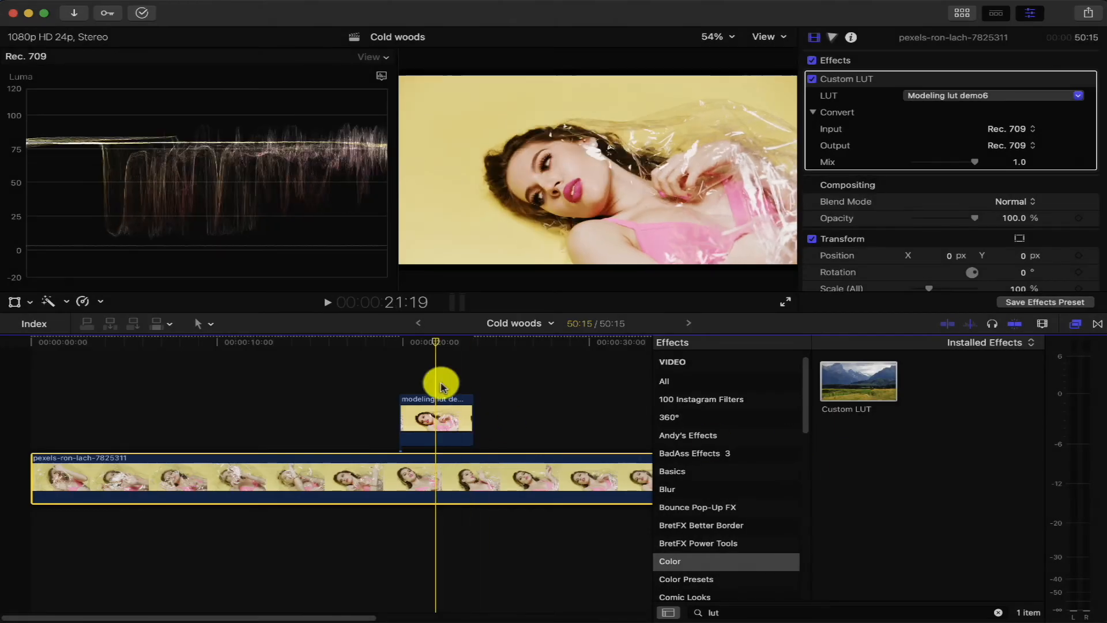
Step: Scrub through the graded video clip after the still image to examine the LUT, stopping at 26:02
left_click_drag(435, 340, 577, 330)
left_click(1076, 324)
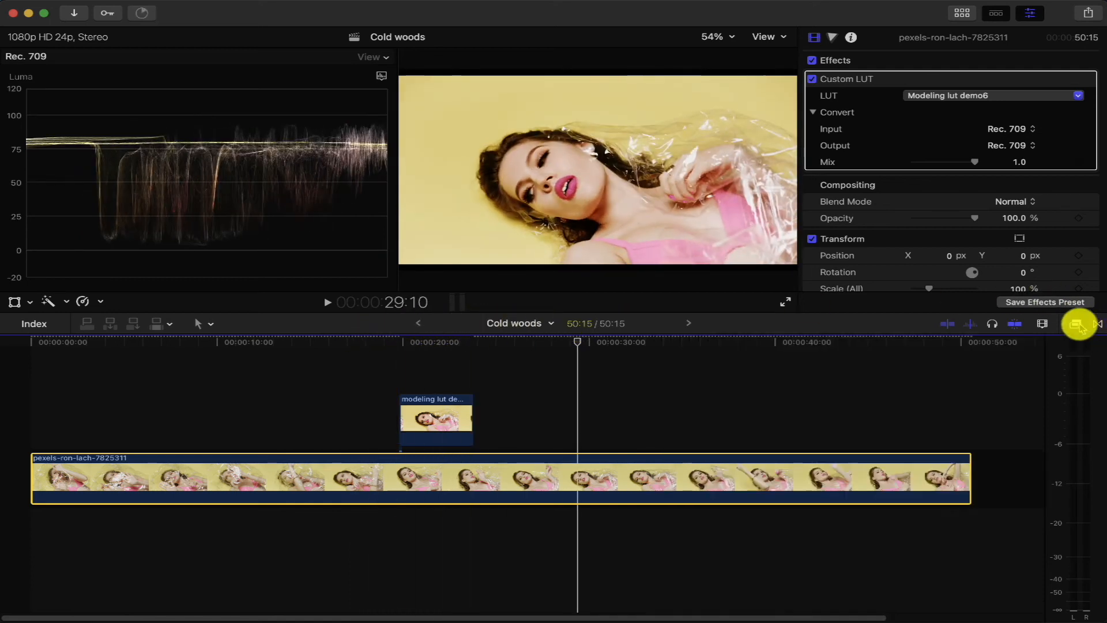
left_click_drag(580, 338, 603, 338)
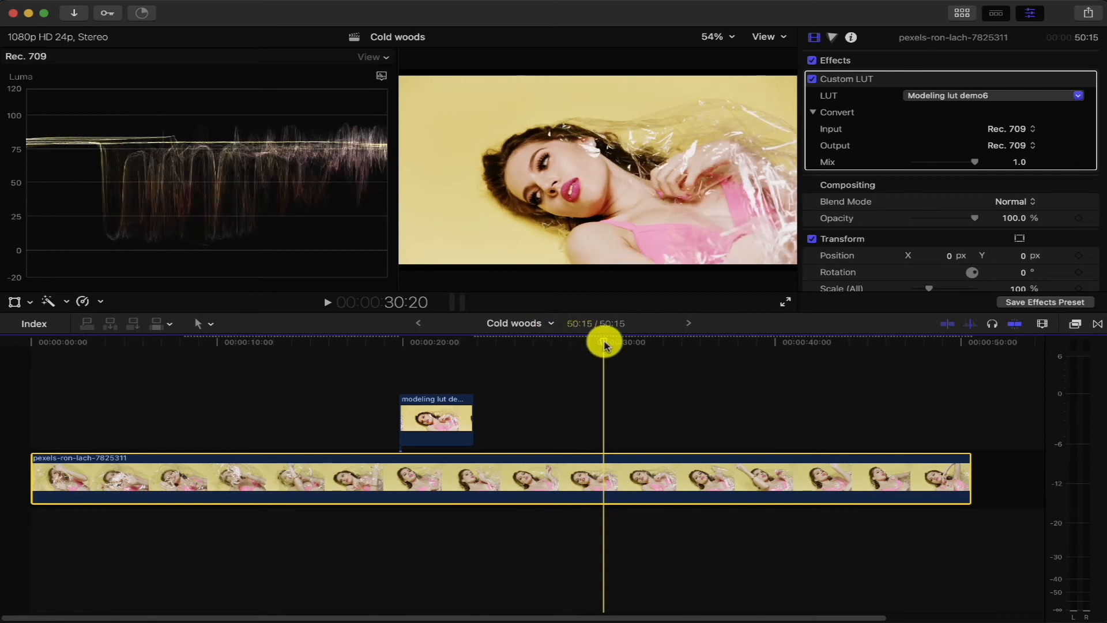
left_click_drag(603, 344, 516, 337)
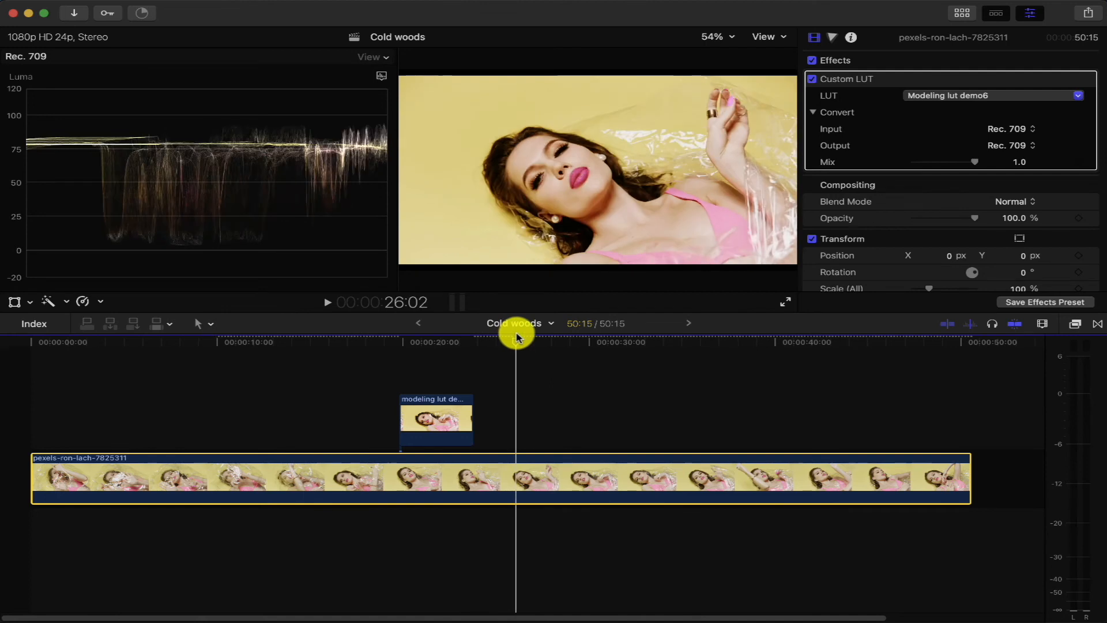
Step: Add the Color Wheels effect from the Color category to the video clip, alongside its Custom LUT
left_click(1098, 324)
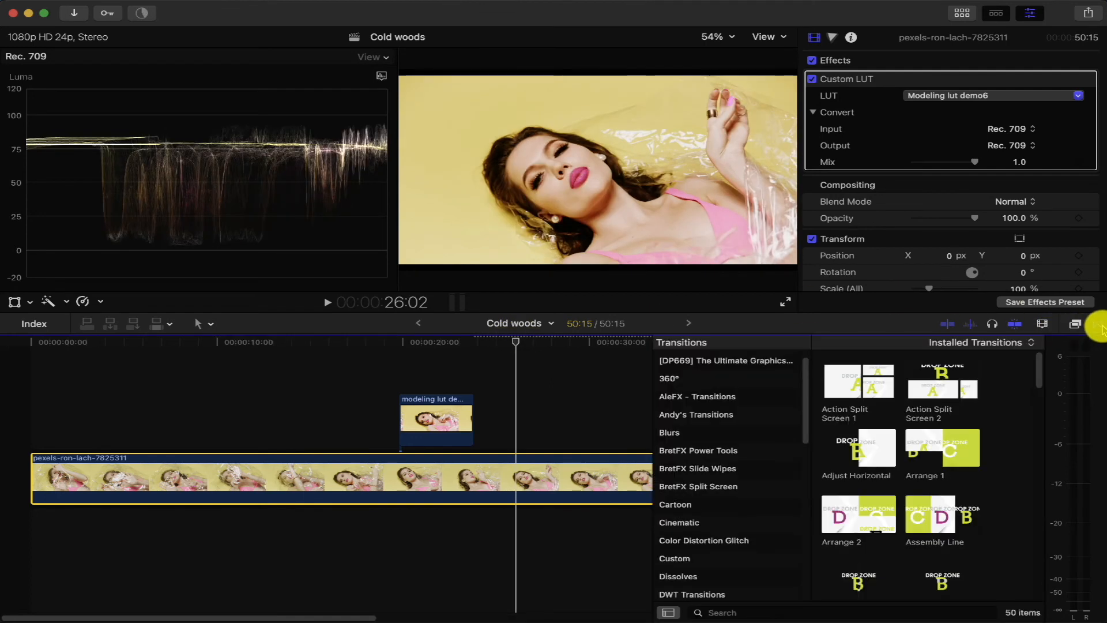
left_click(1074, 323)
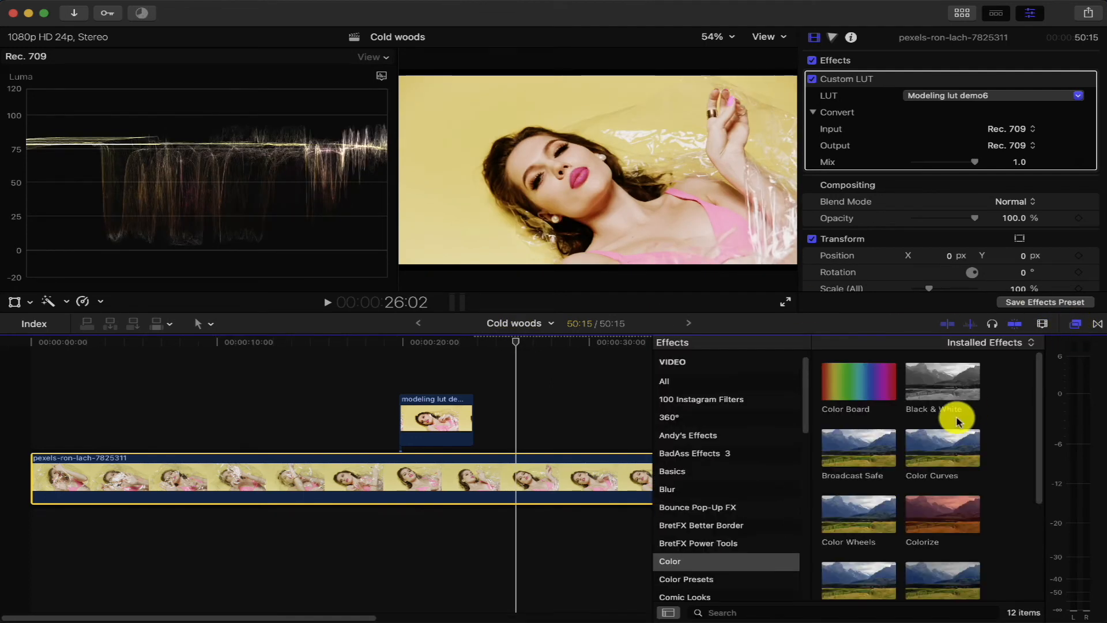
scroll(954, 418, "down", 2)
left_click_drag(868, 478, 593, 484)
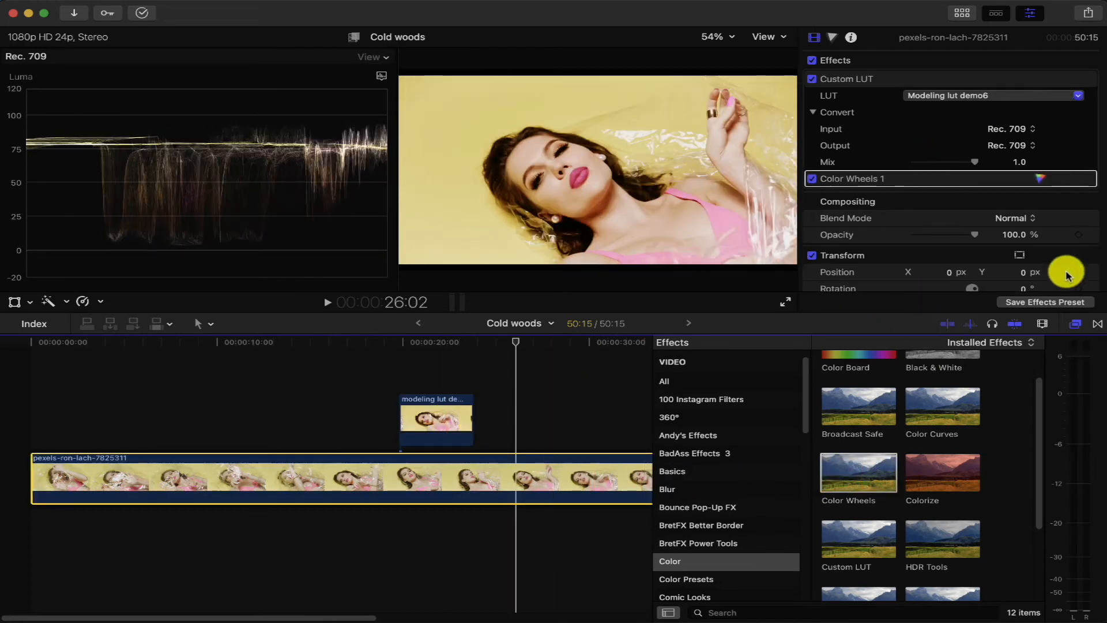
Step: With the playhead at 17:16, brighten the highlights slightly and darken the shadows in the video clip's Color Wheels 1 correction
left_click(1076, 323)
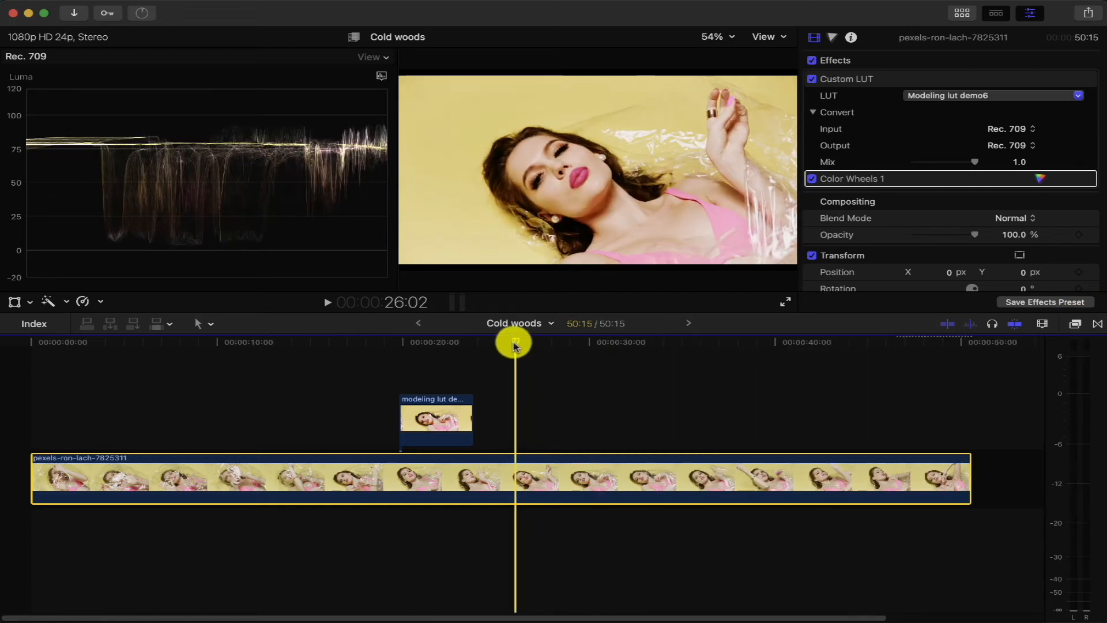
left_click_drag(515, 345, 361, 330)
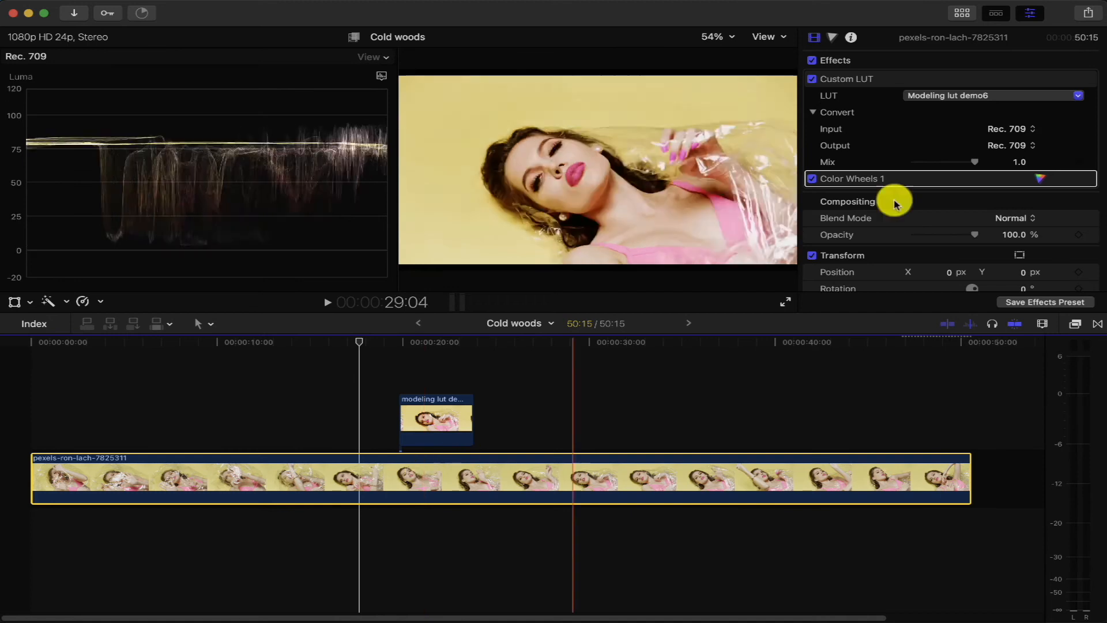
left_click(1040, 178)
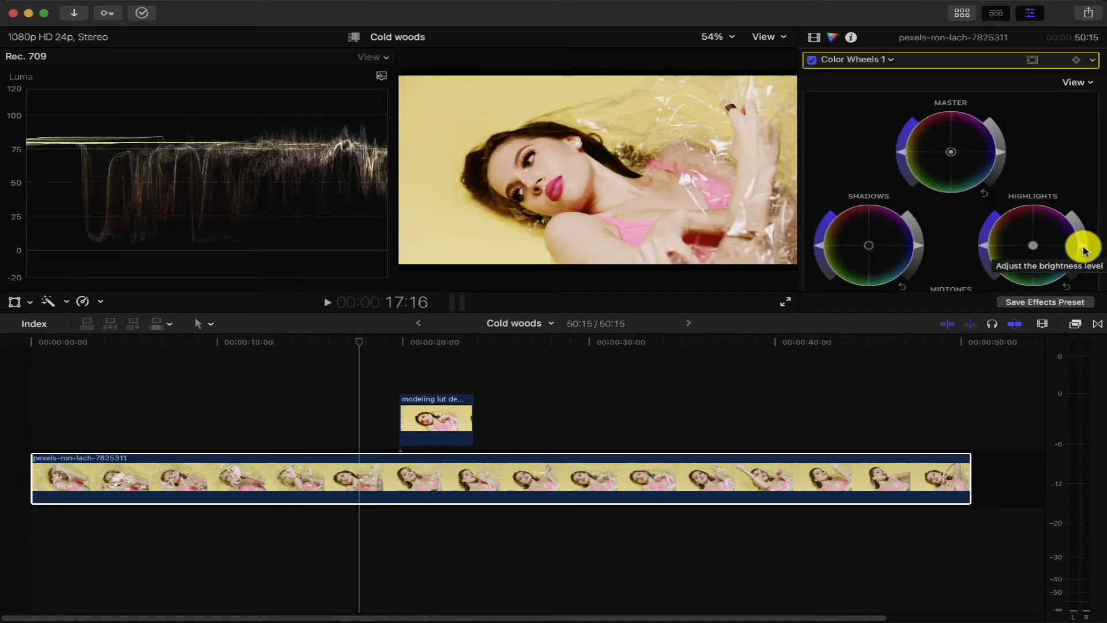
left_click_drag(1082, 245, 1082, 240)
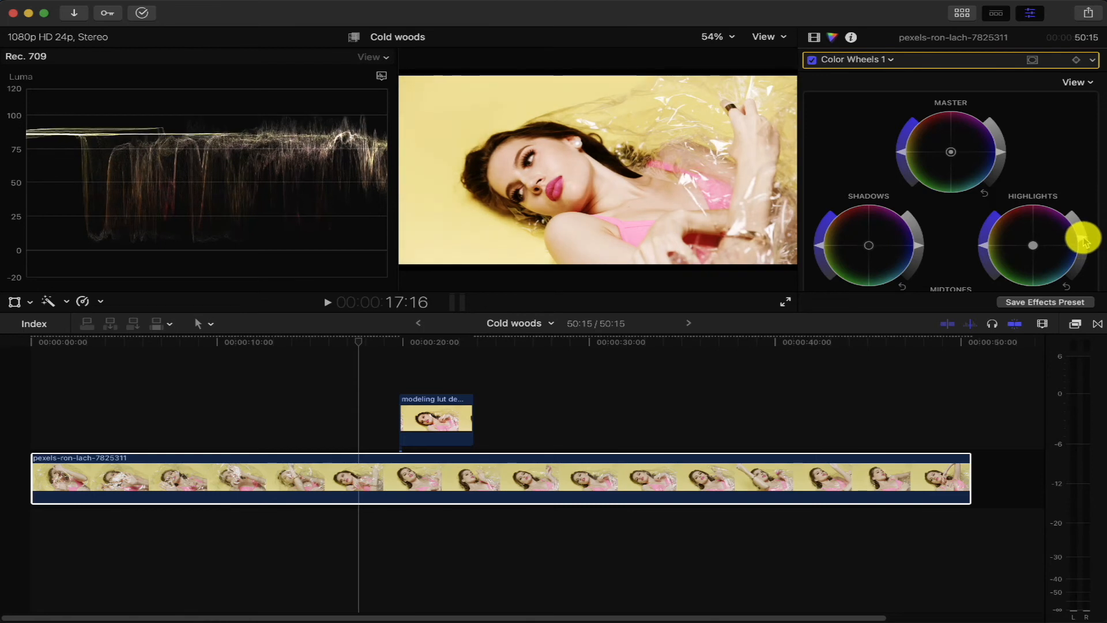
scroll(944, 240, "down", 2)
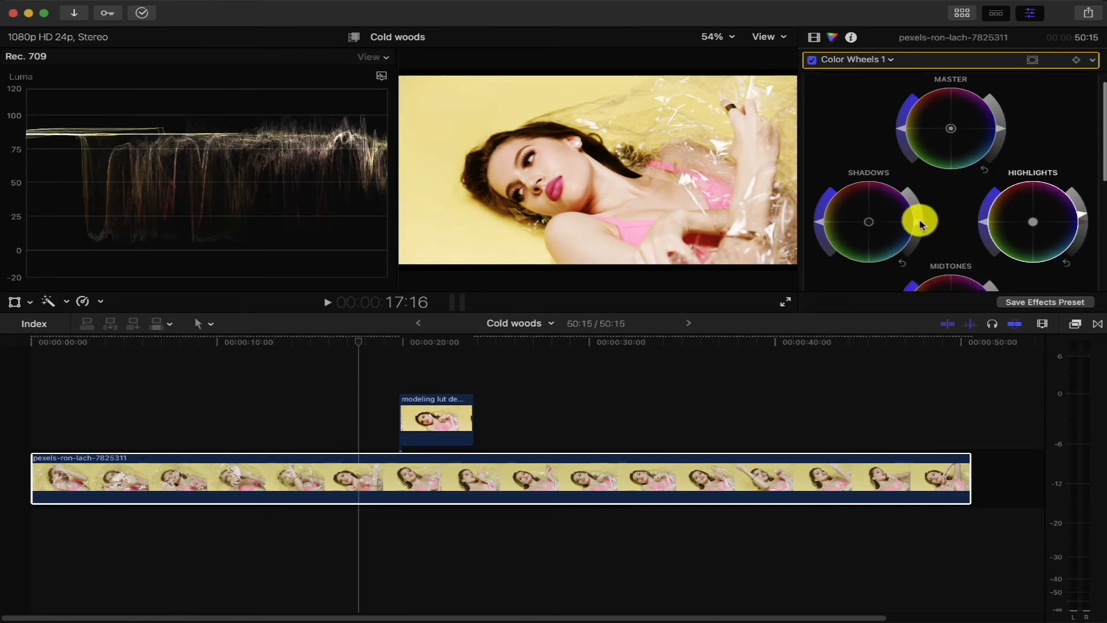
left_click_drag(919, 218, 919, 227)
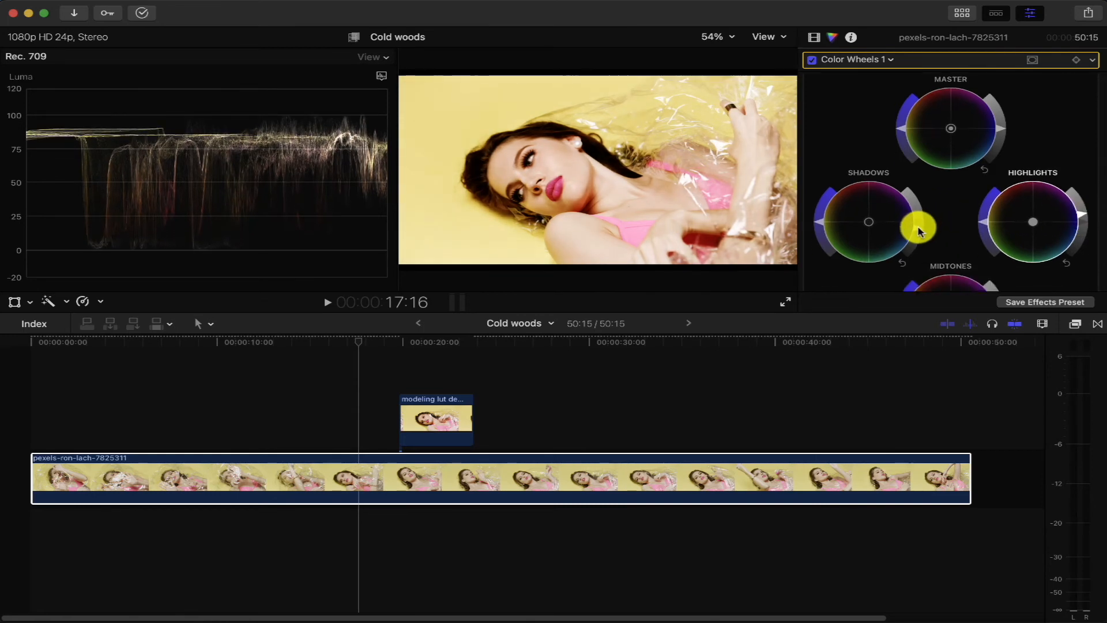
scroll(986, 231, "down", 1)
scroll(984, 227, "down", 5)
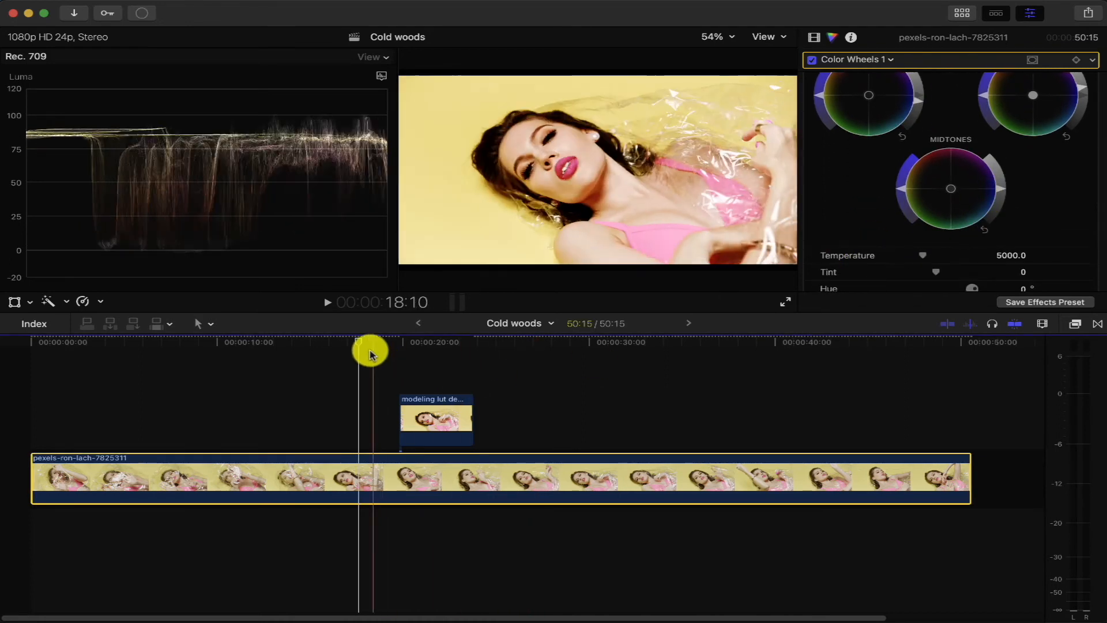
Step: Brighten the highlights and darken the shadows slightly in the still image clip's Color Wheels, and scrub on to 34:04 to review the grade
left_click_drag(359, 342, 425, 329)
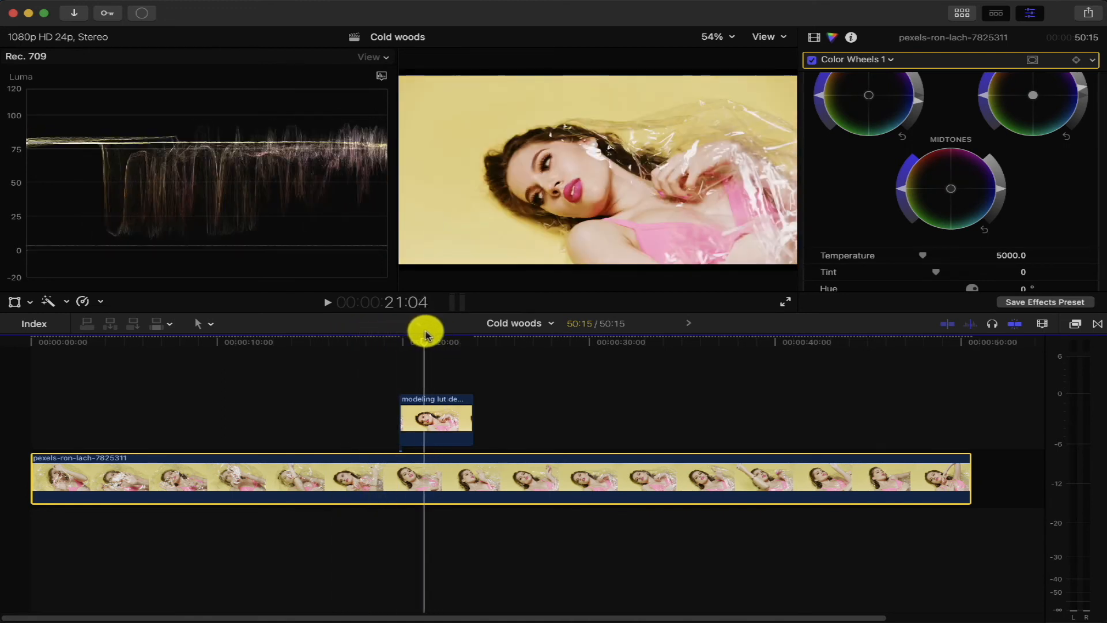
left_click(442, 412)
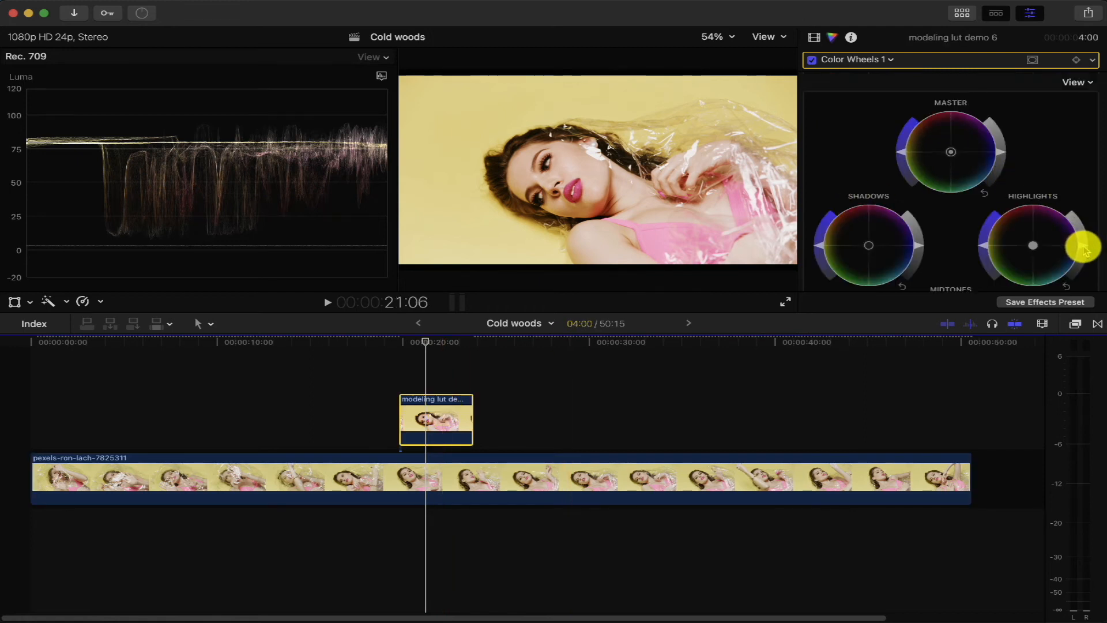
left_click_drag(1084, 250, 1084, 242)
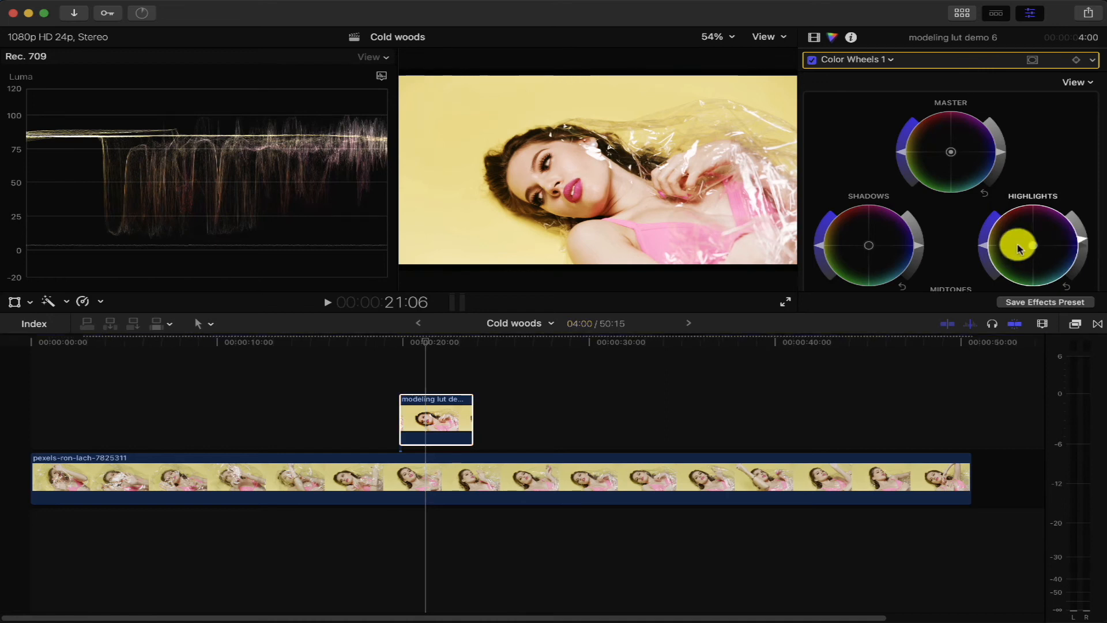
scroll(951, 233, "down", 2)
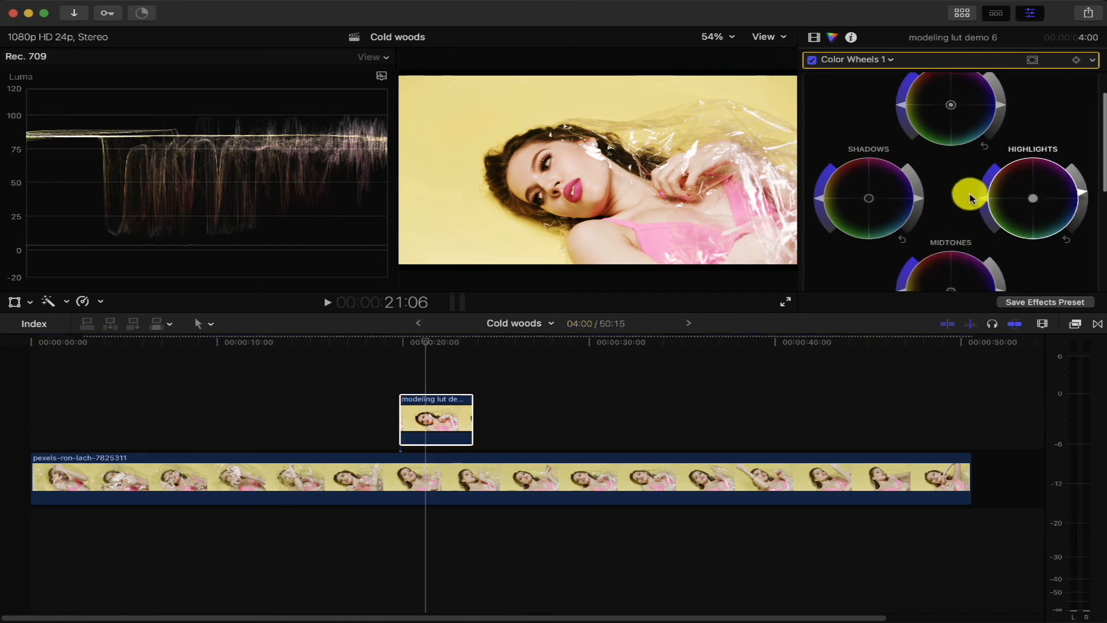
left_click_drag(919, 197, 914, 205)
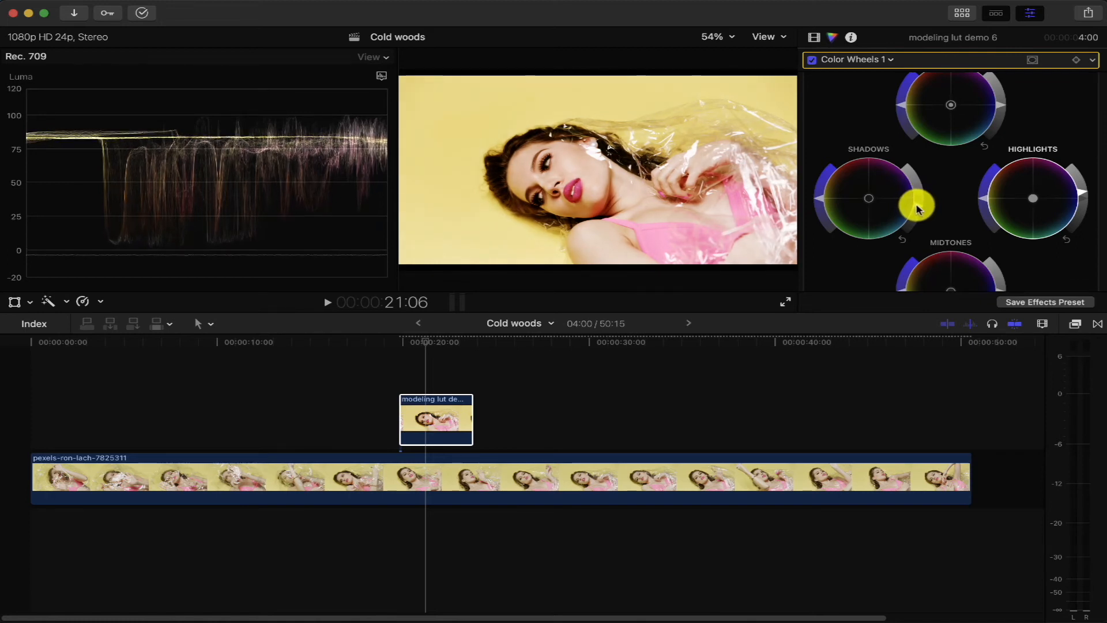
left_click(425, 342)
left_click_drag(425, 343, 668, 365)
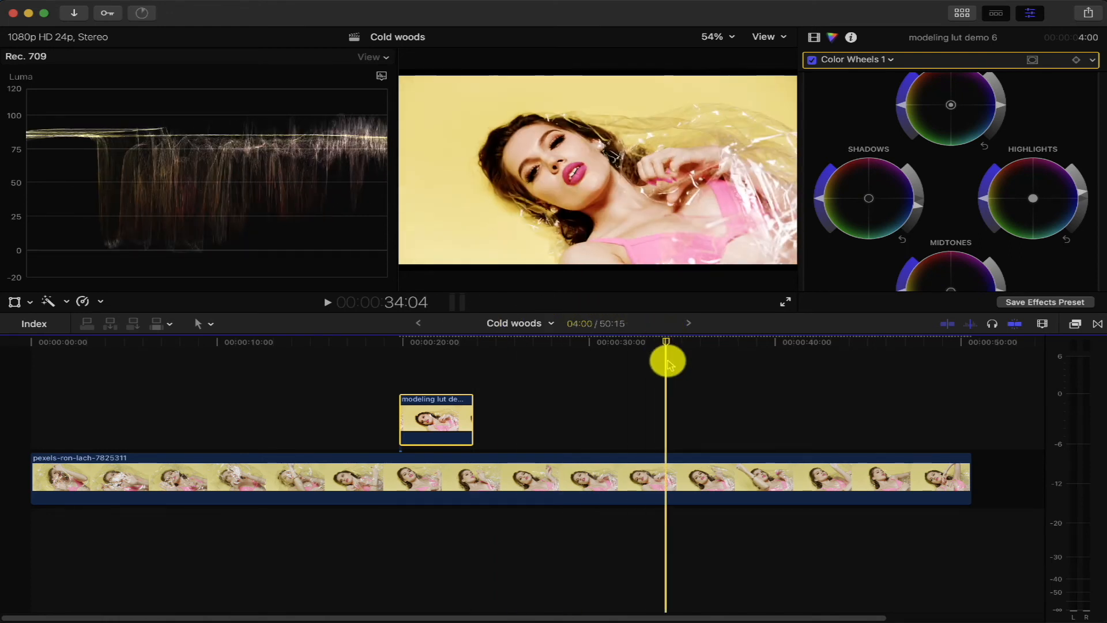
Step: Minimize Final Cut Pro to switch to Photoshop, and open the Infinite Color panel beside the modeling lut demo 2.jpg document
left_click(28, 13)
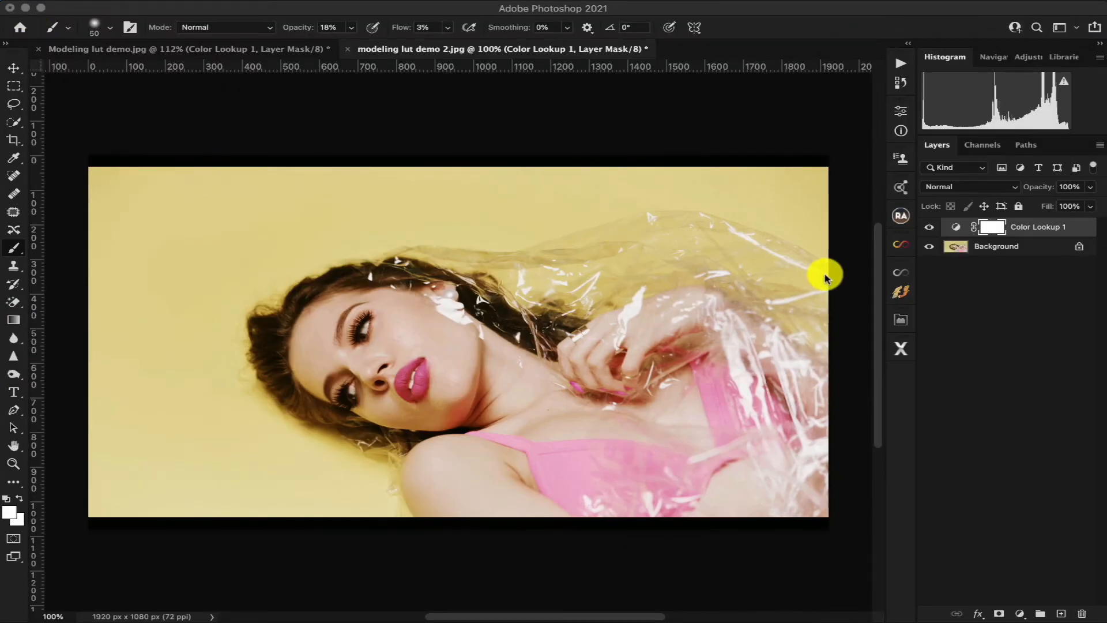
left_click(902, 245)
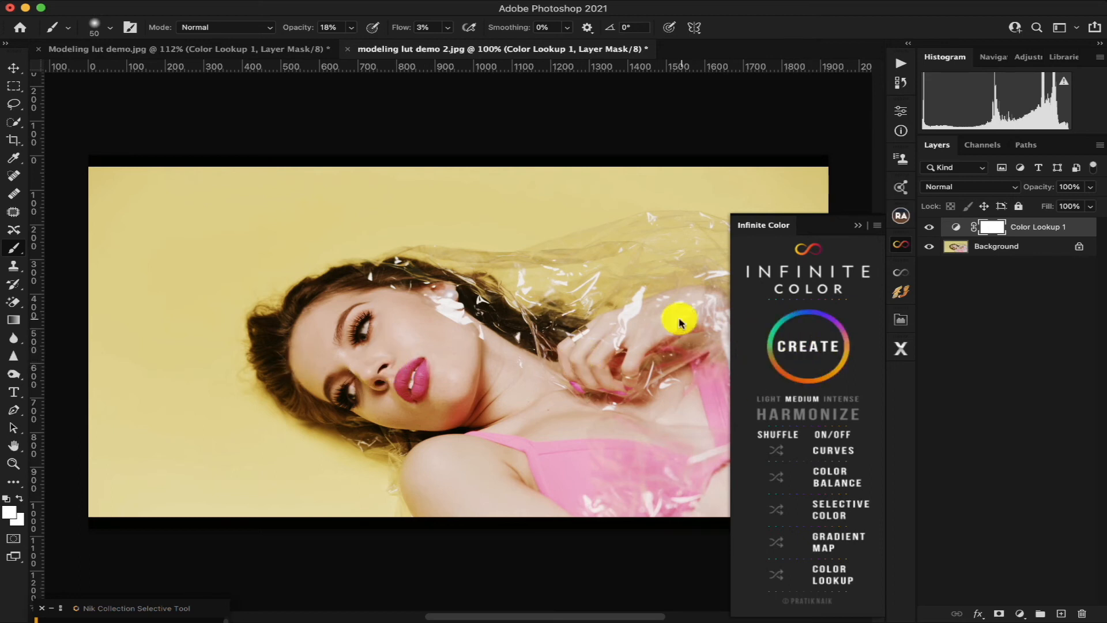
left_click(858, 227)
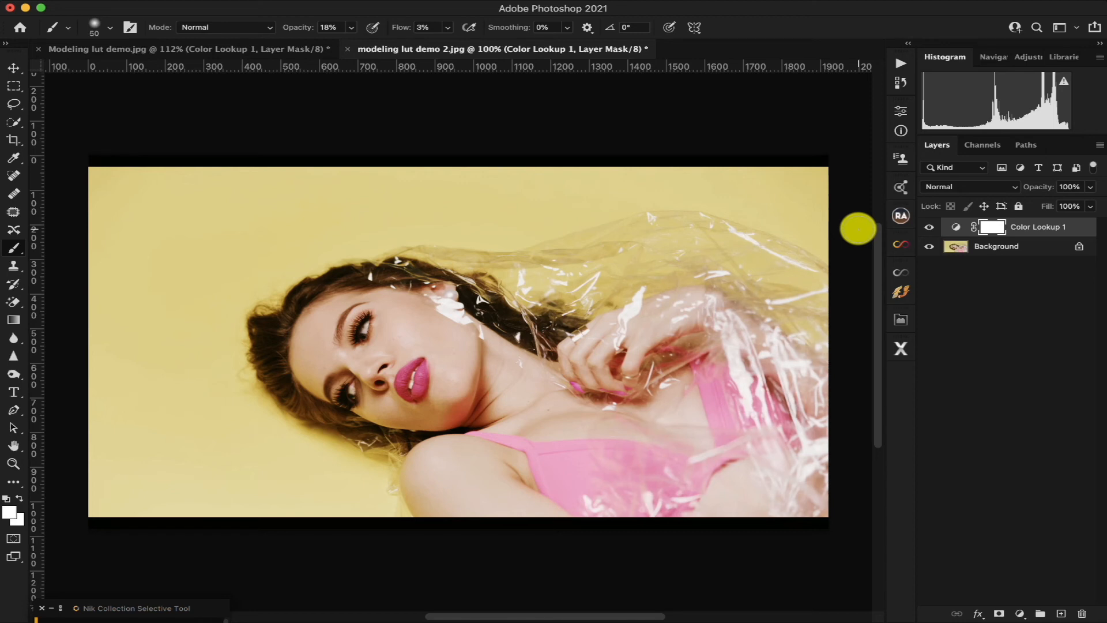
left_click(901, 244)
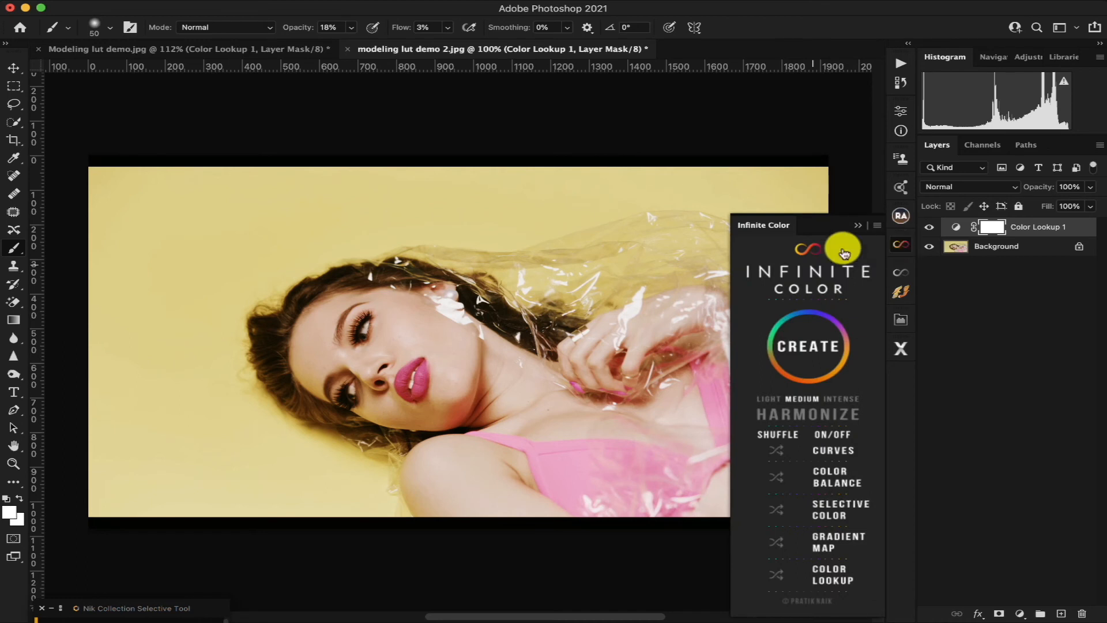